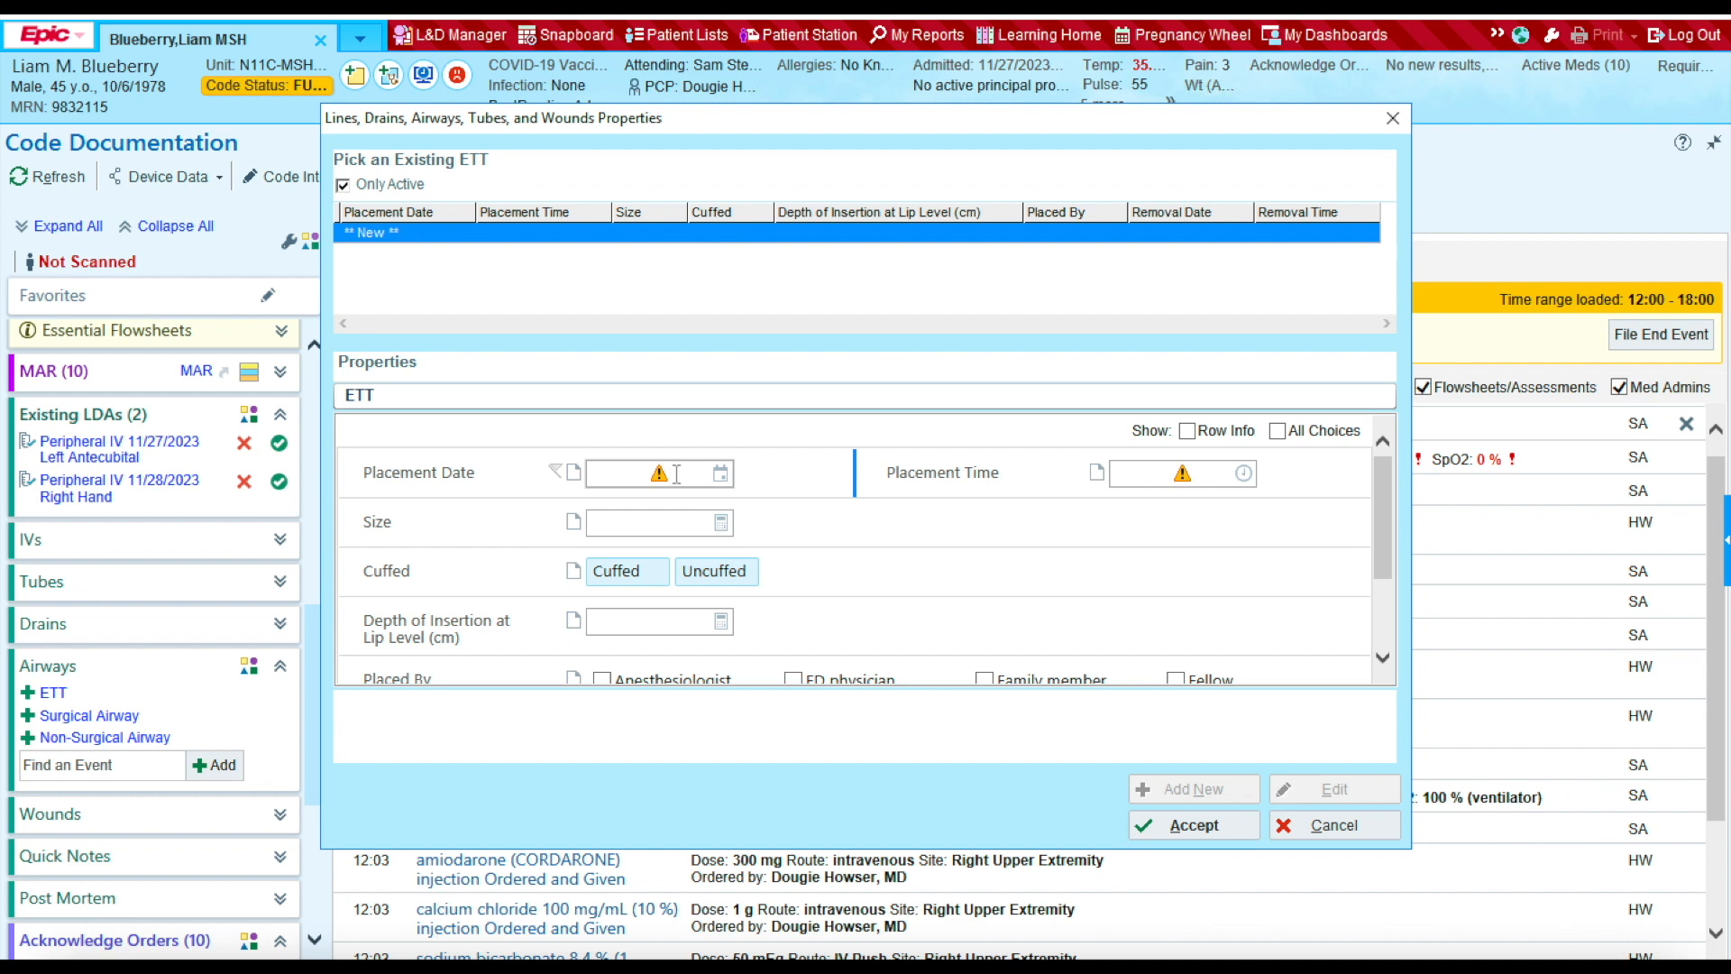
Step: Add an 8 mm ETT placed 12/2/23 at 1203, 23 cm at the lip, by the anesthesiologist
click(676, 473)
text(12/)
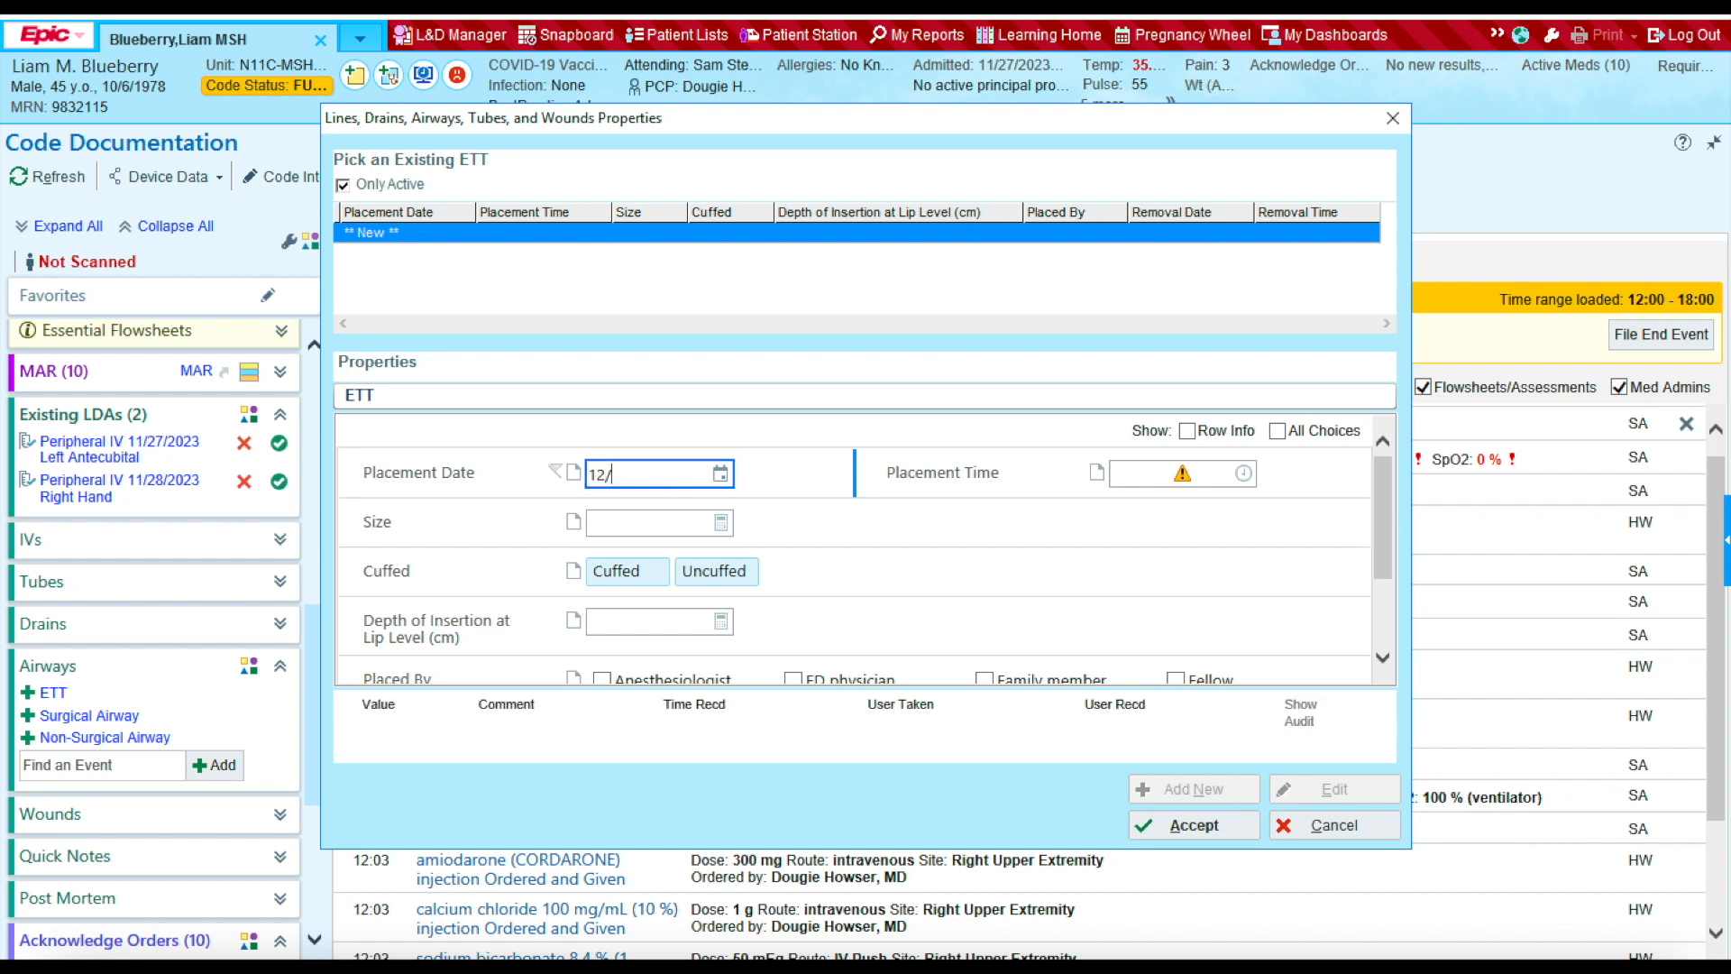
text(2/23)
click(1145, 472)
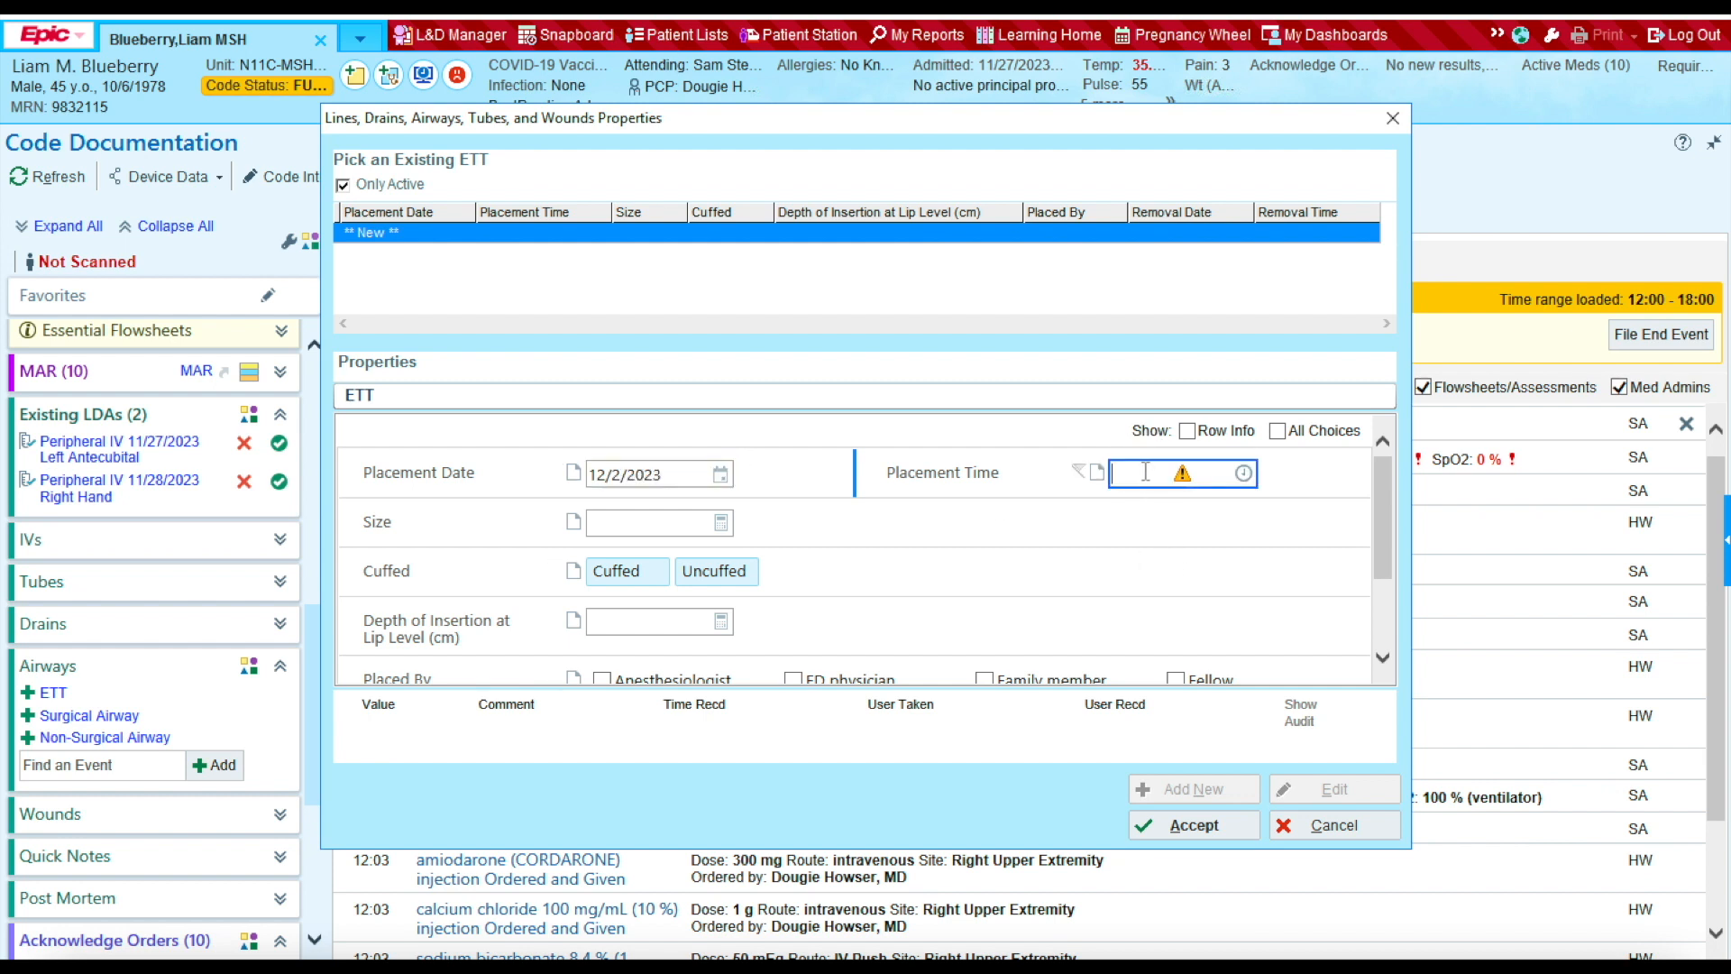
text(1203)
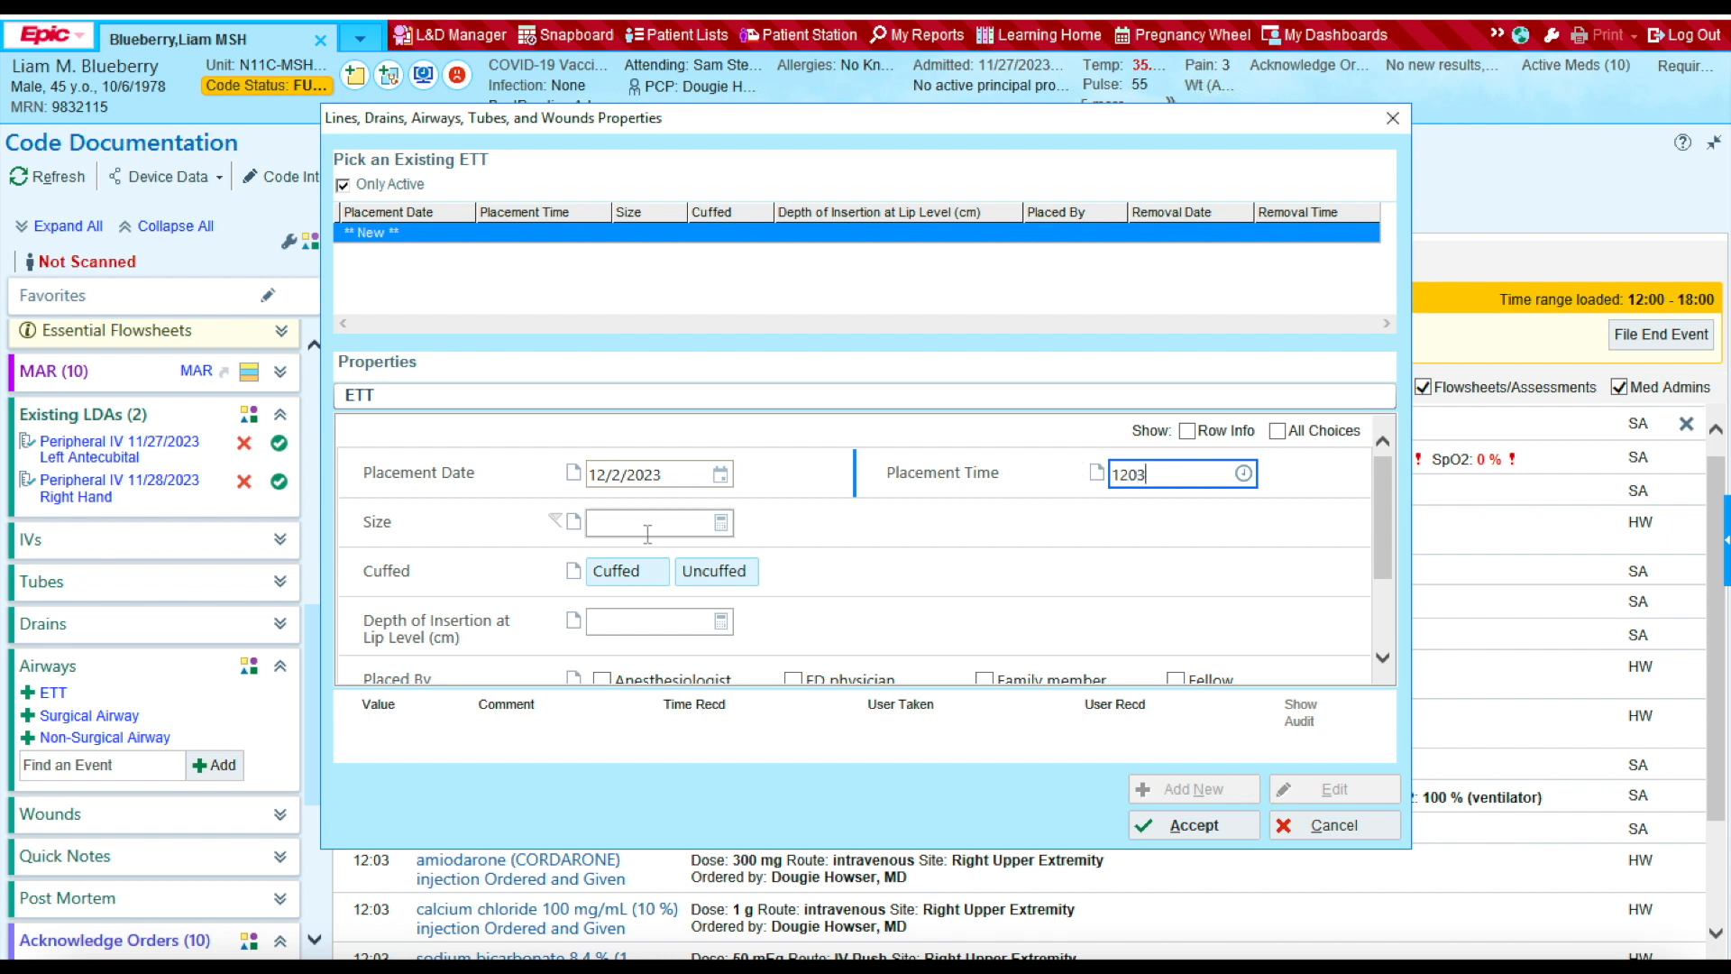
click(613, 525)
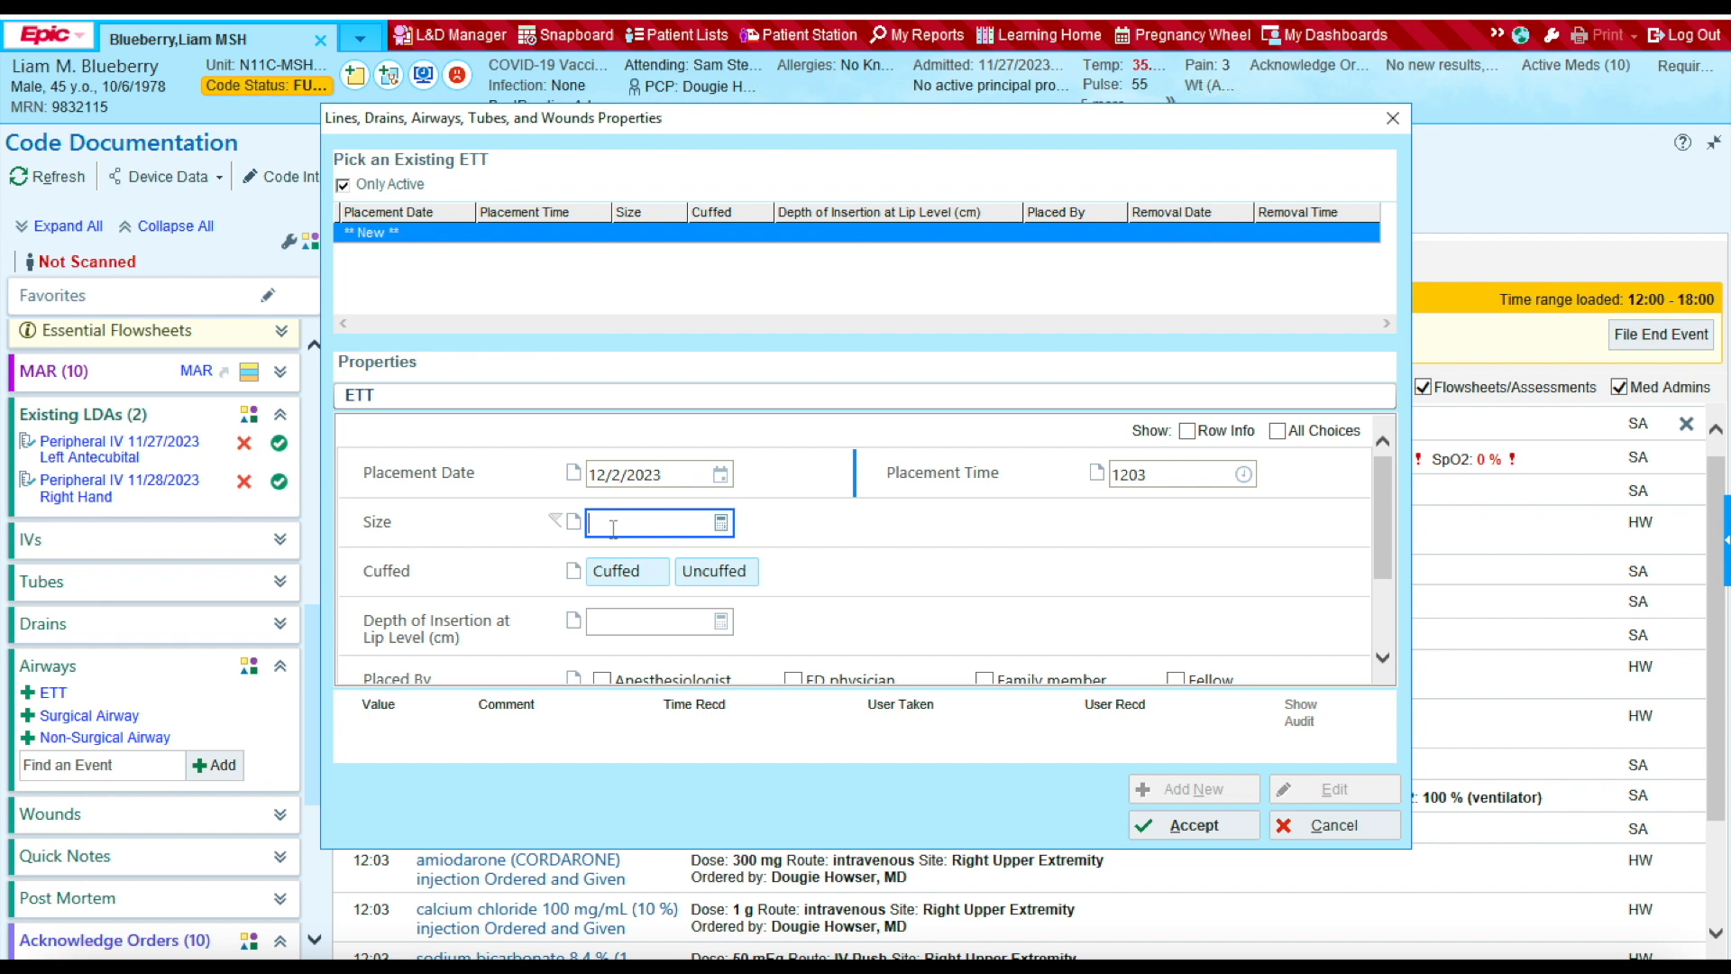
text(8)
key(Tab)
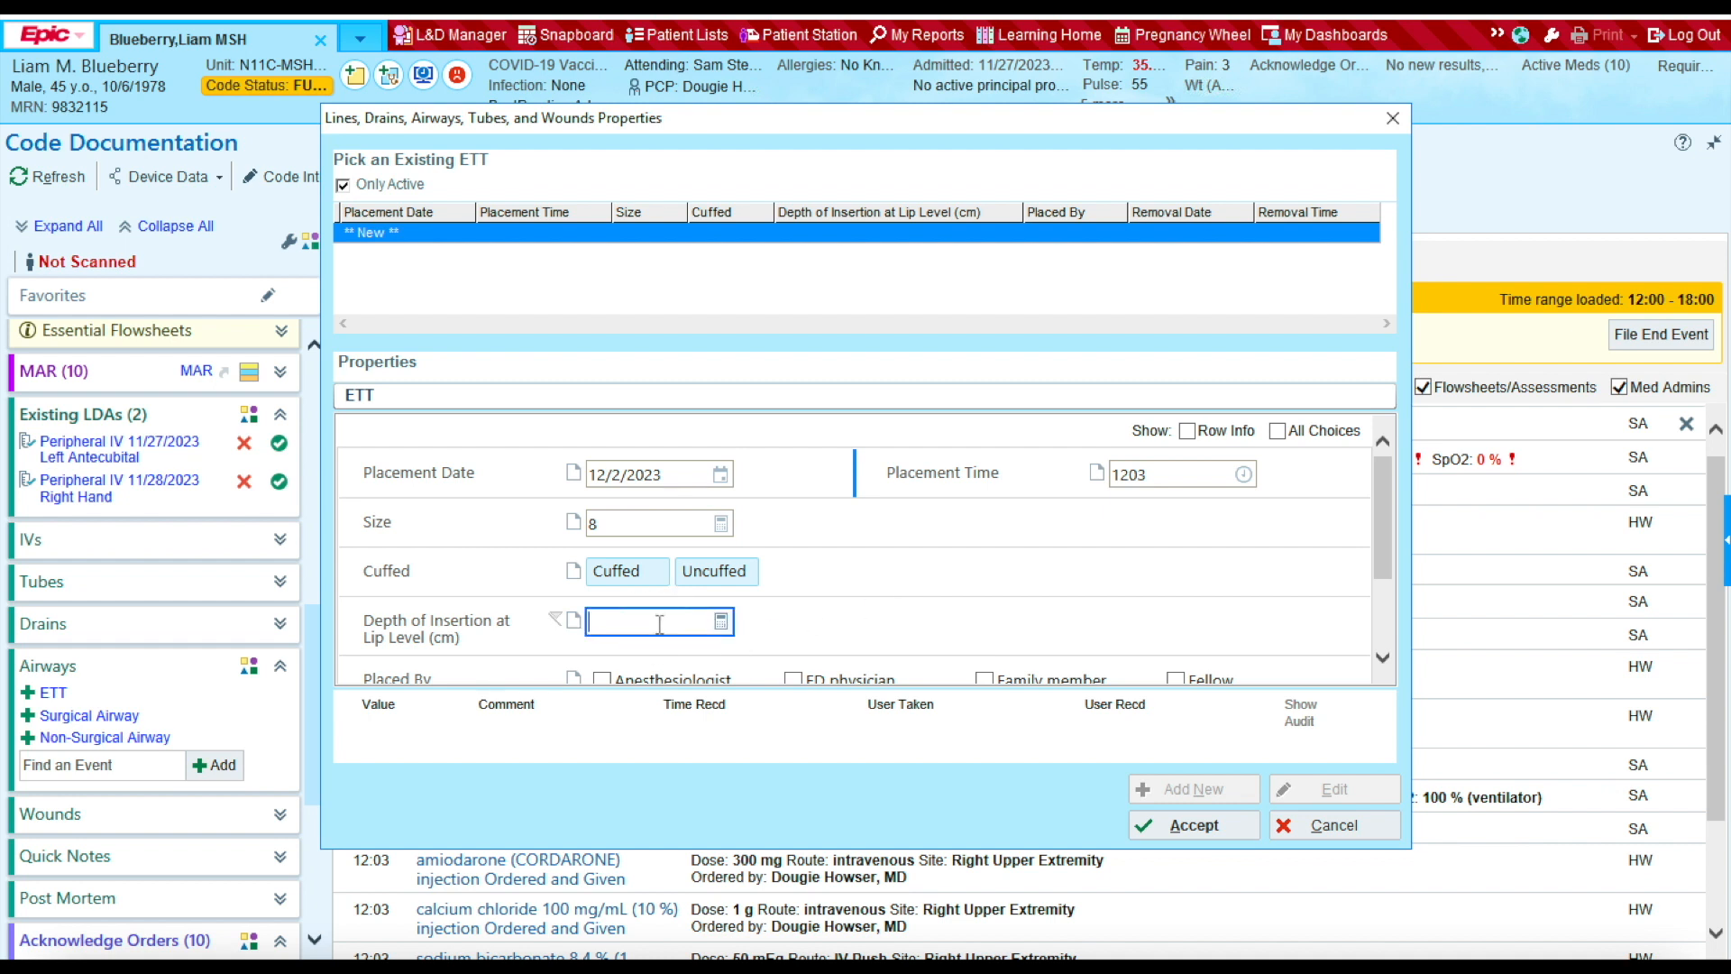
text(23)
drag(1382, 539, 1381, 594)
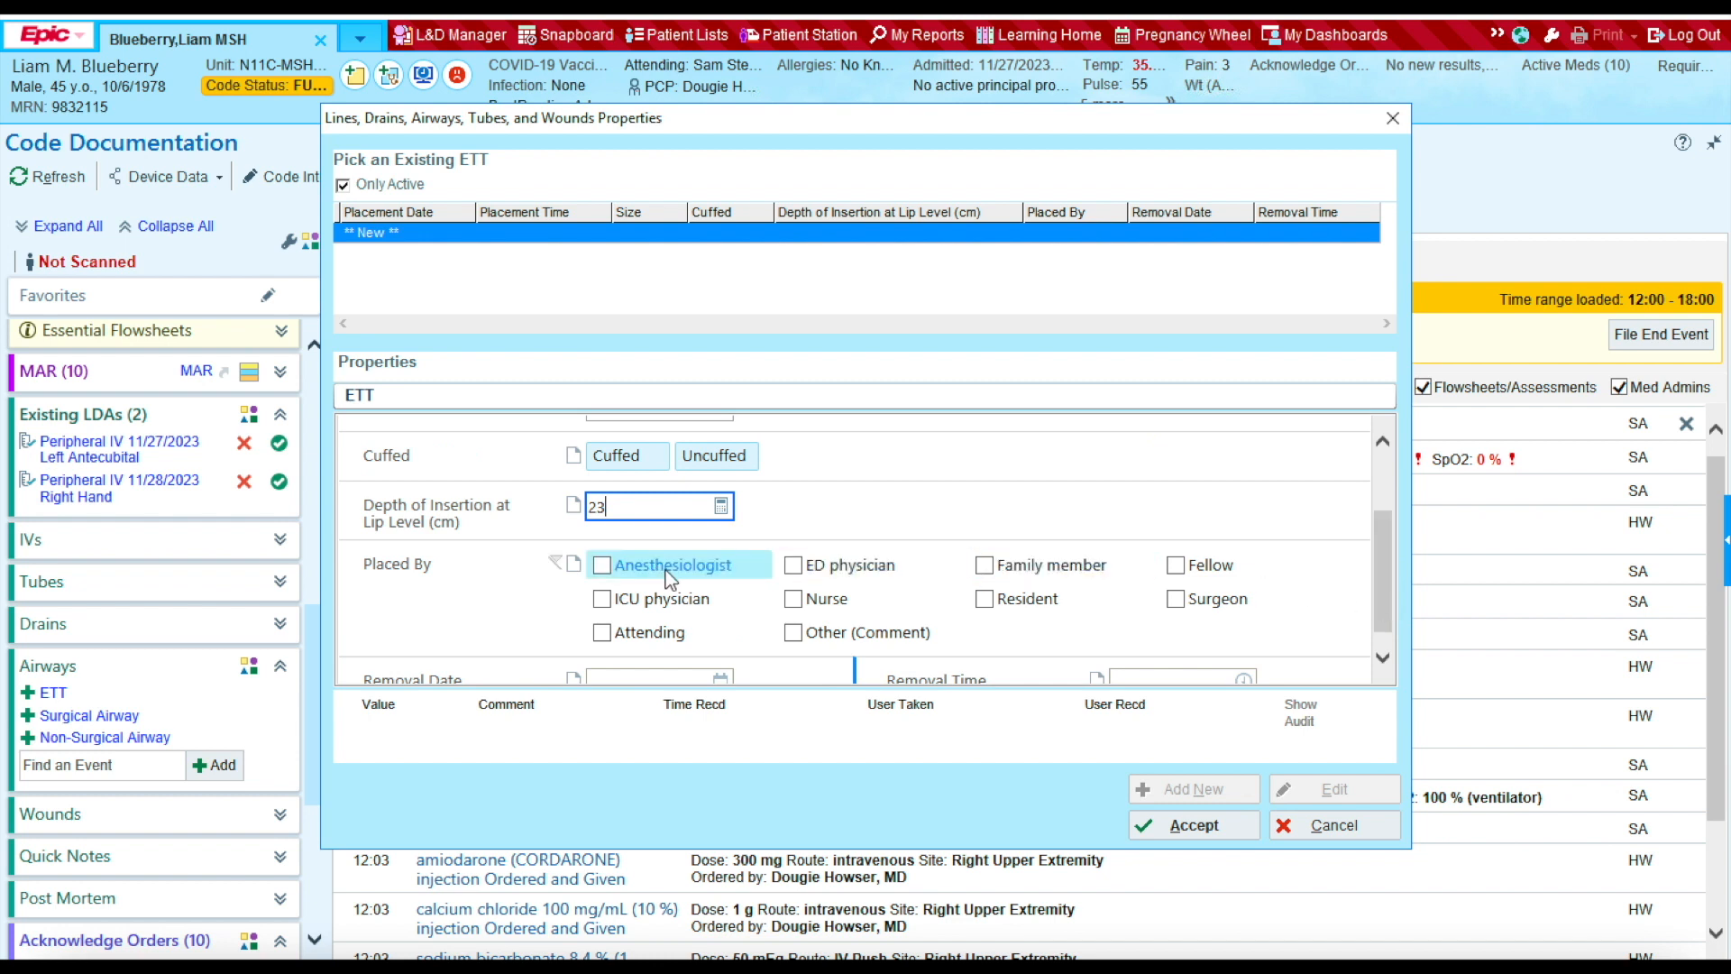
click(602, 565)
scroll(1154, 629, down, 1)
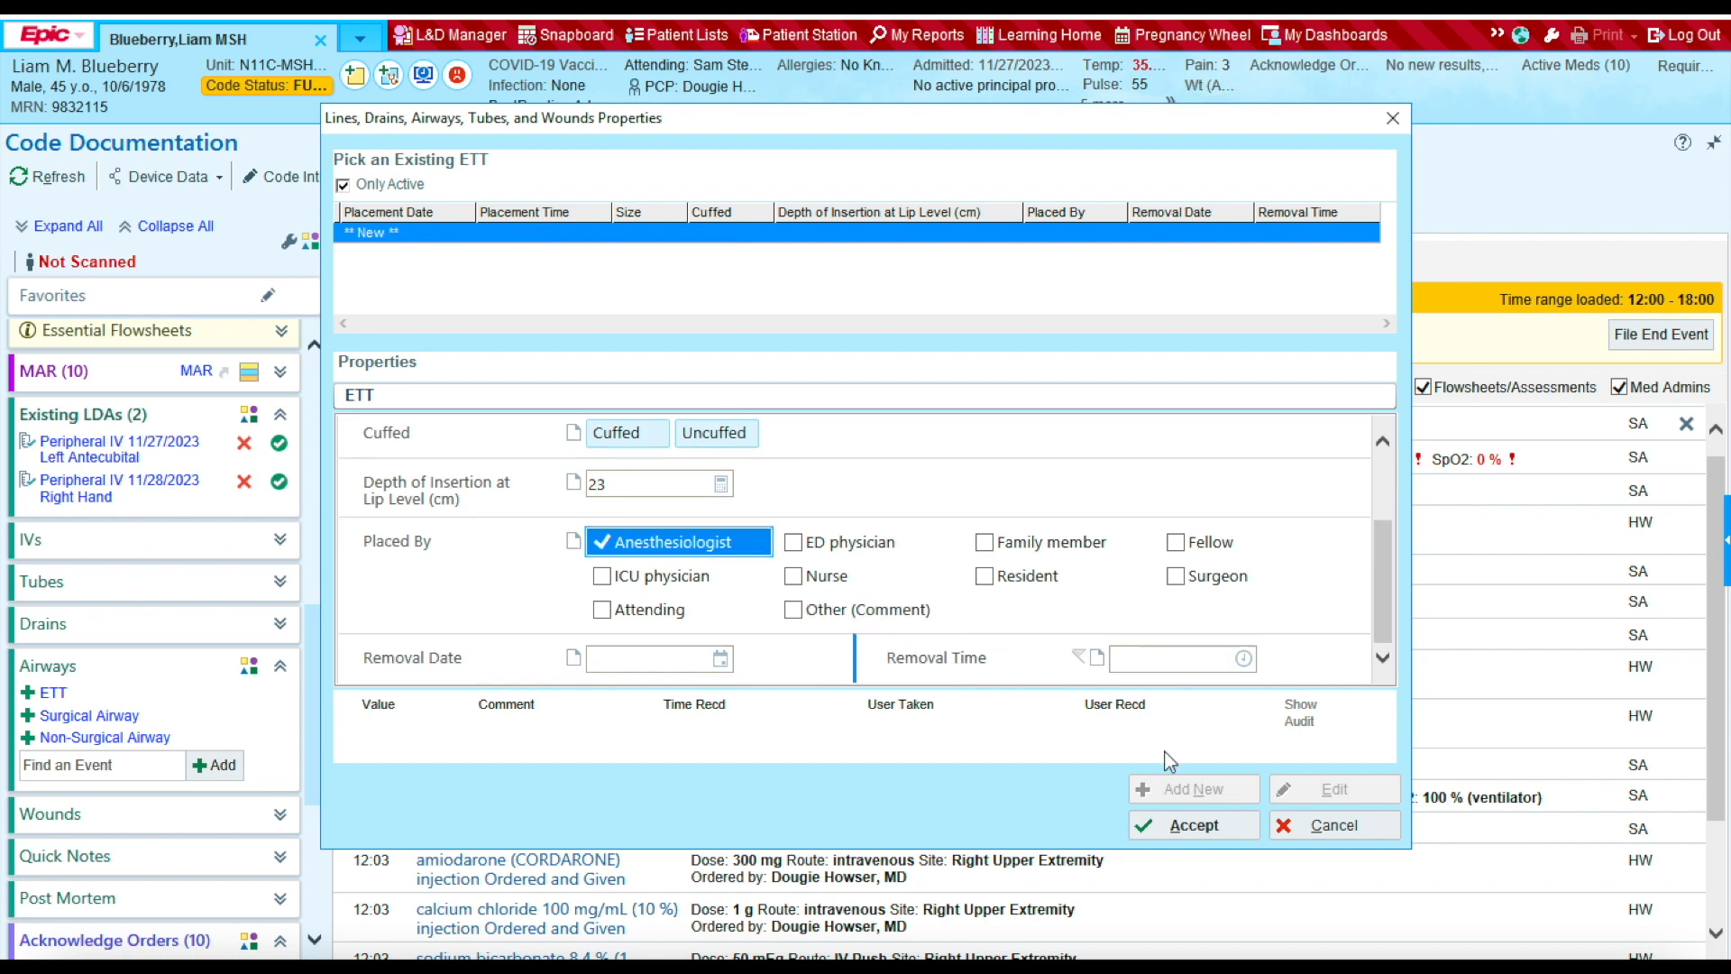
click(1187, 824)
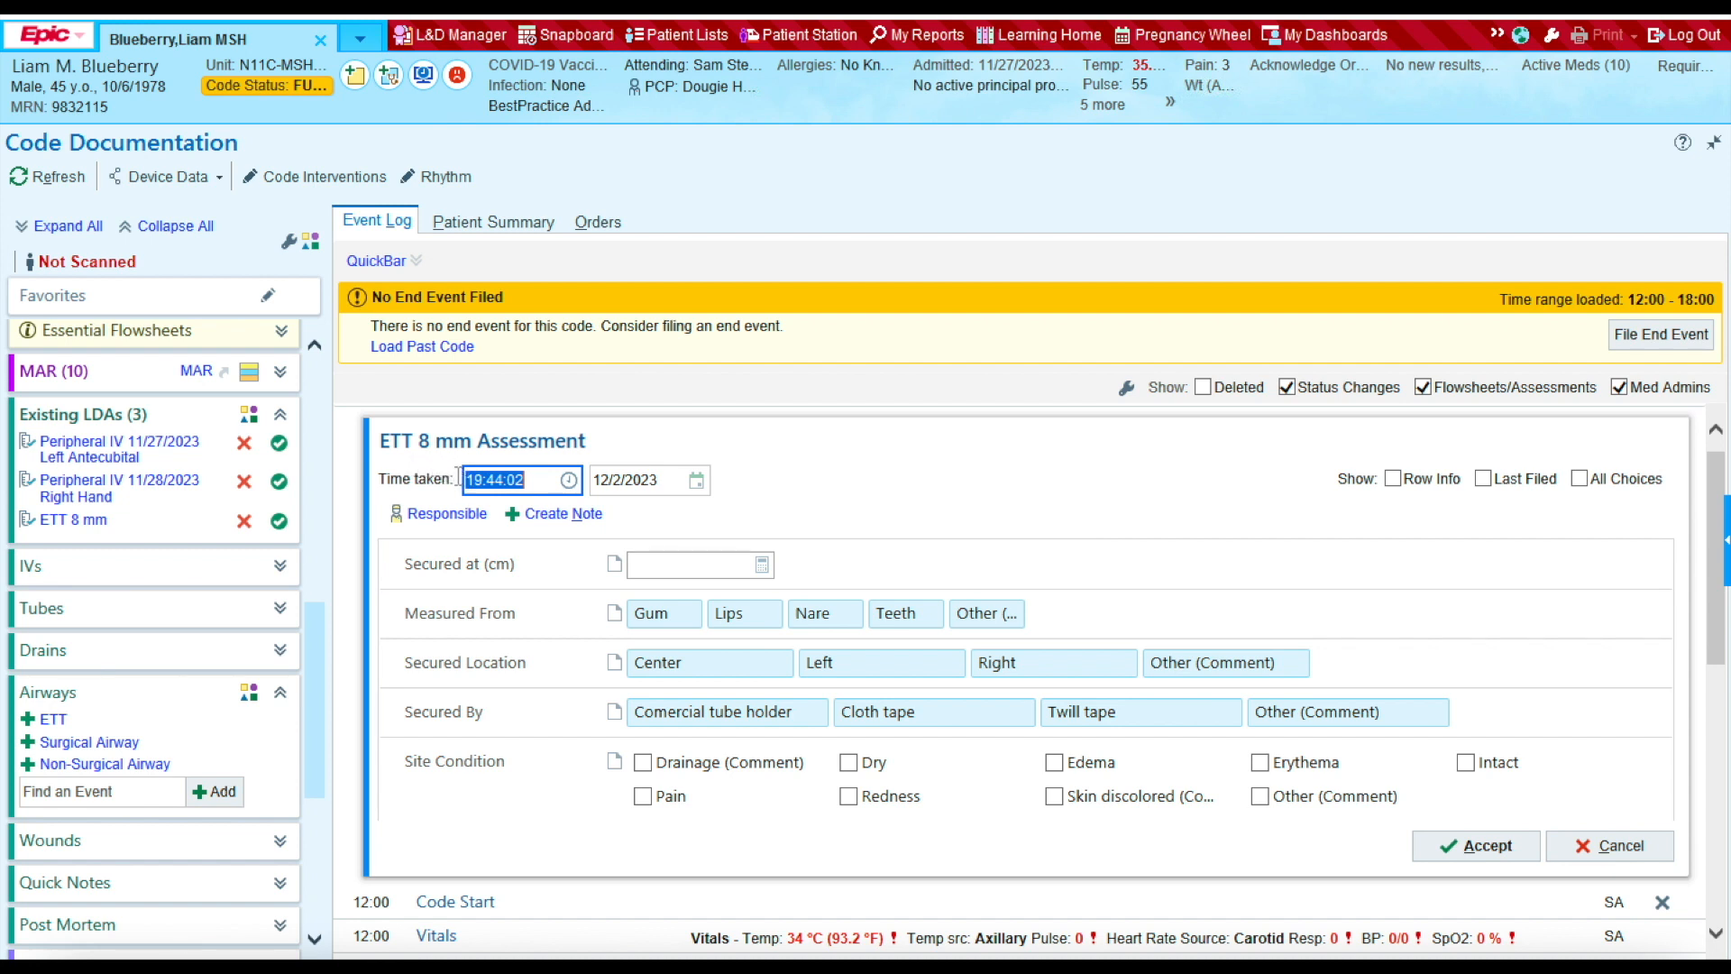
Step: Assess the ETT at 1203: secured 23 cm at lips, center, commercial tube holder, site dry and intact
click(535, 482)
key(BackSpace)
key(BackSpace)
key(BackSpace)
key(BackSpace)
key(BackSpace)
key(BackSpace)
key(BackSpace)
key(BackSpace)
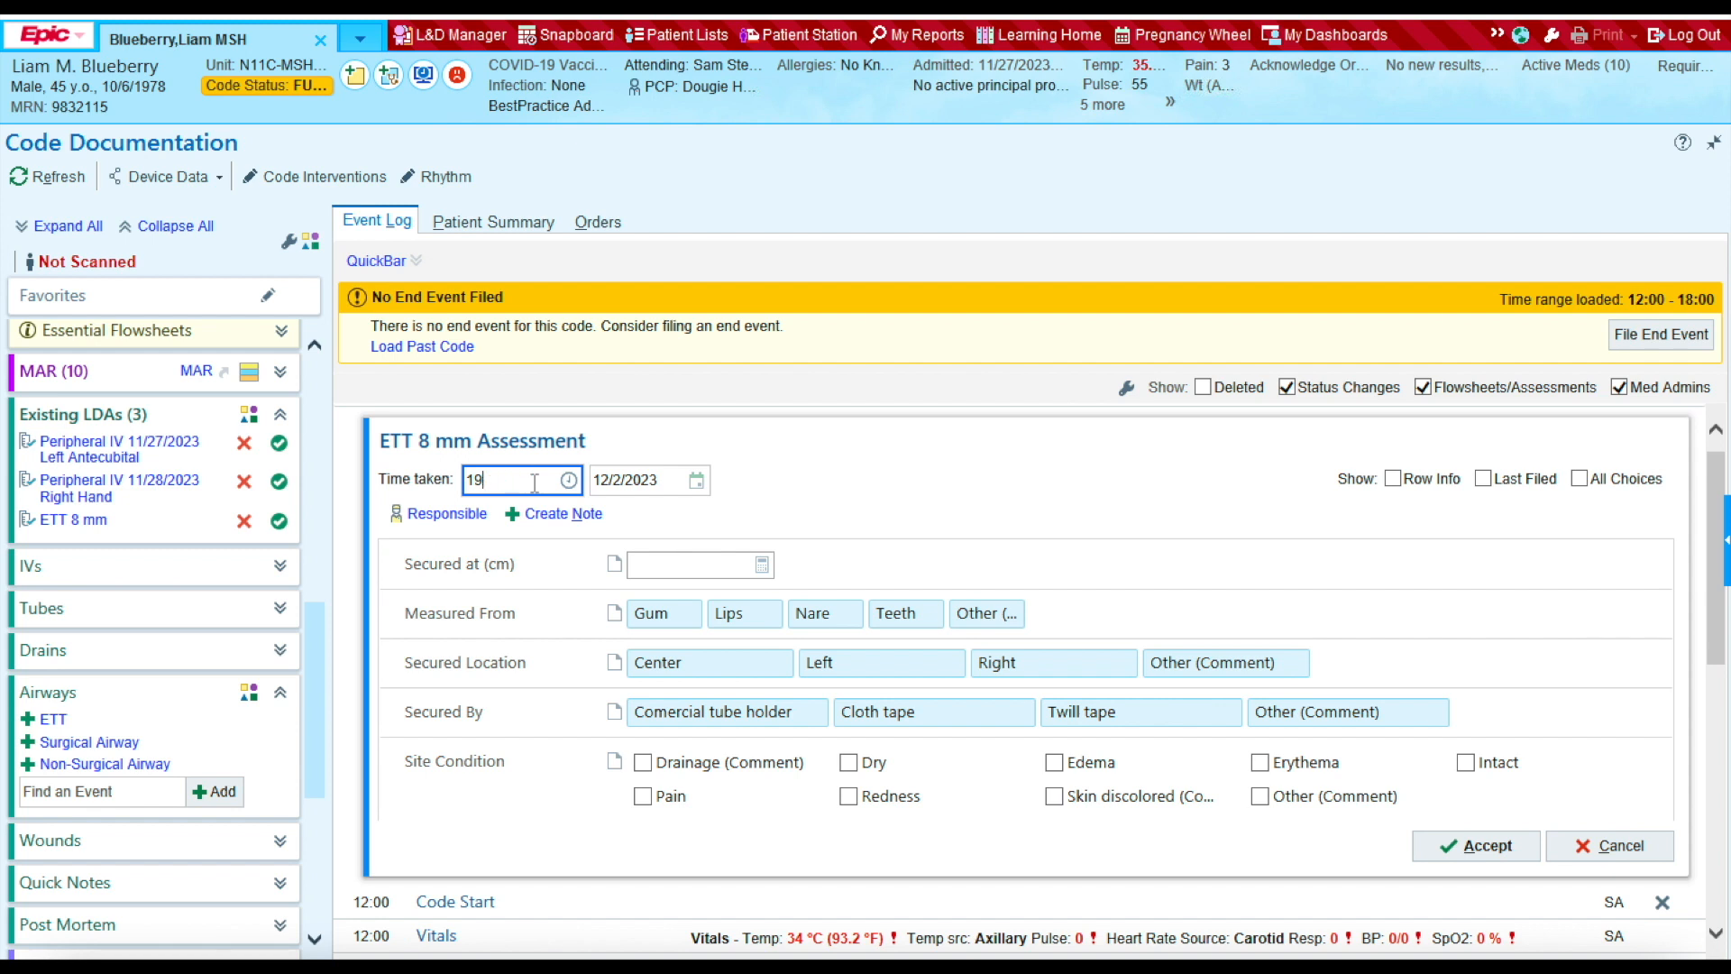
text(1203)
click(687, 564)
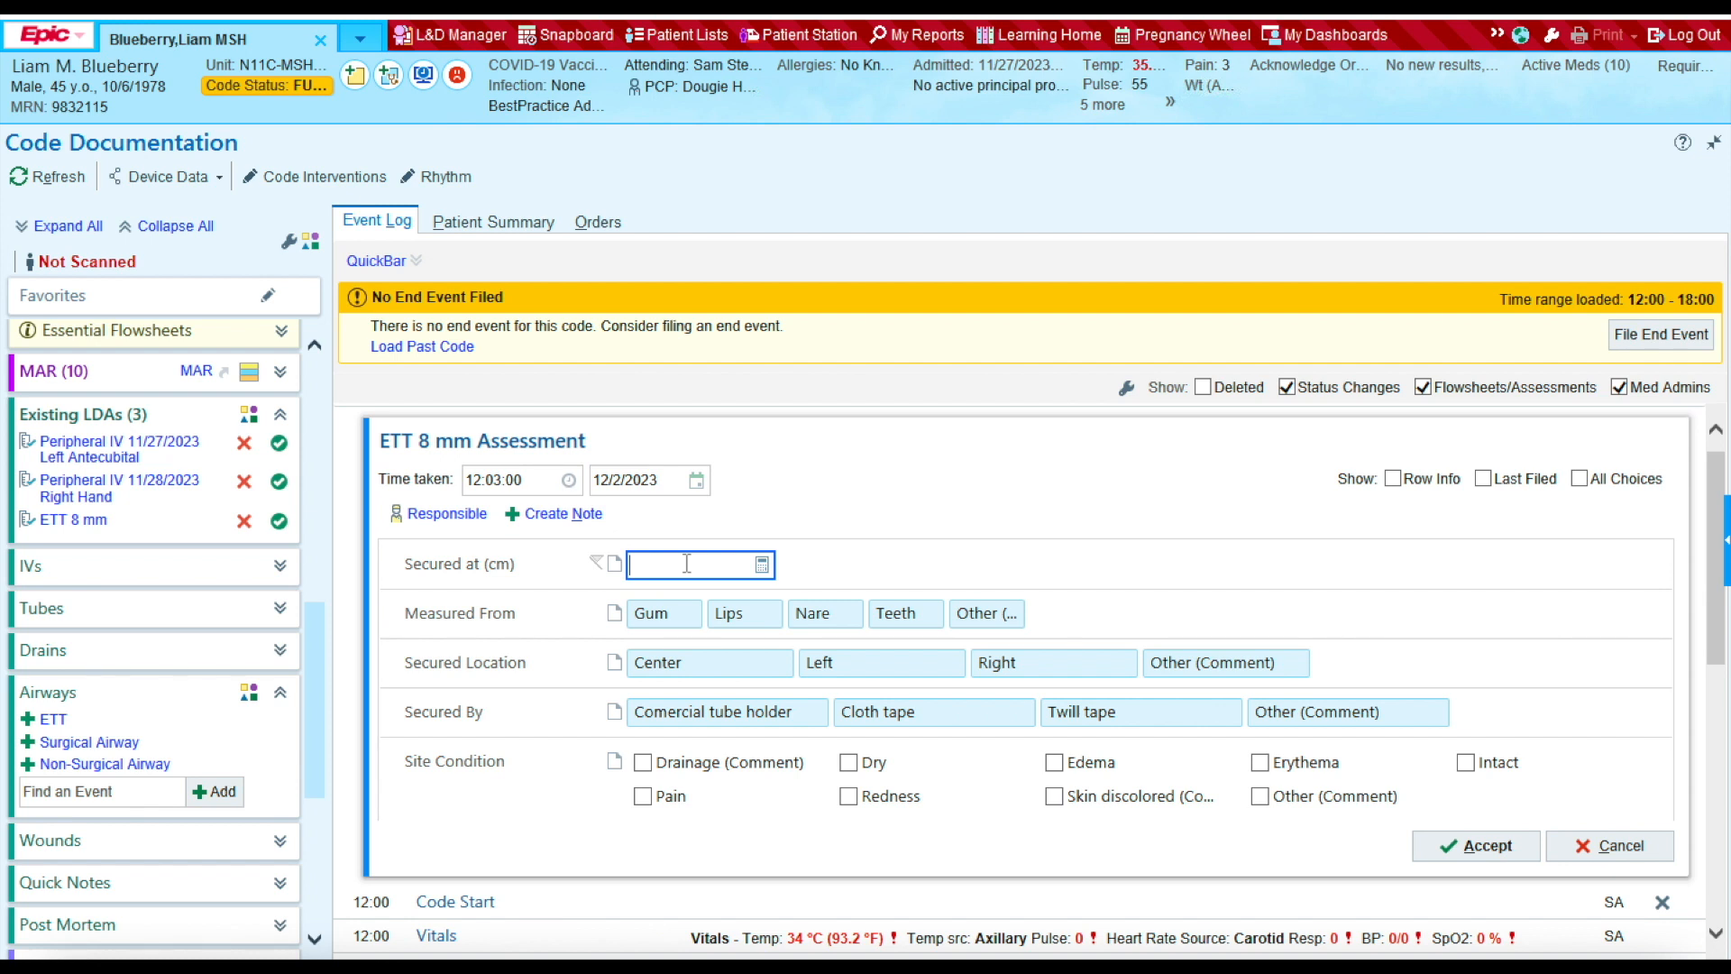
text(23)
click(745, 615)
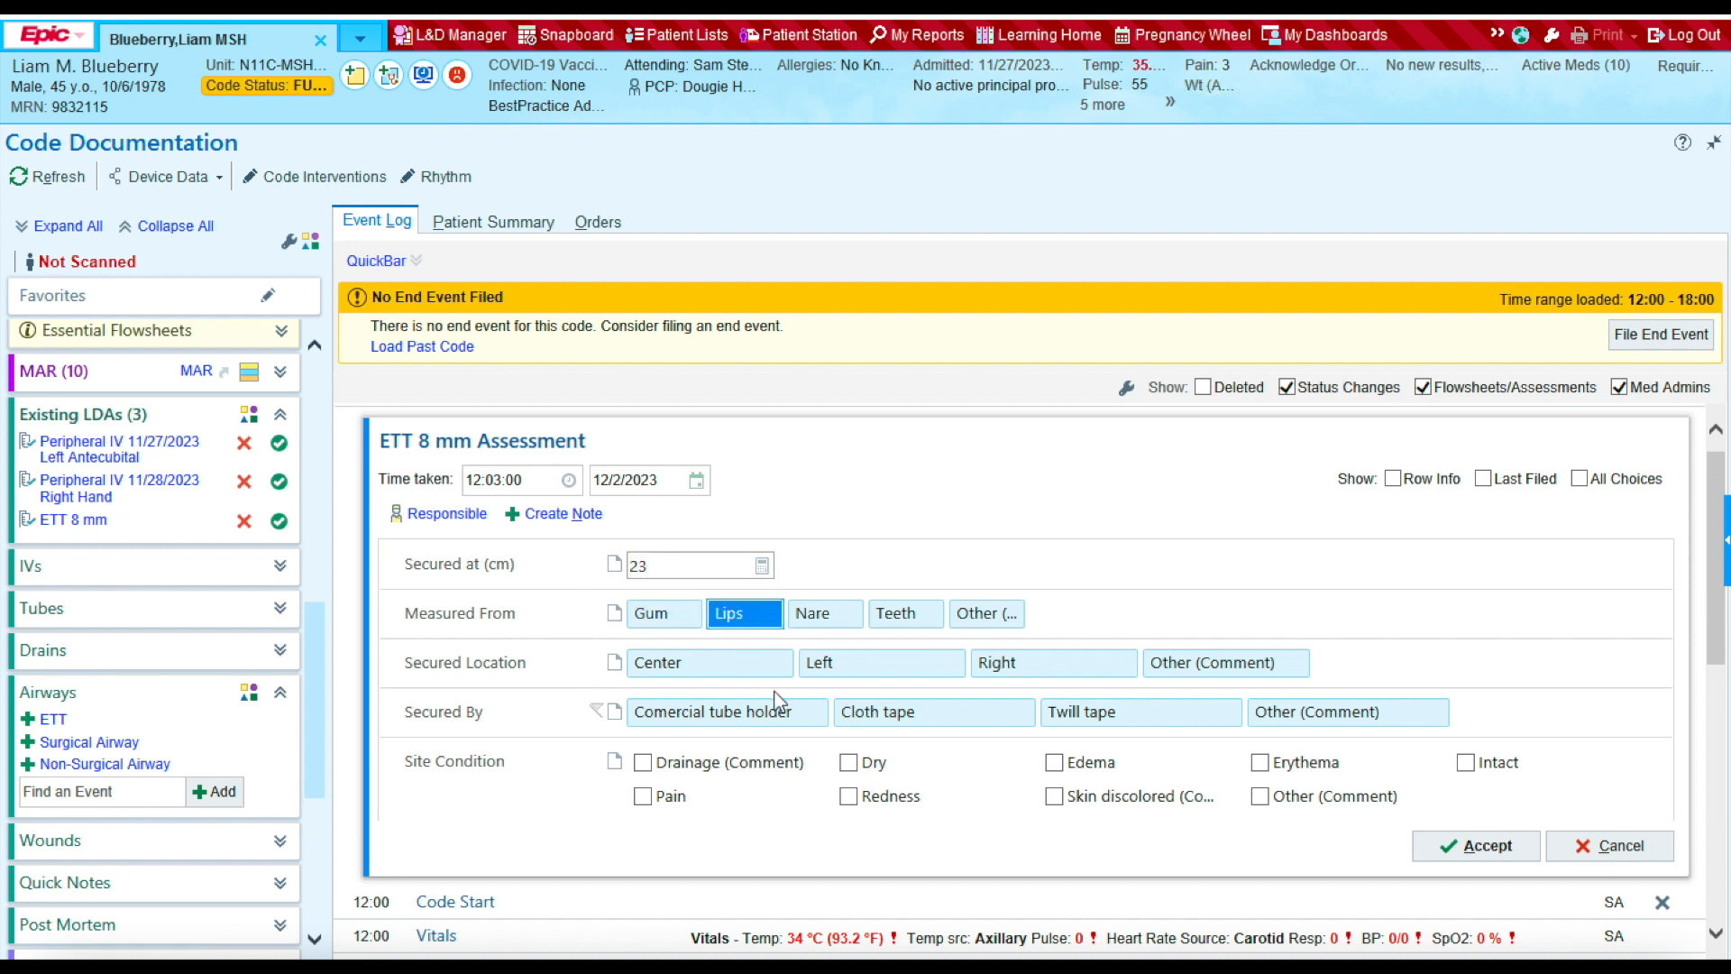
click(737, 668)
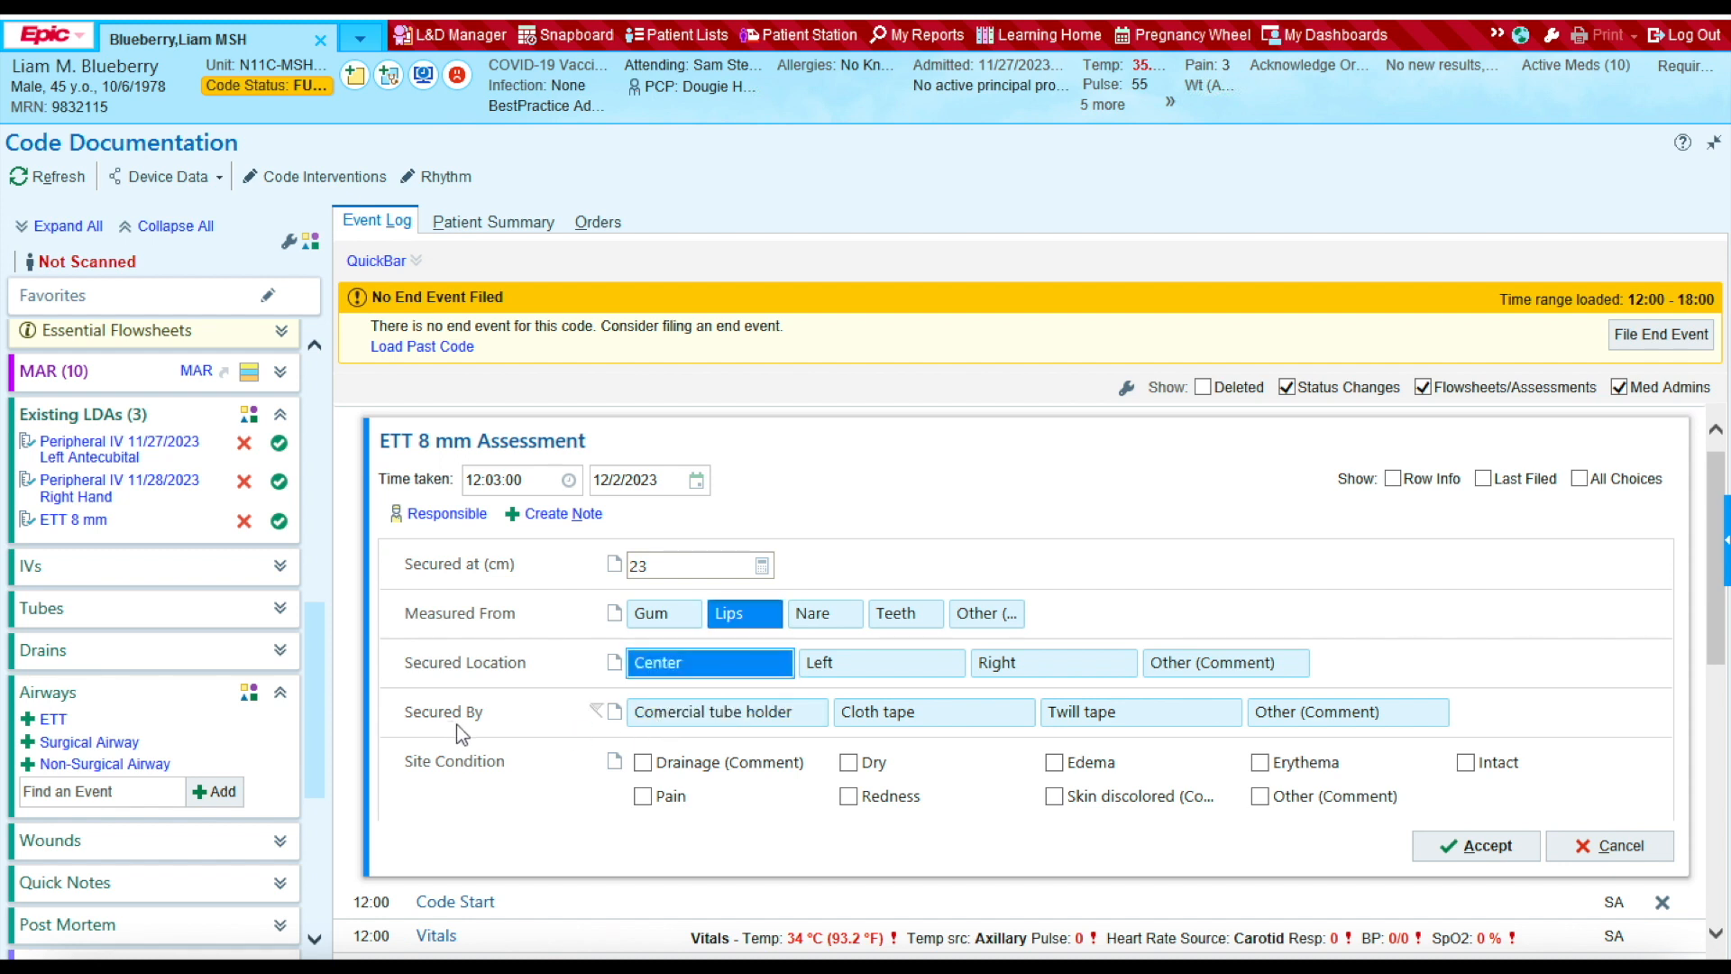
click(693, 719)
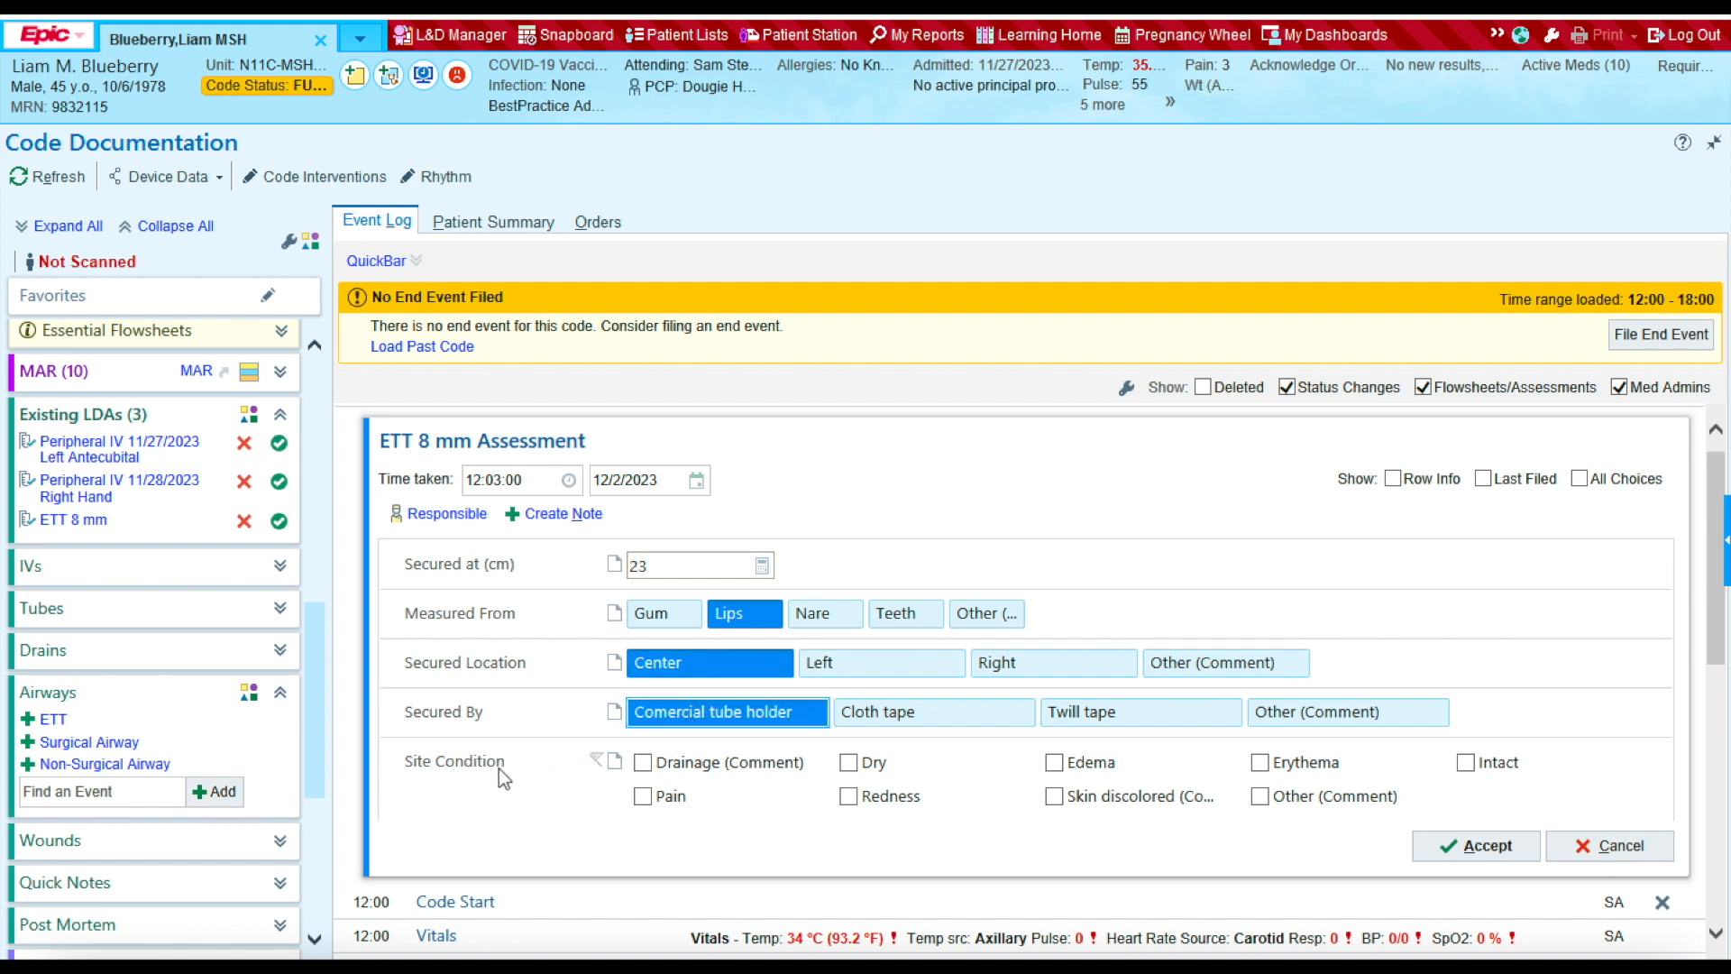
click(849, 765)
click(1467, 764)
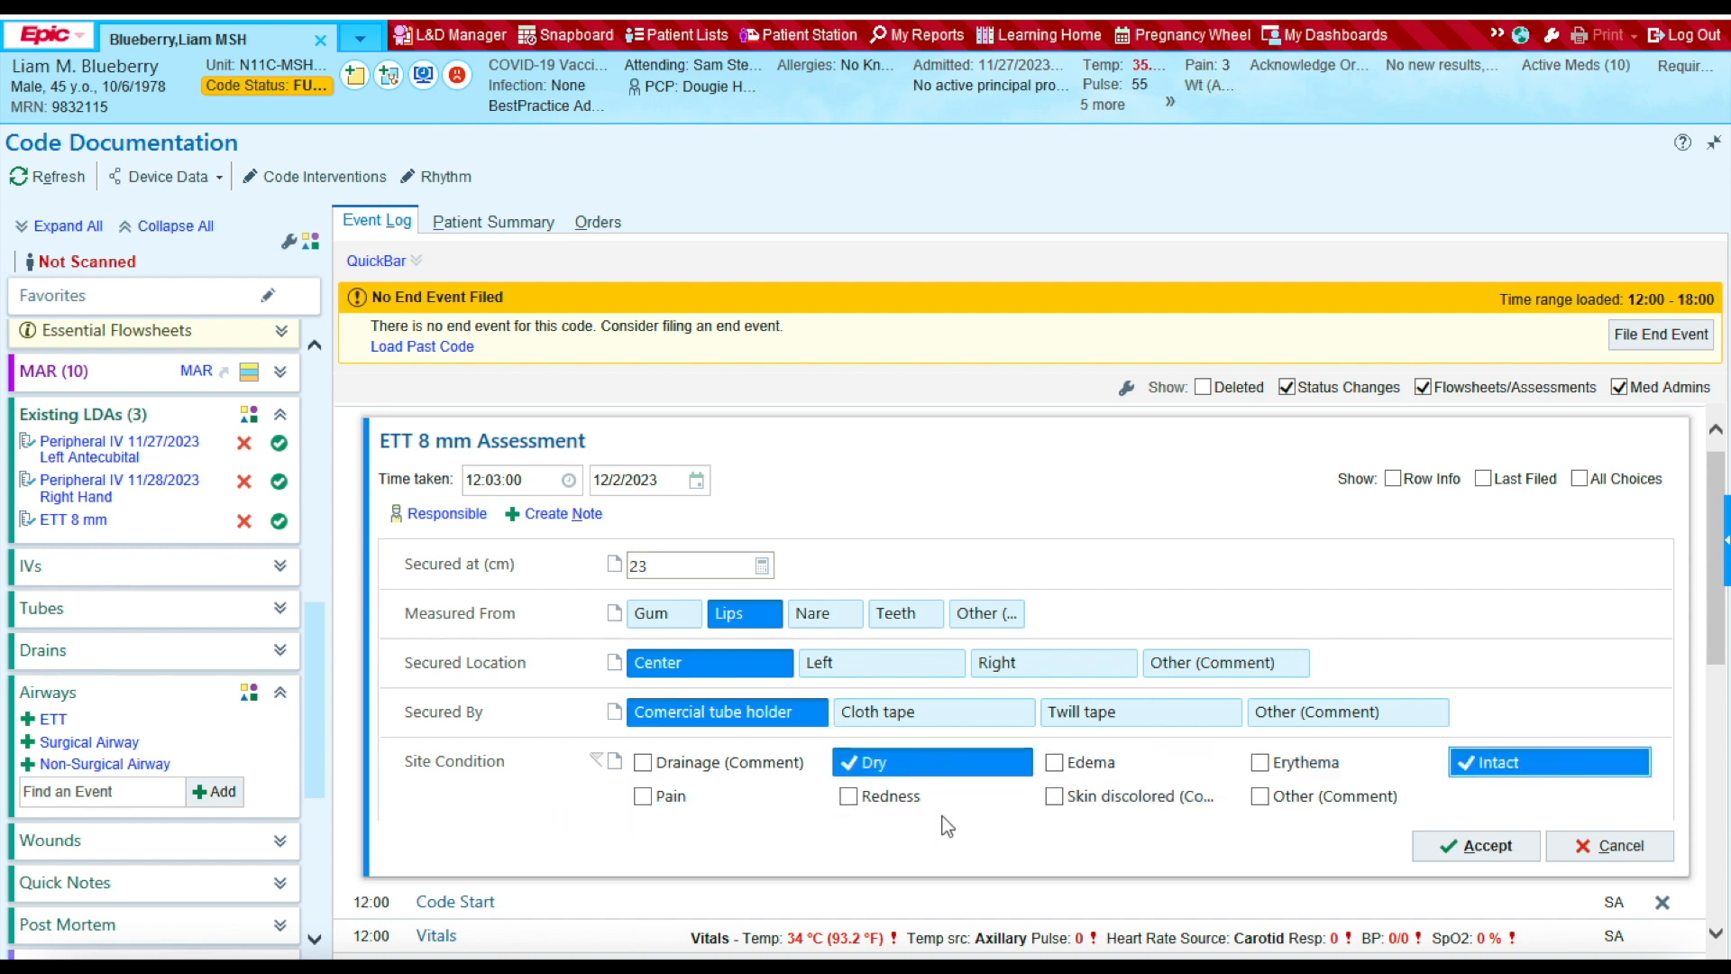
Step: Accept the ETT 8 mm assessment so it files to the code event log
click(1475, 845)
click(595, 739)
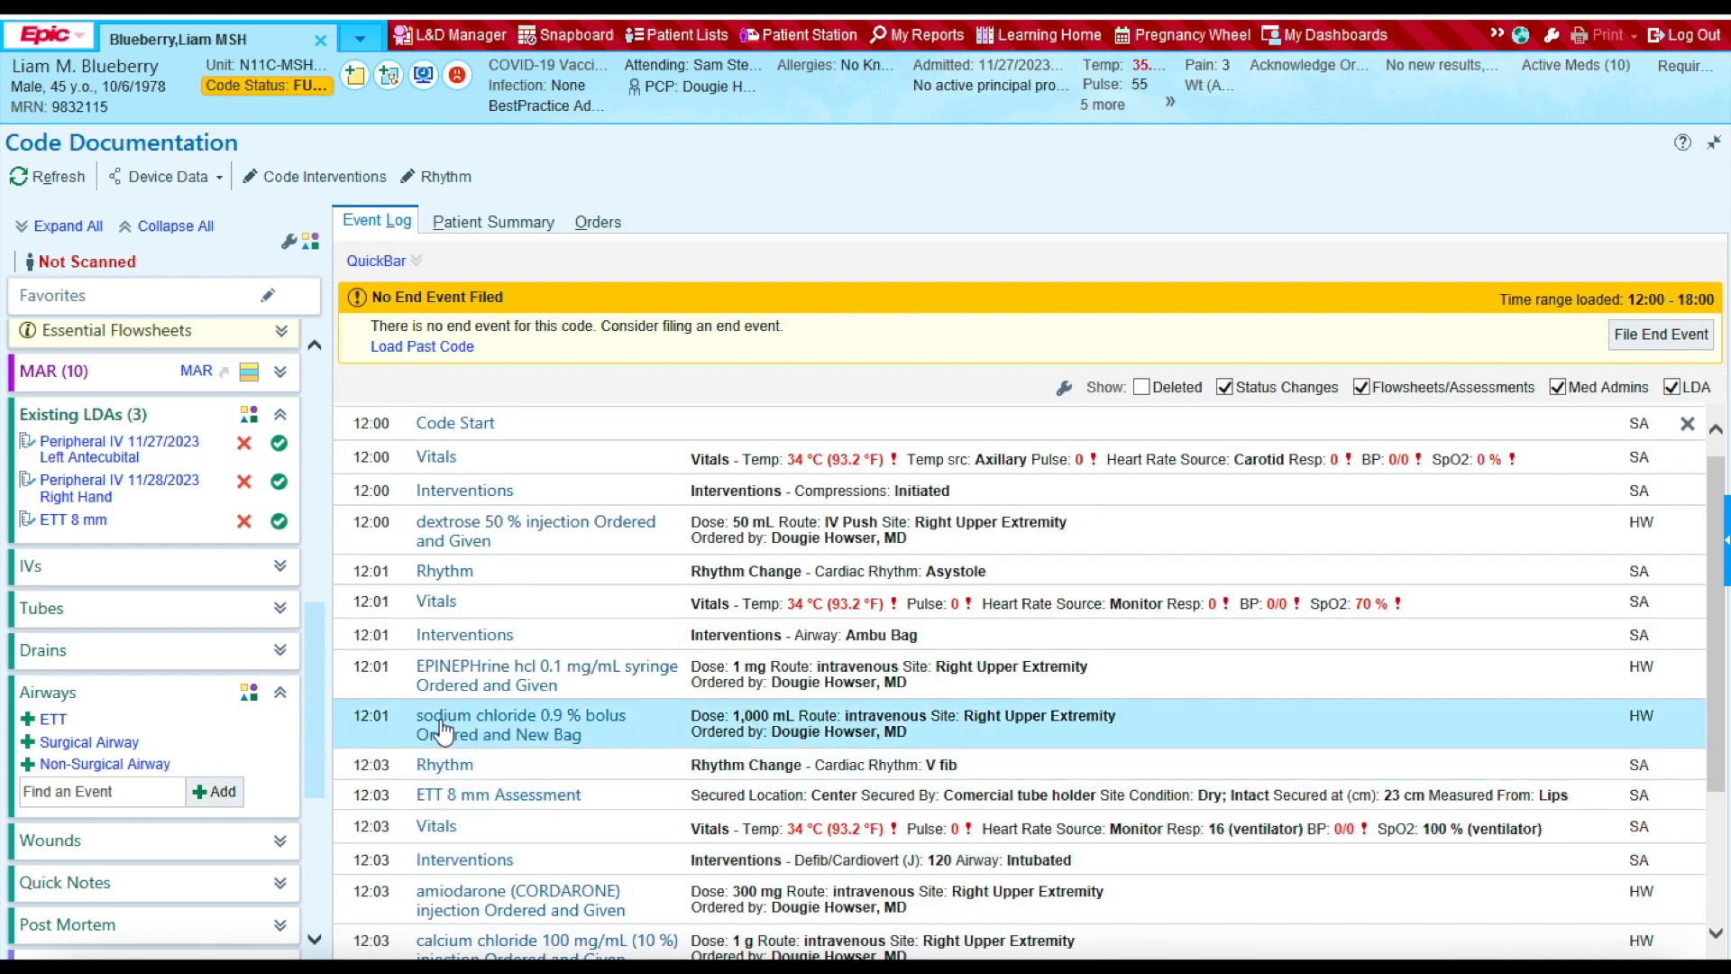
click(483, 866)
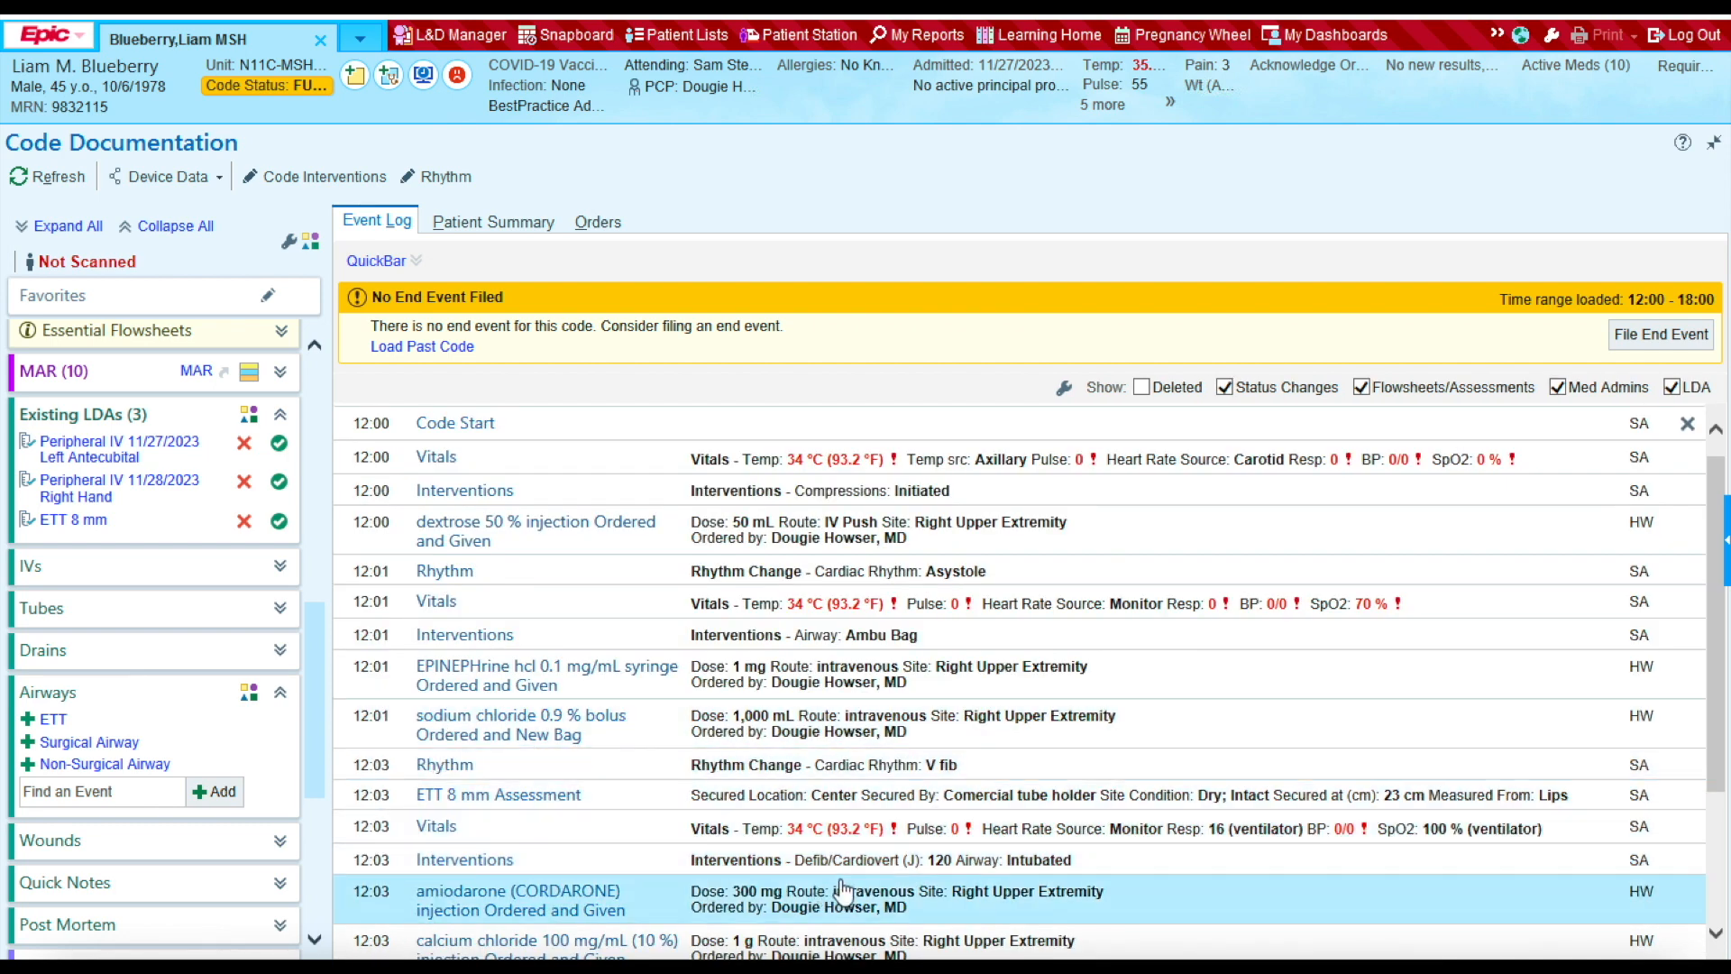
Step: Scroll the Event Log to the bottom and expand the IVs section in the sidebar
drag(1714, 596, 1712, 629)
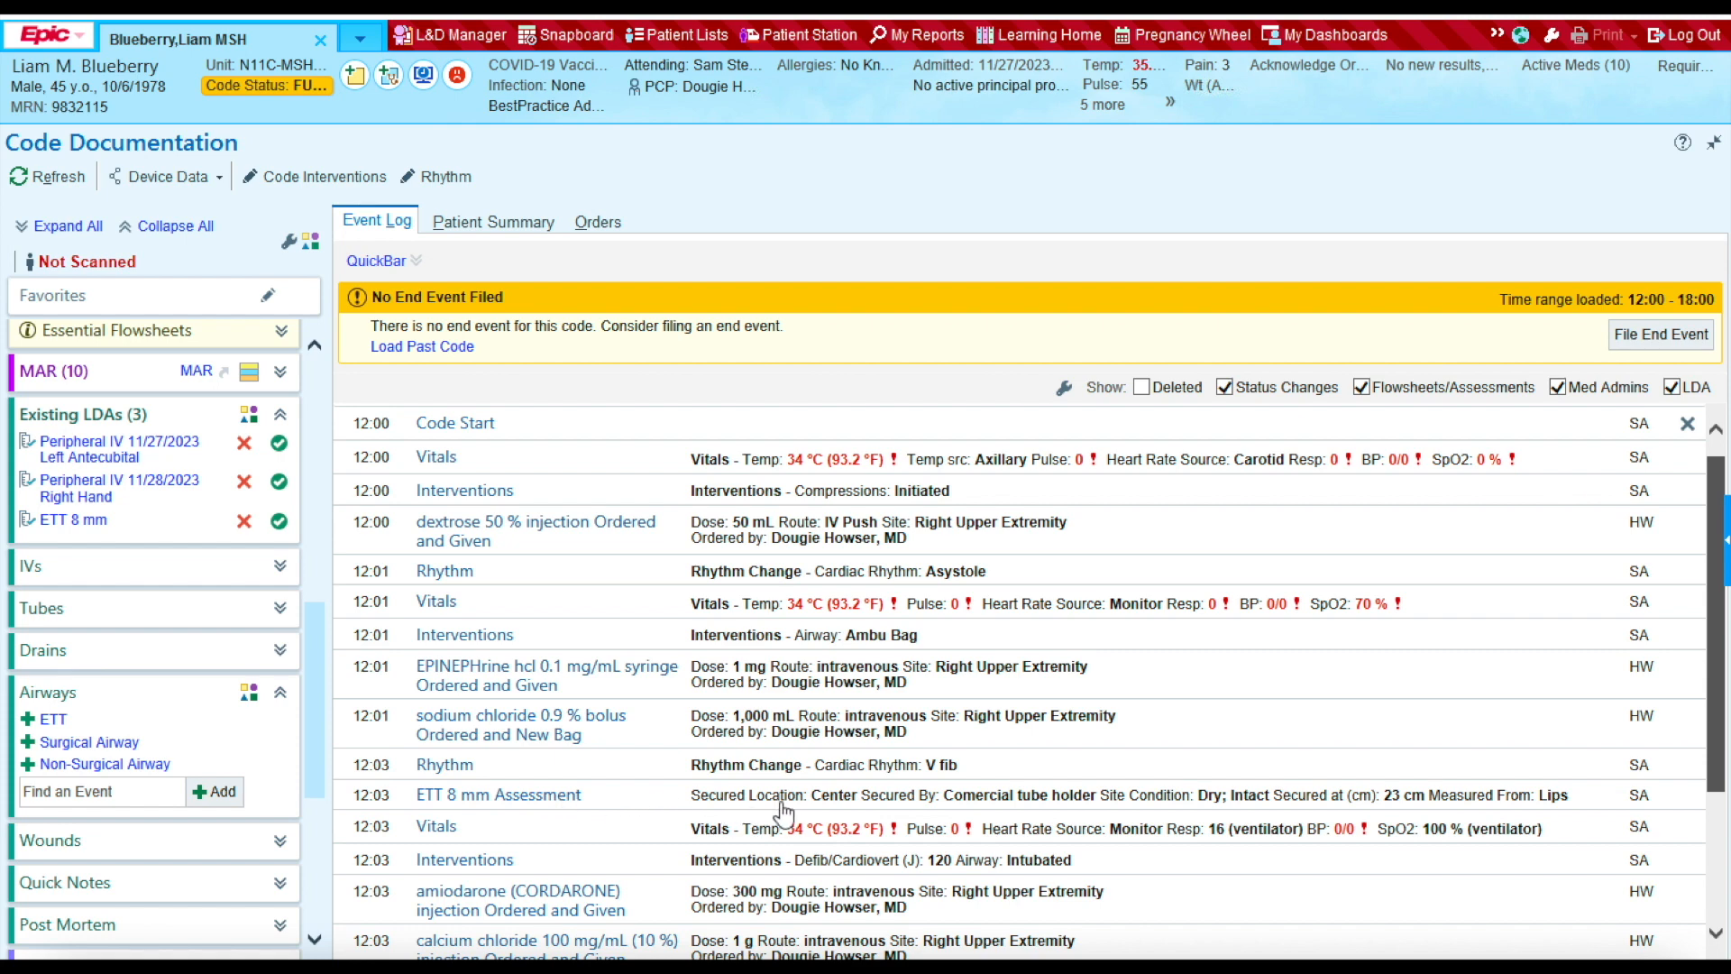
click(1715, 907)
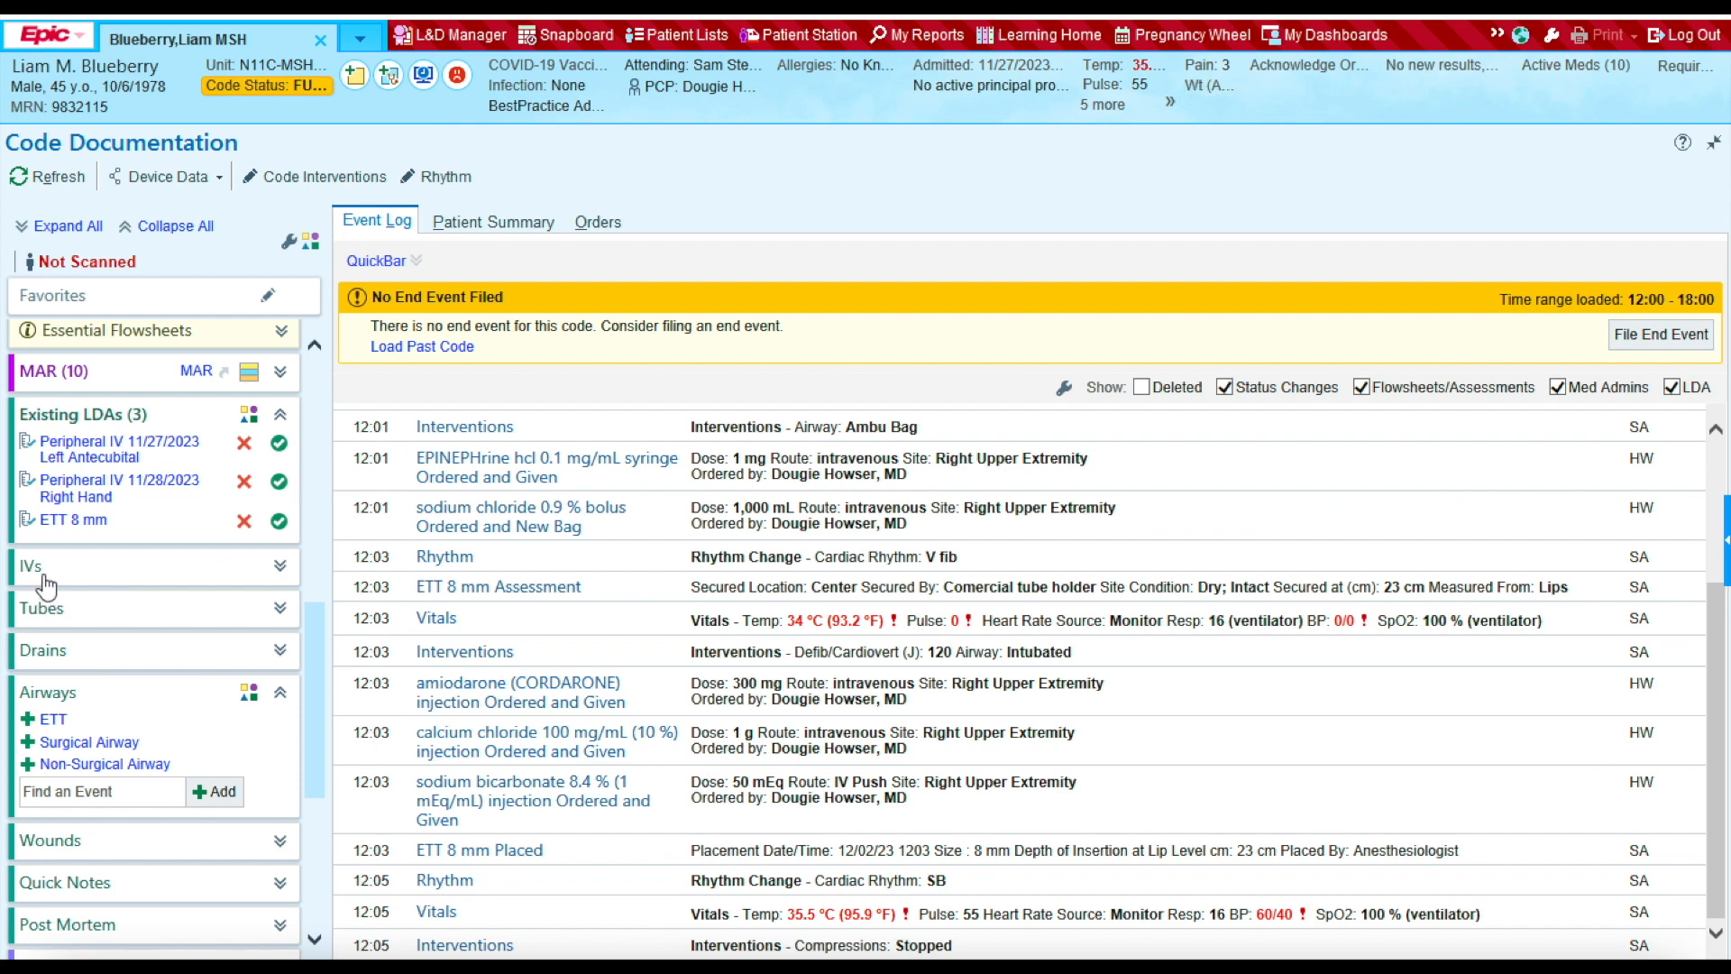
click(280, 568)
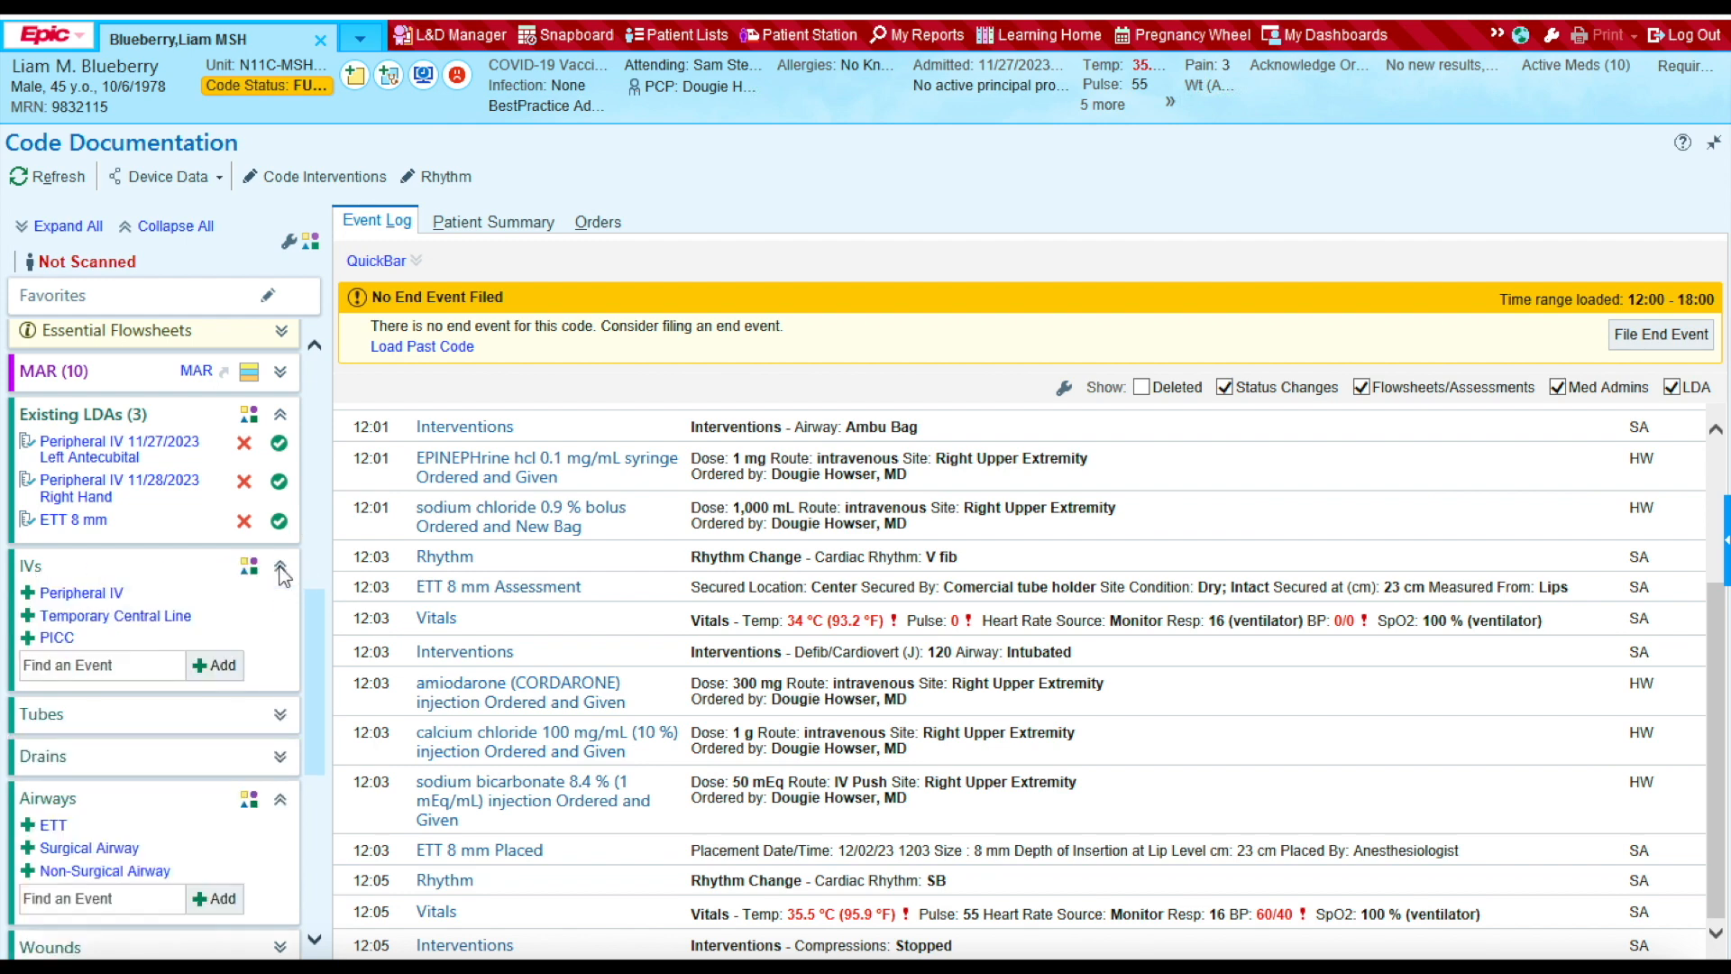
Step: Start a new peripheral IV placed 12/2/23 at 1200 as an initial placement
click(96, 597)
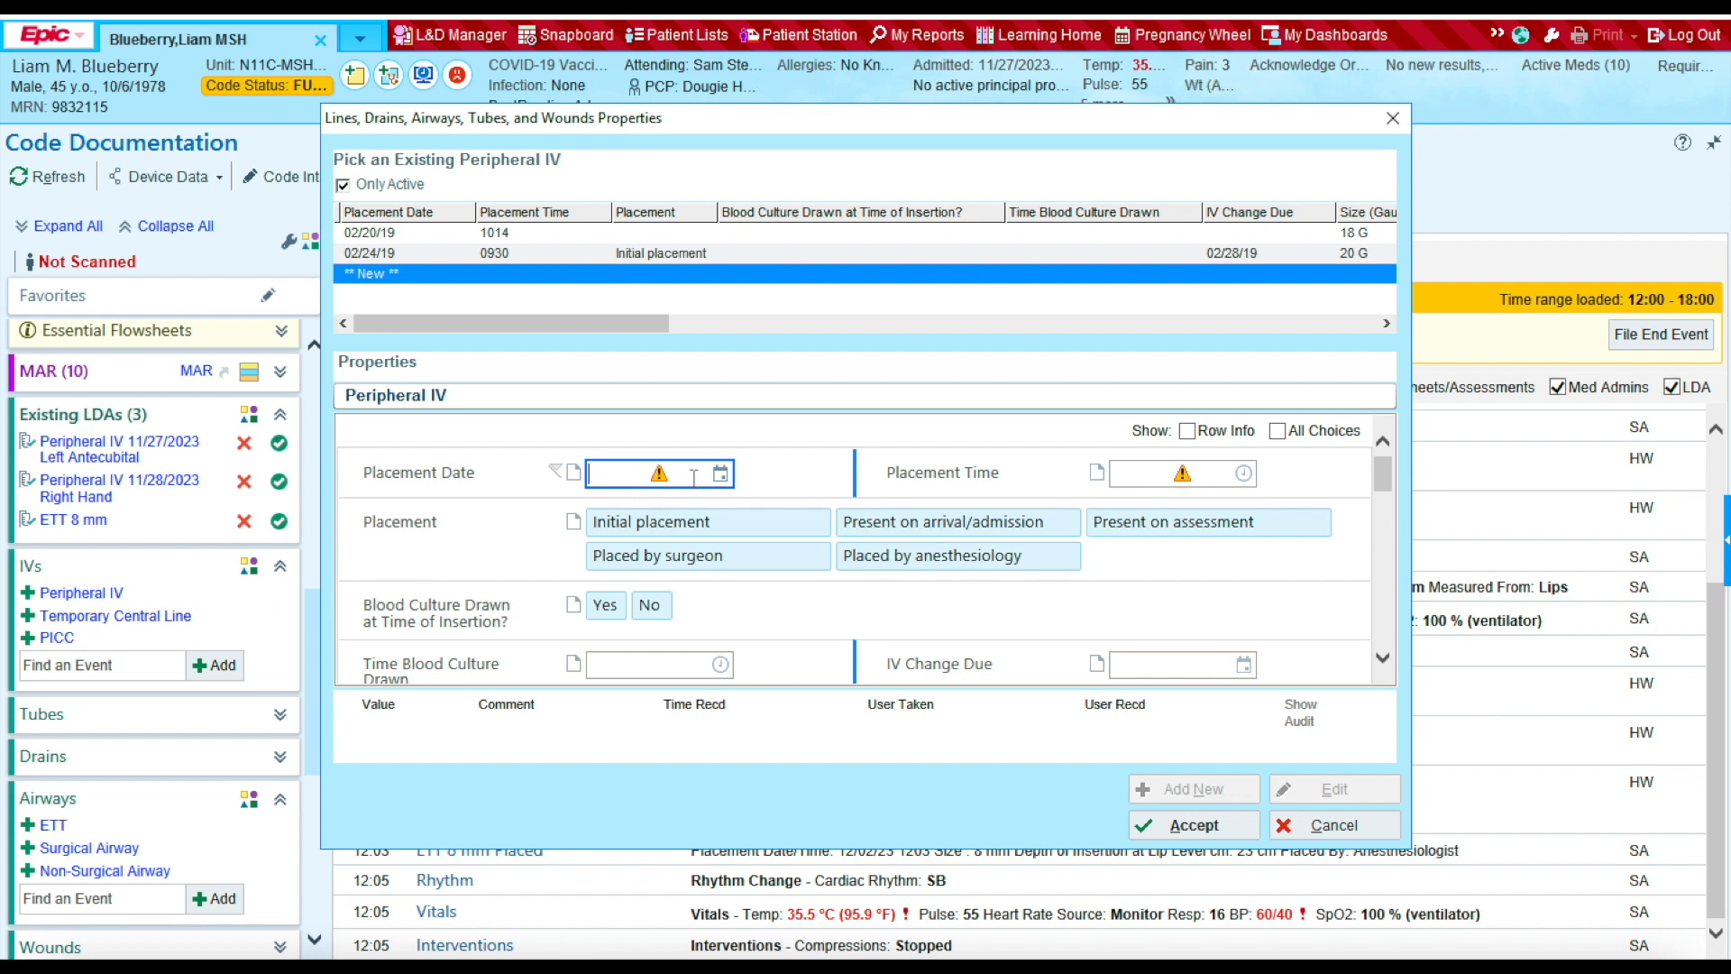
text(12/2/23)
click(1152, 476)
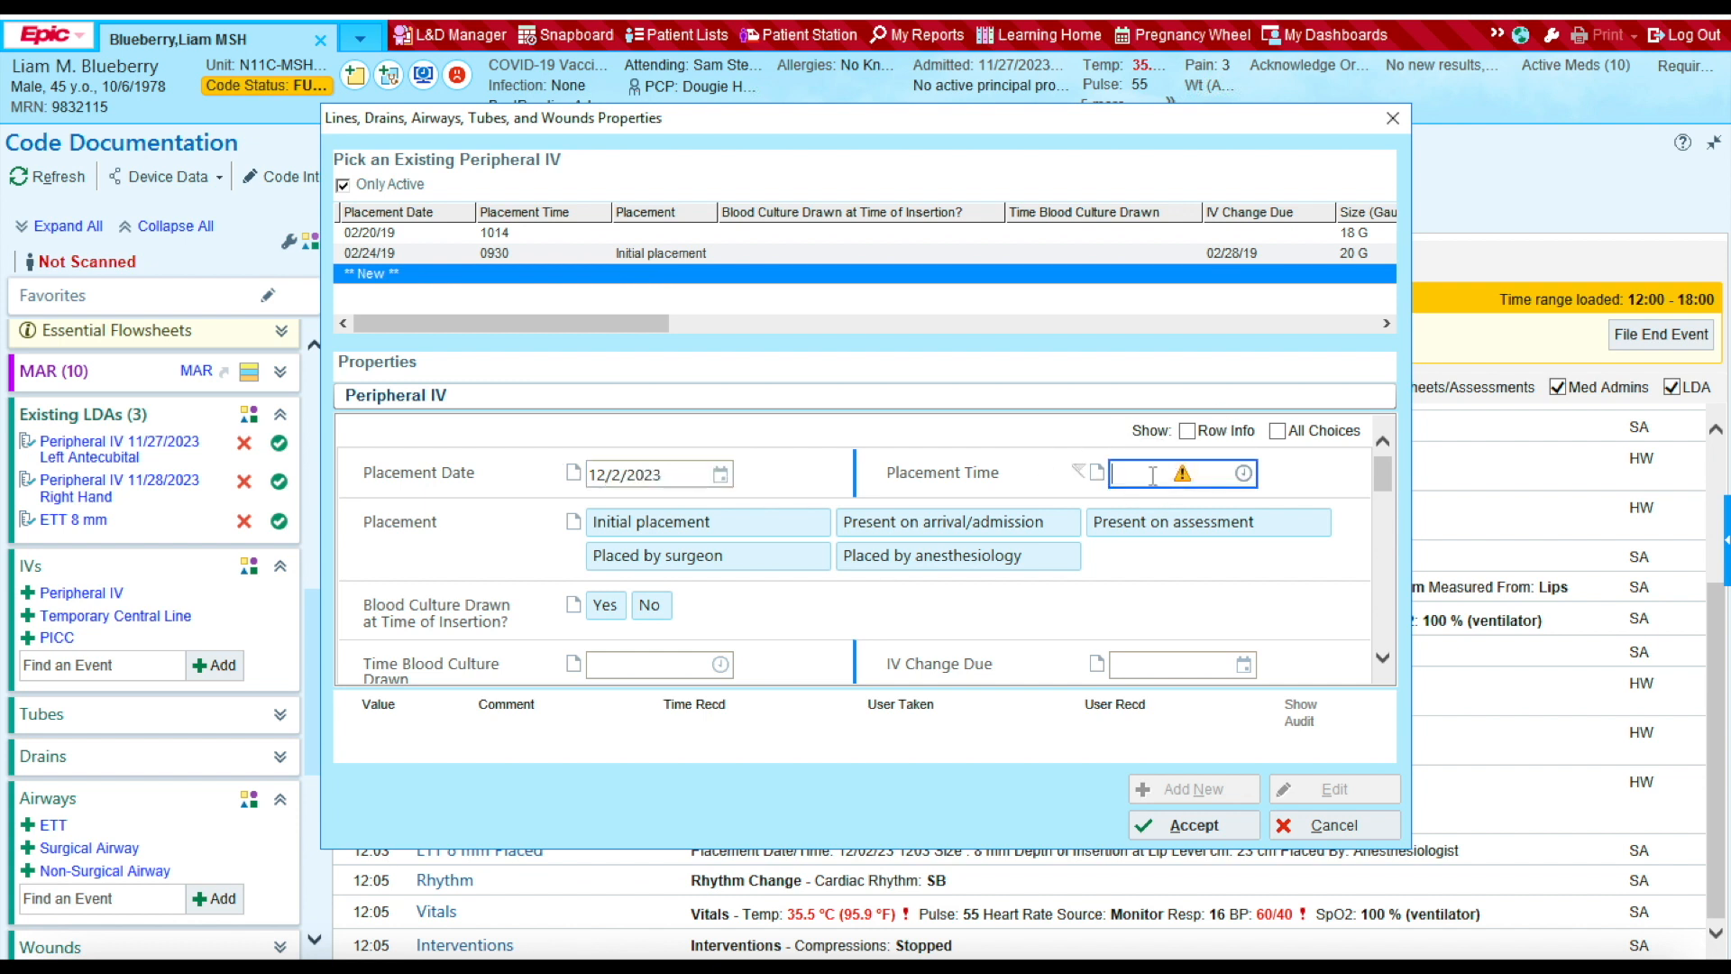
text(1200)
click(720, 530)
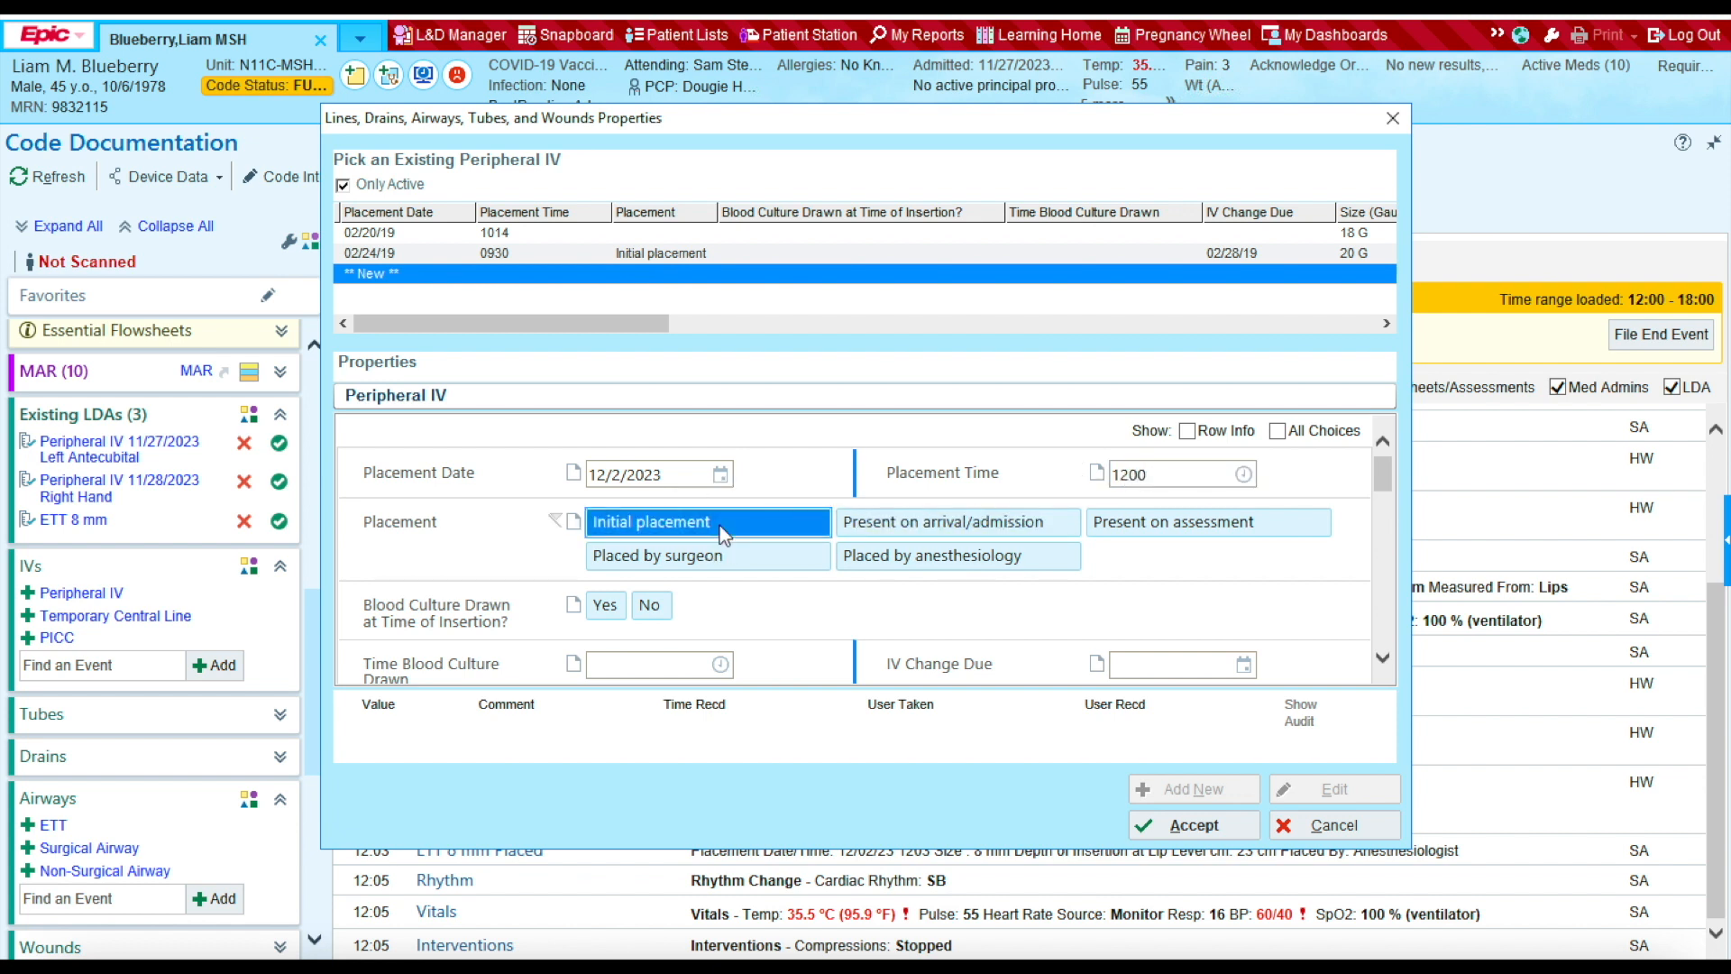
scroll(711, 527, down, 2)
Step: Set the IV change due to 12/6/2023 using T+4, size 20 G, right side
click(1127, 481)
text(T+)
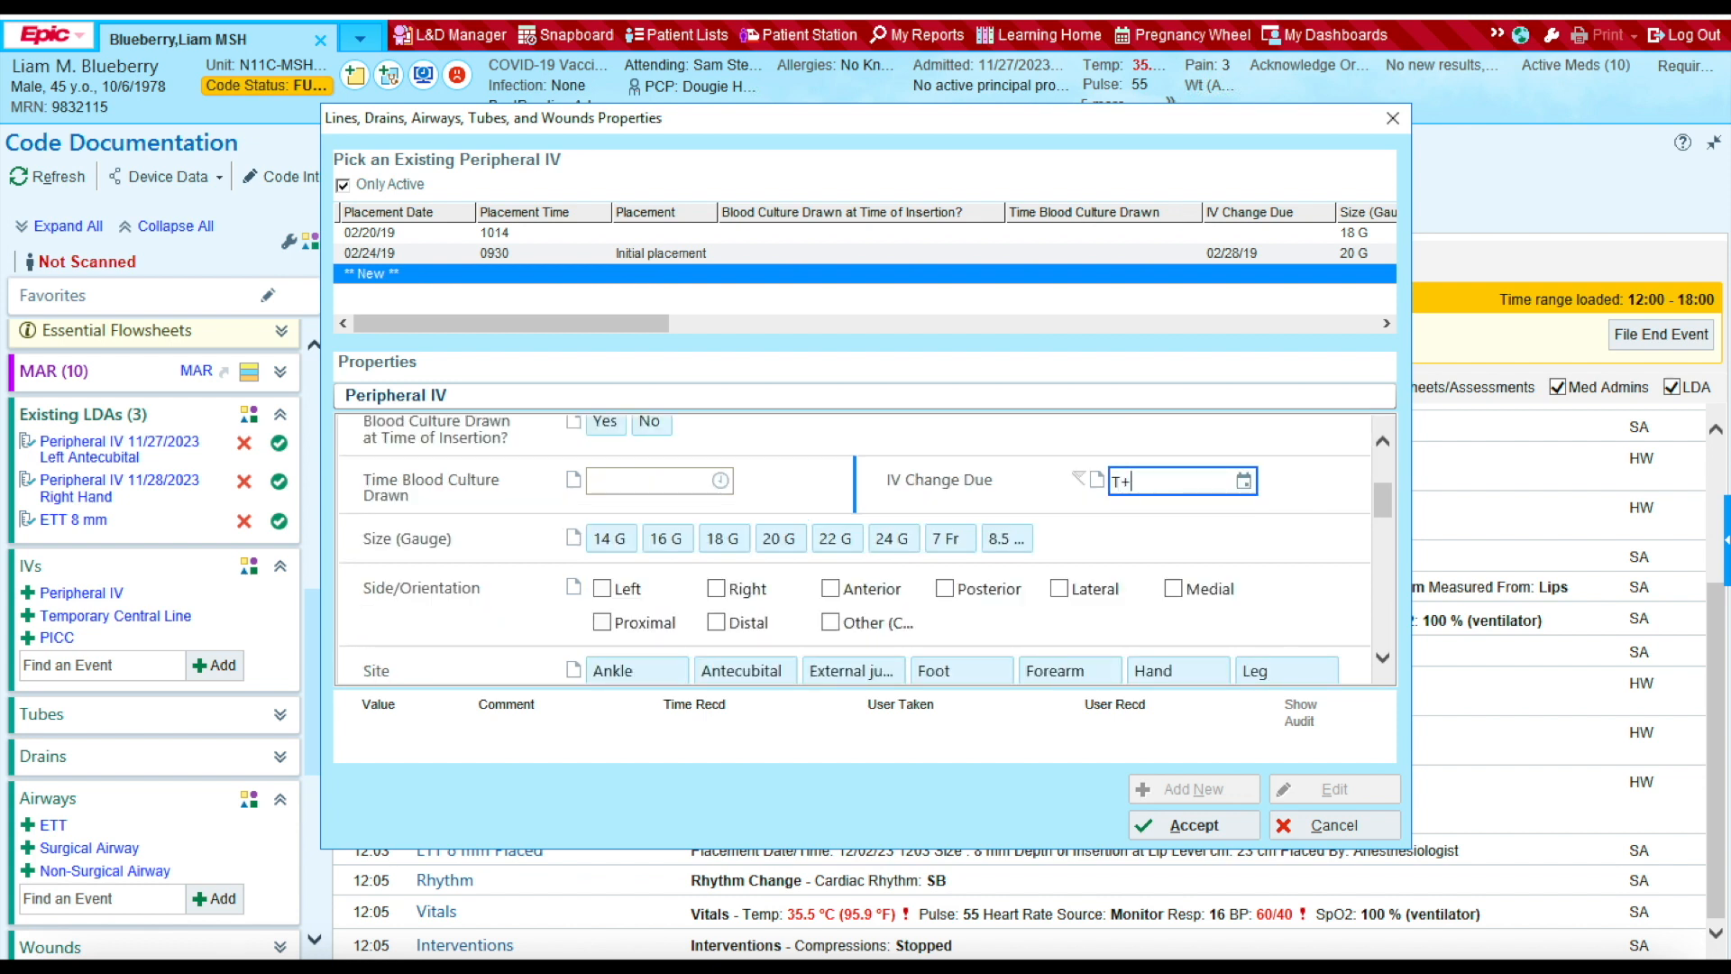
text(4)
key(Return)
key(Tab)
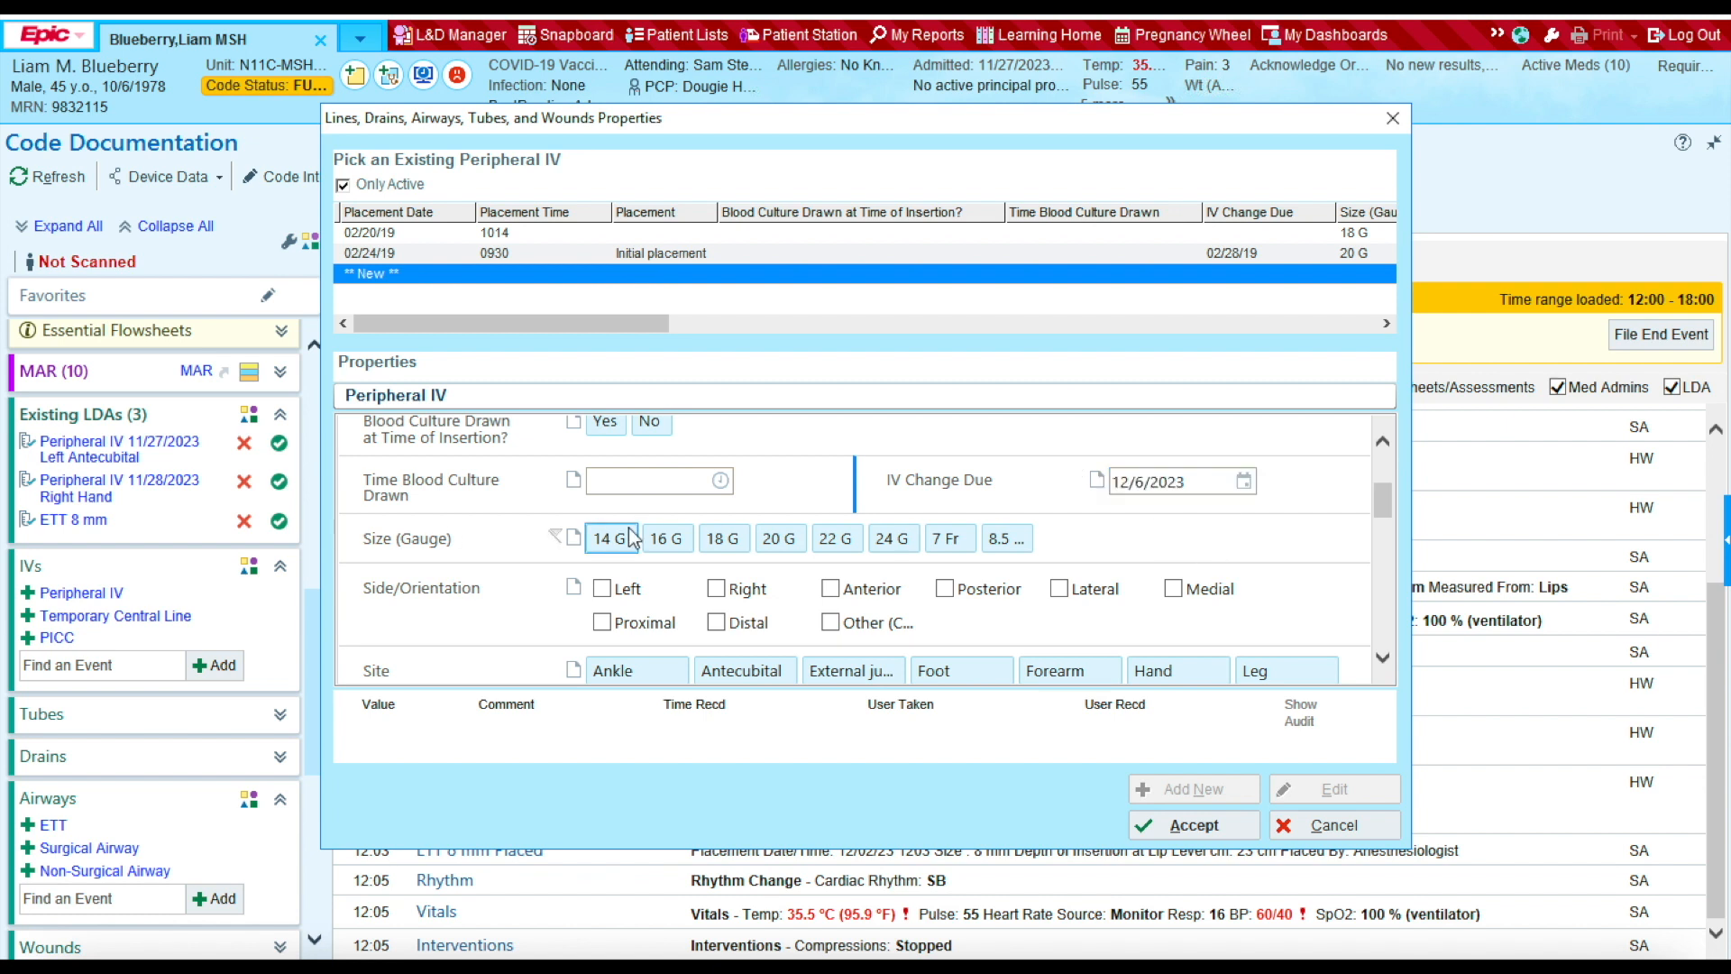
click(769, 541)
click(716, 588)
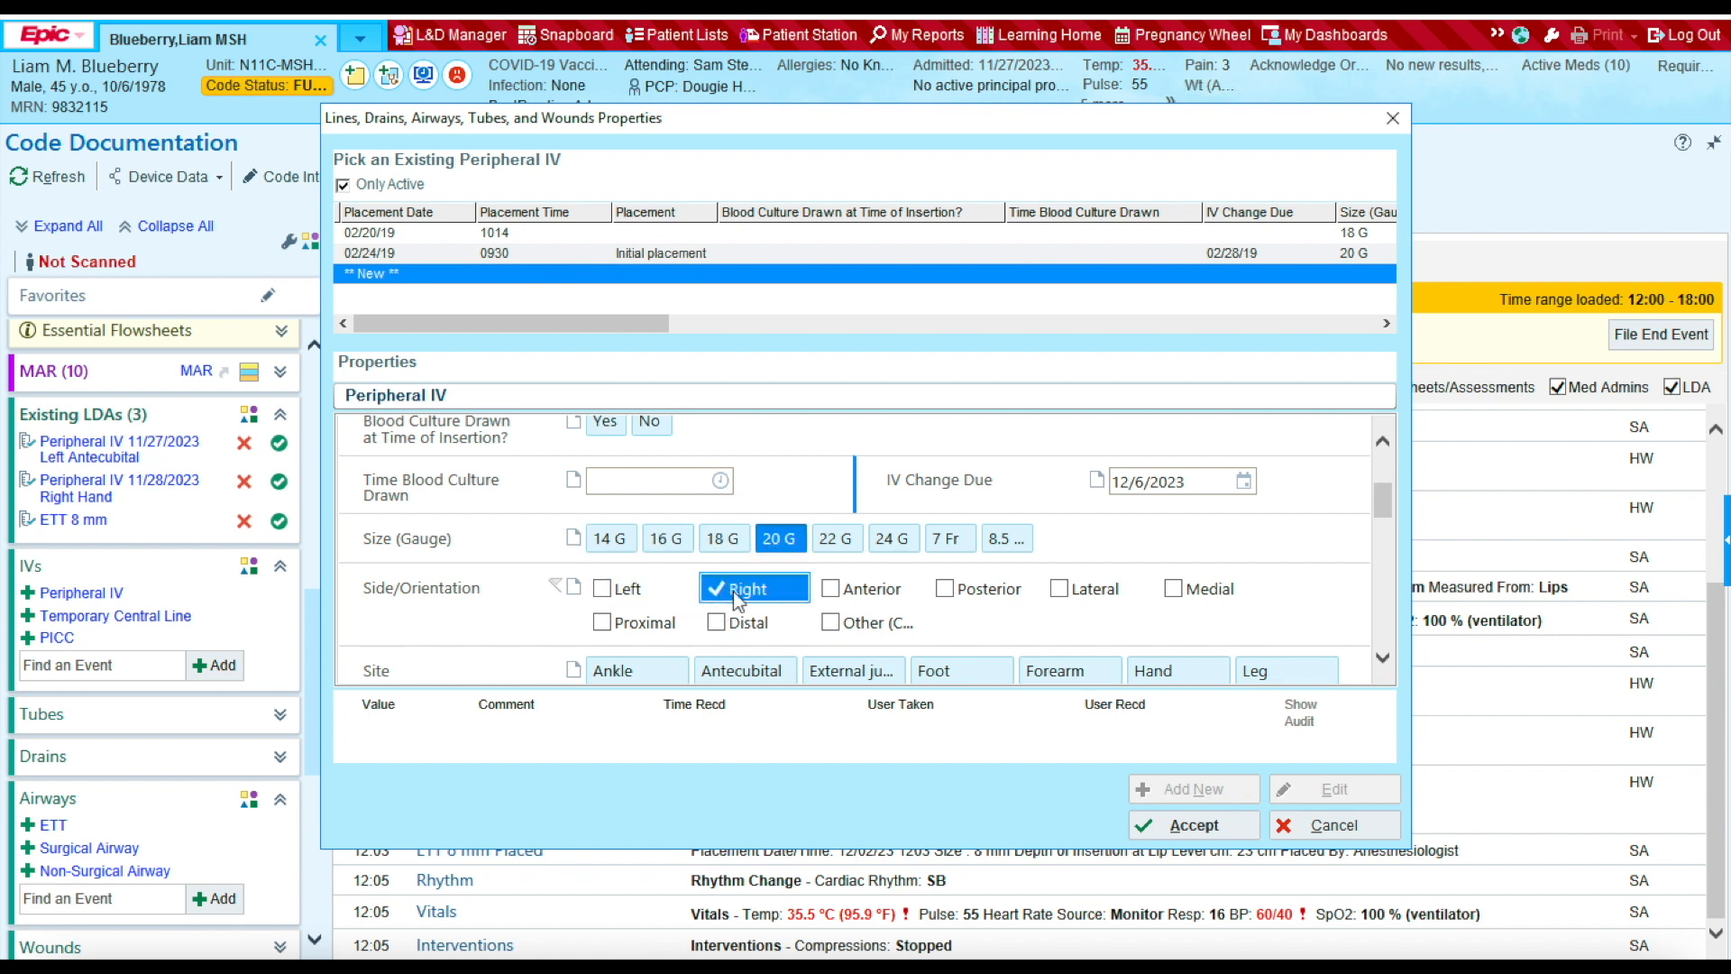
drag(1383, 503, 1384, 503)
Step: Record the antecubital insertion site for the peripheral IV
click(1382, 659)
click(1382, 661)
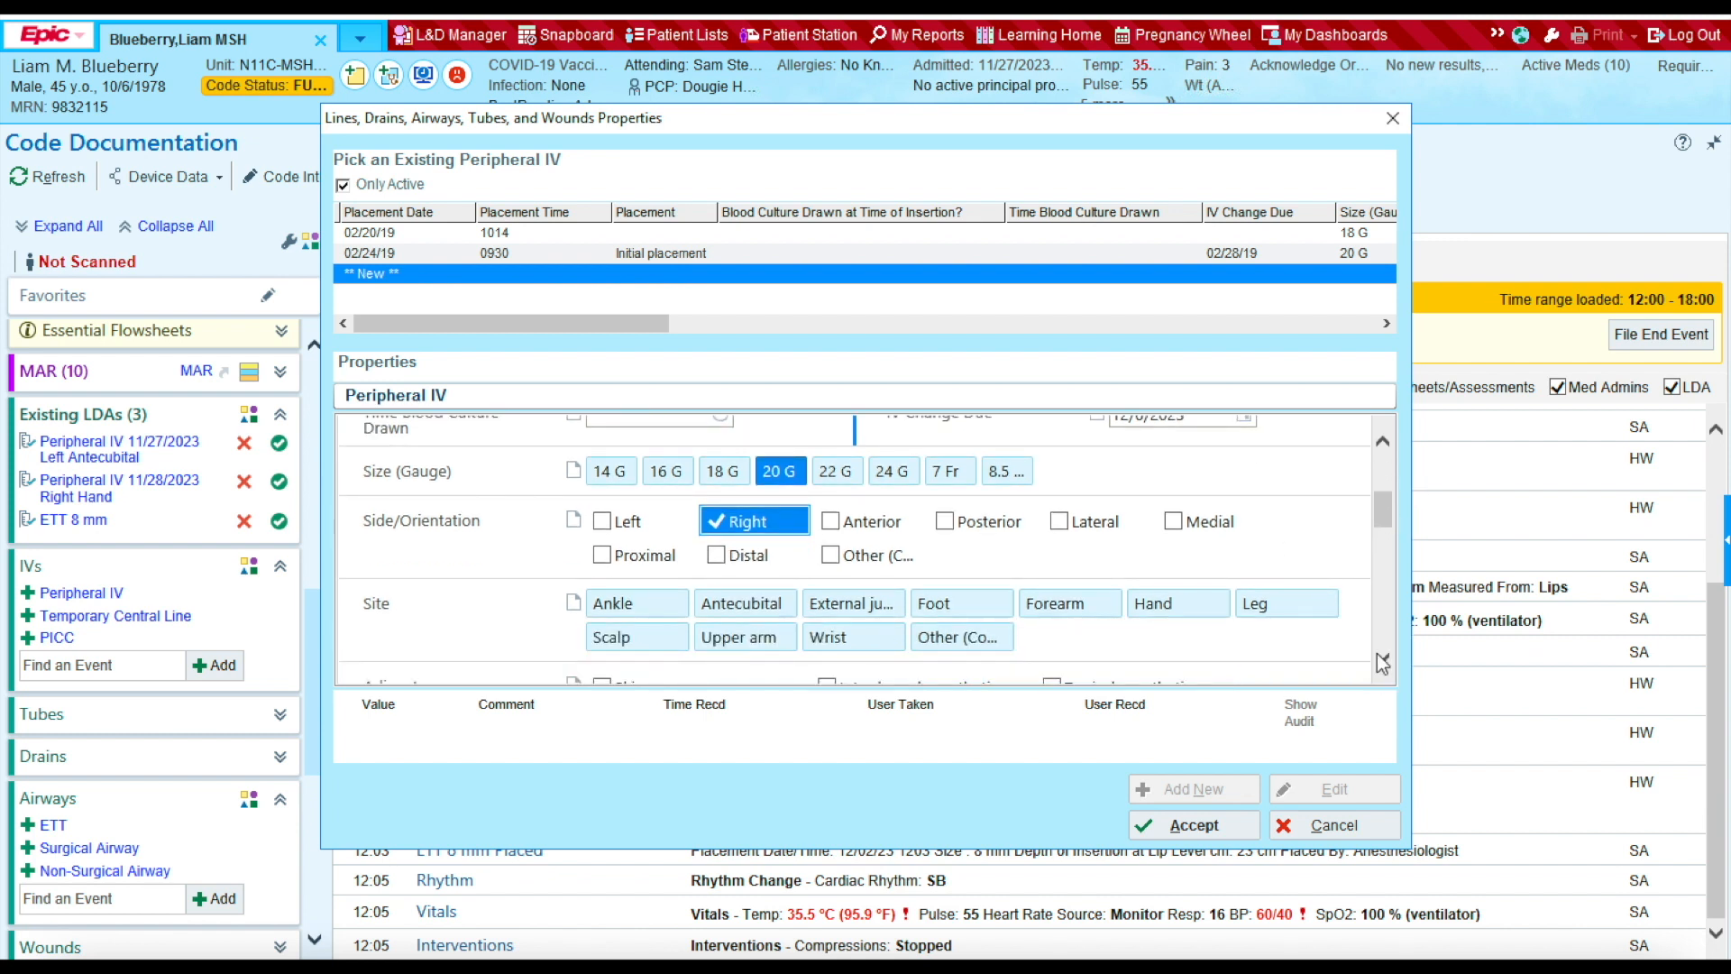
click(740, 602)
click(1382, 658)
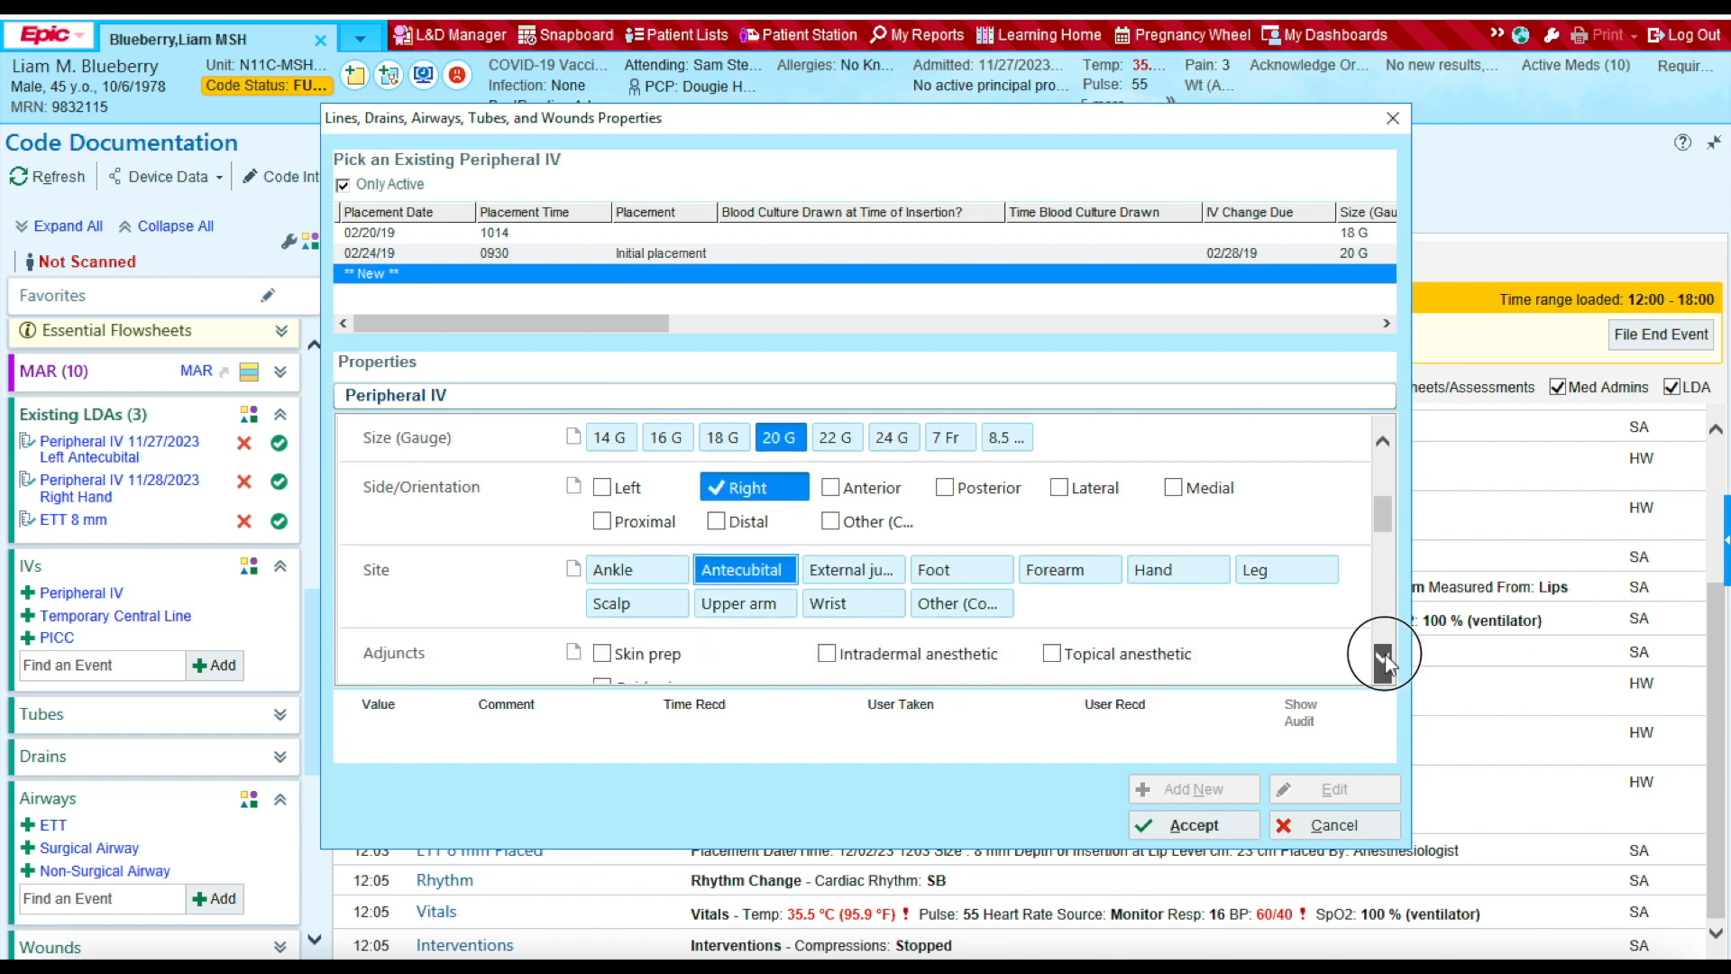
click(1383, 660)
click(1383, 660)
click(1383, 660)
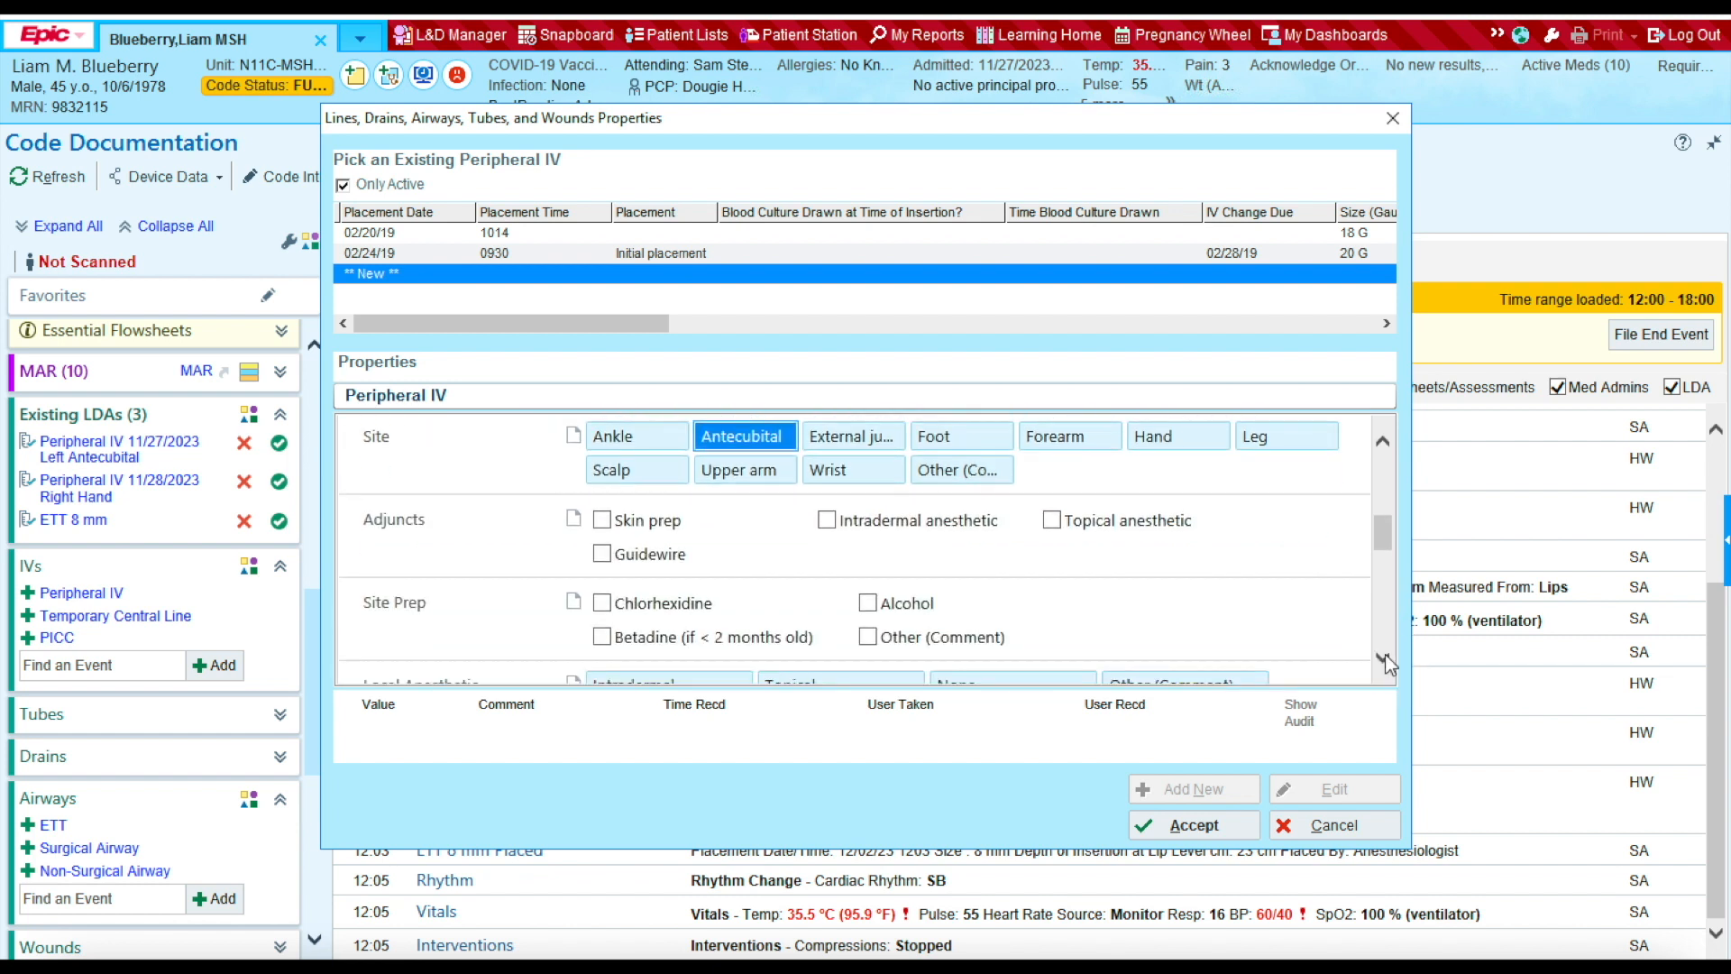
Step: Add skin prep as an adjunct, with chlorhexidine and alcohol site prep
click(607, 523)
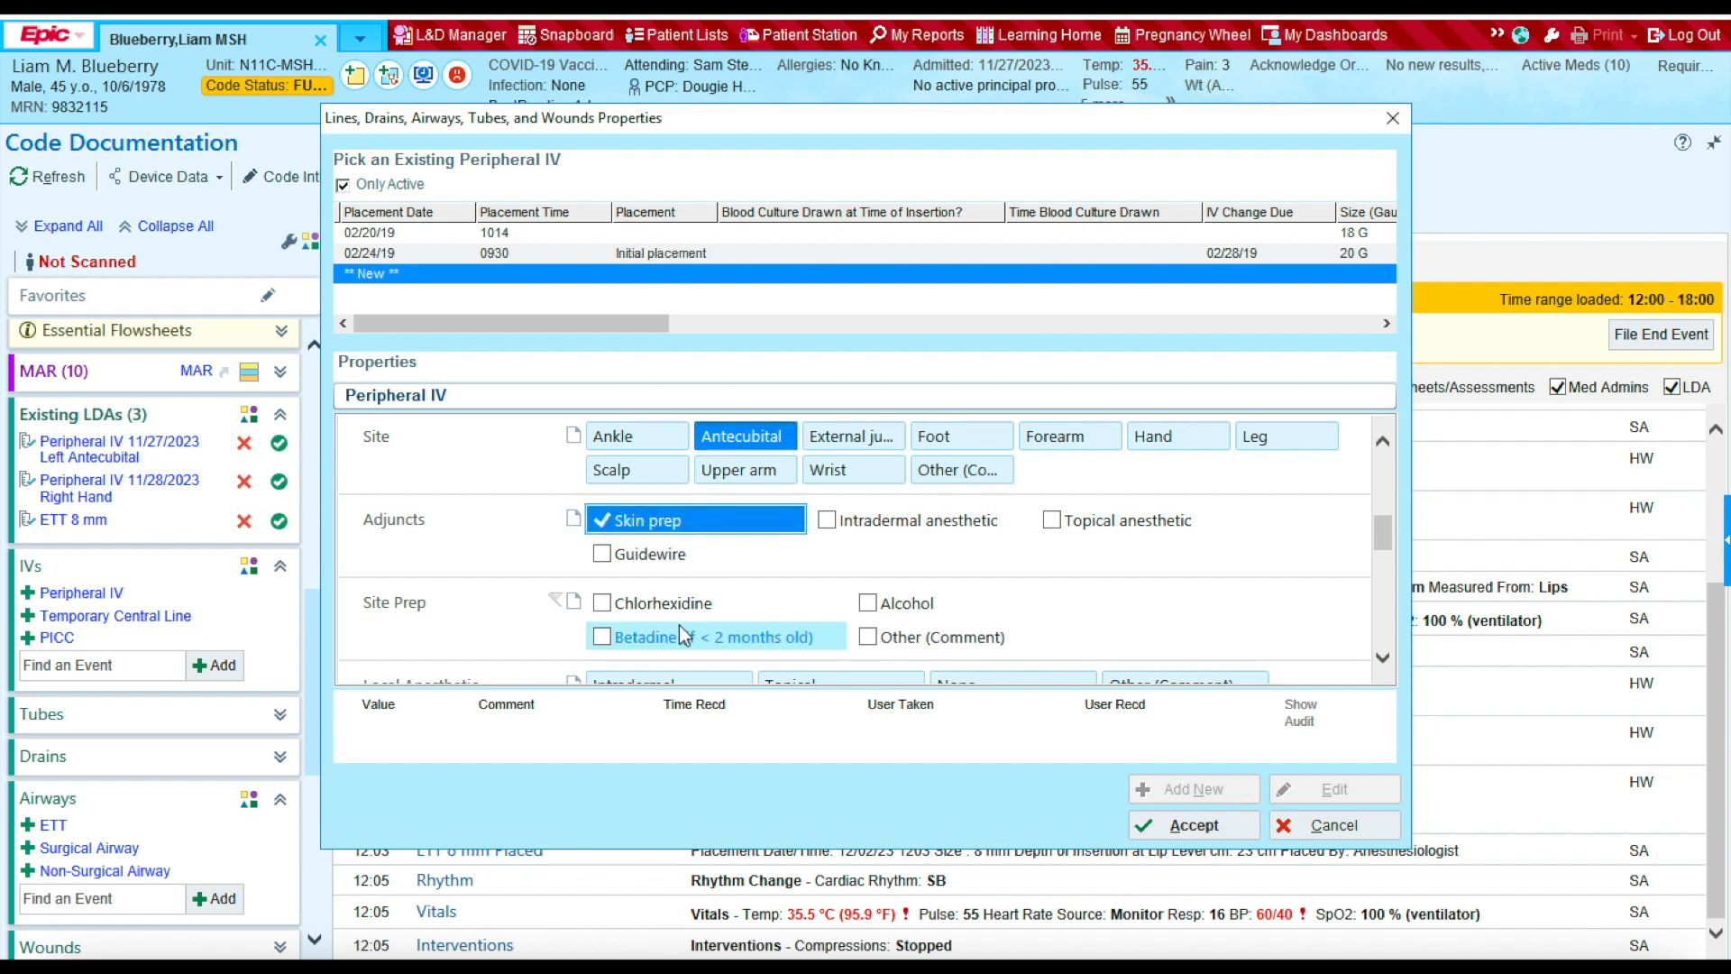
click(603, 604)
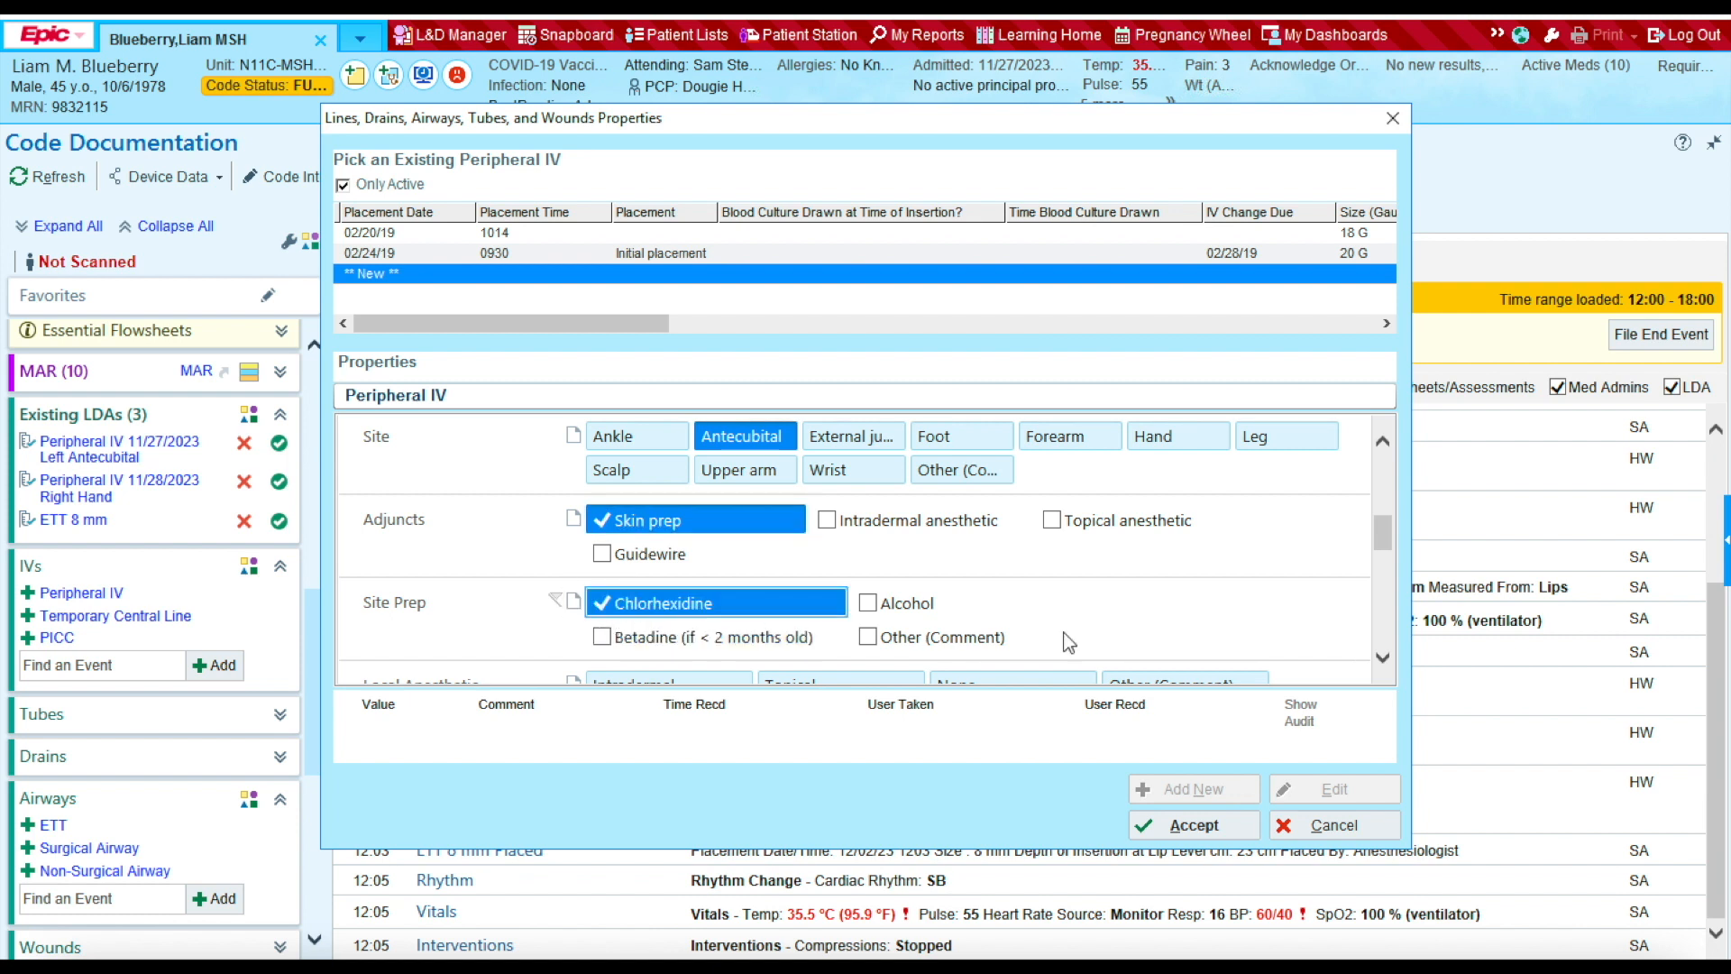
click(870, 604)
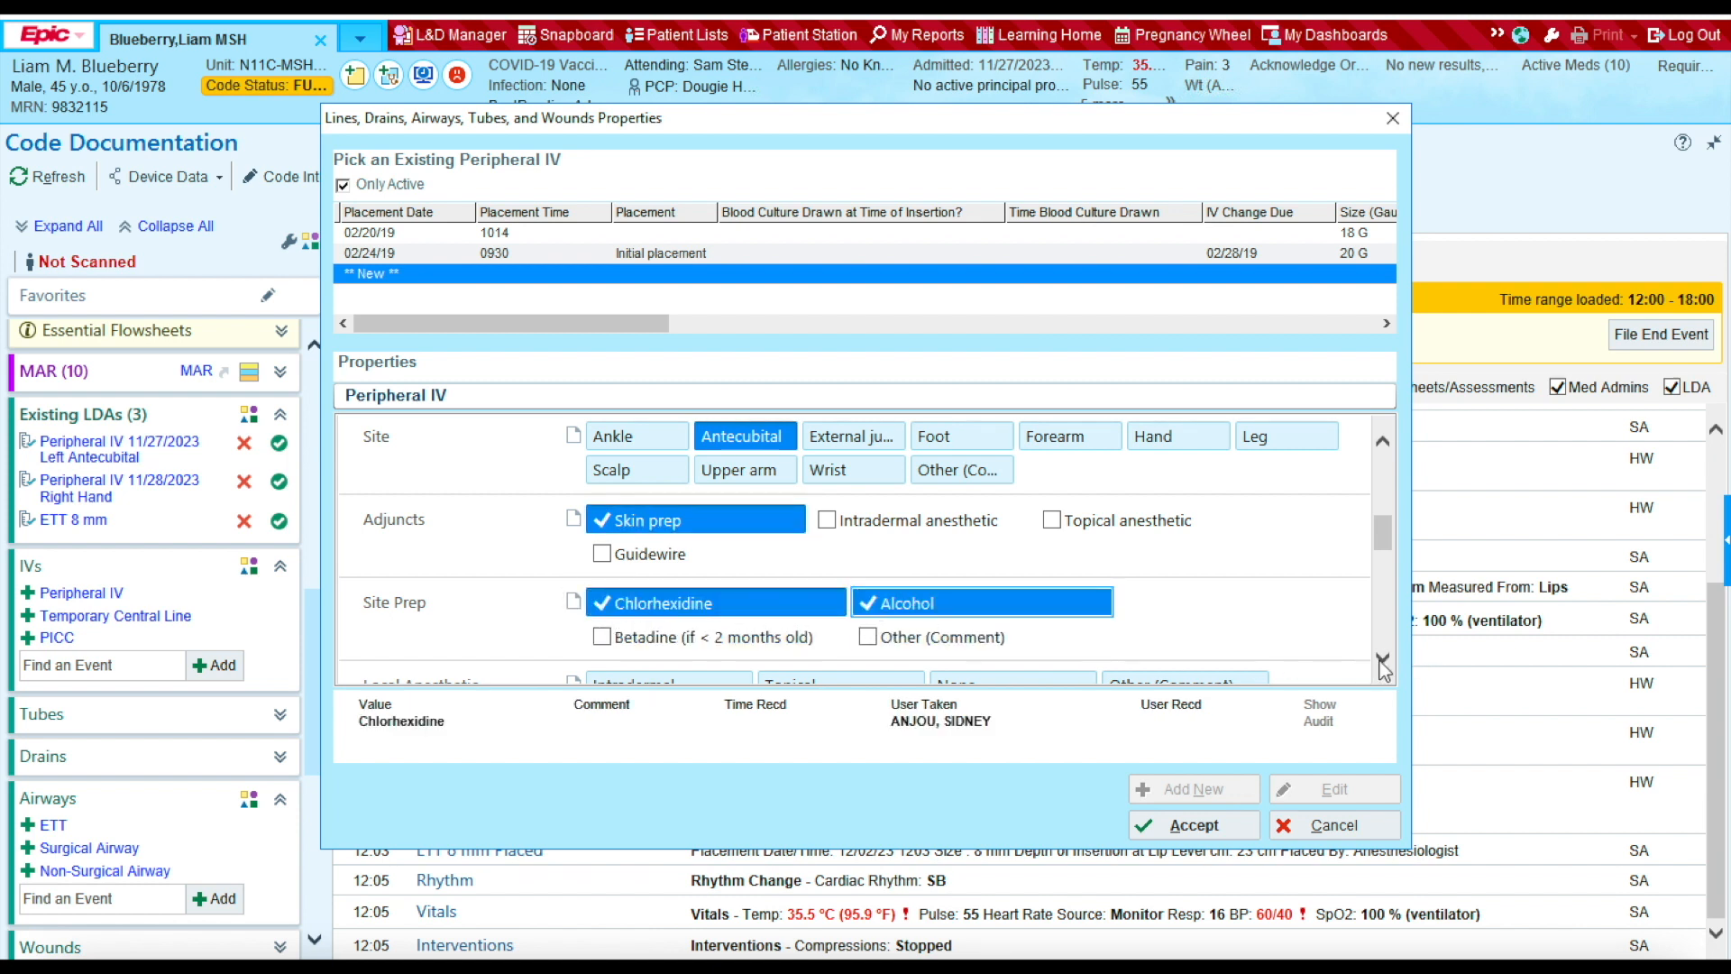
scroll(1383, 669, down, 5)
Step: Enter the inserting nurse, one insertion attempt, and accept the IV placement
click(611, 498)
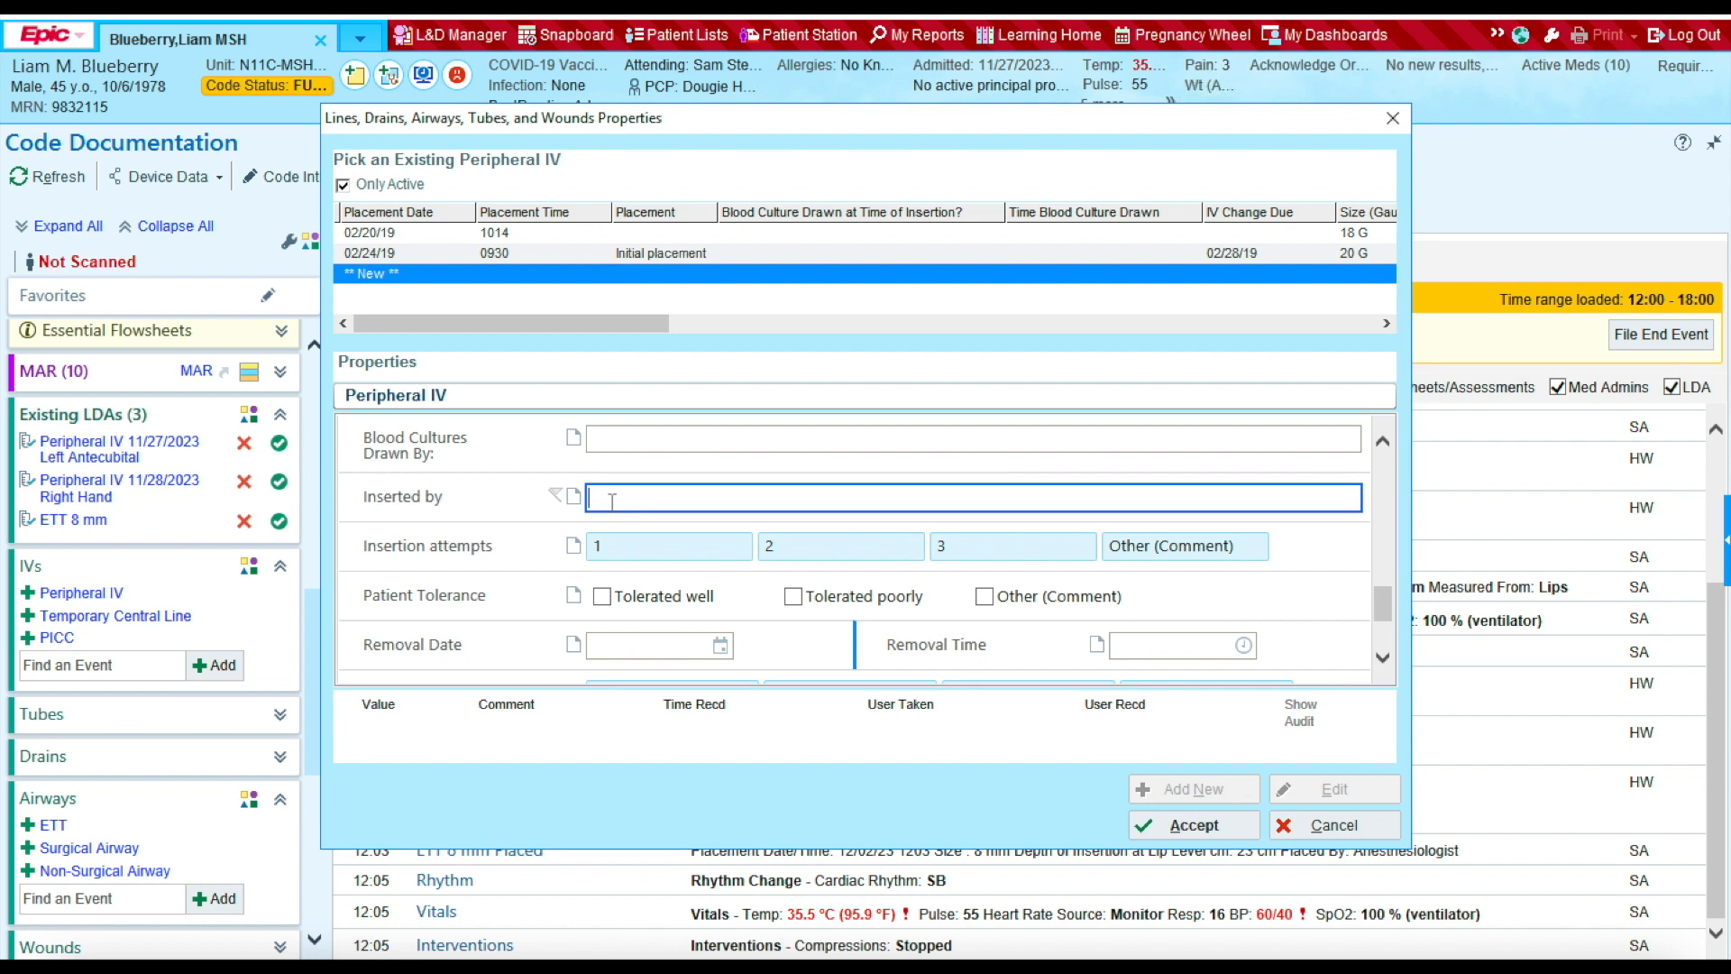
click(668, 547)
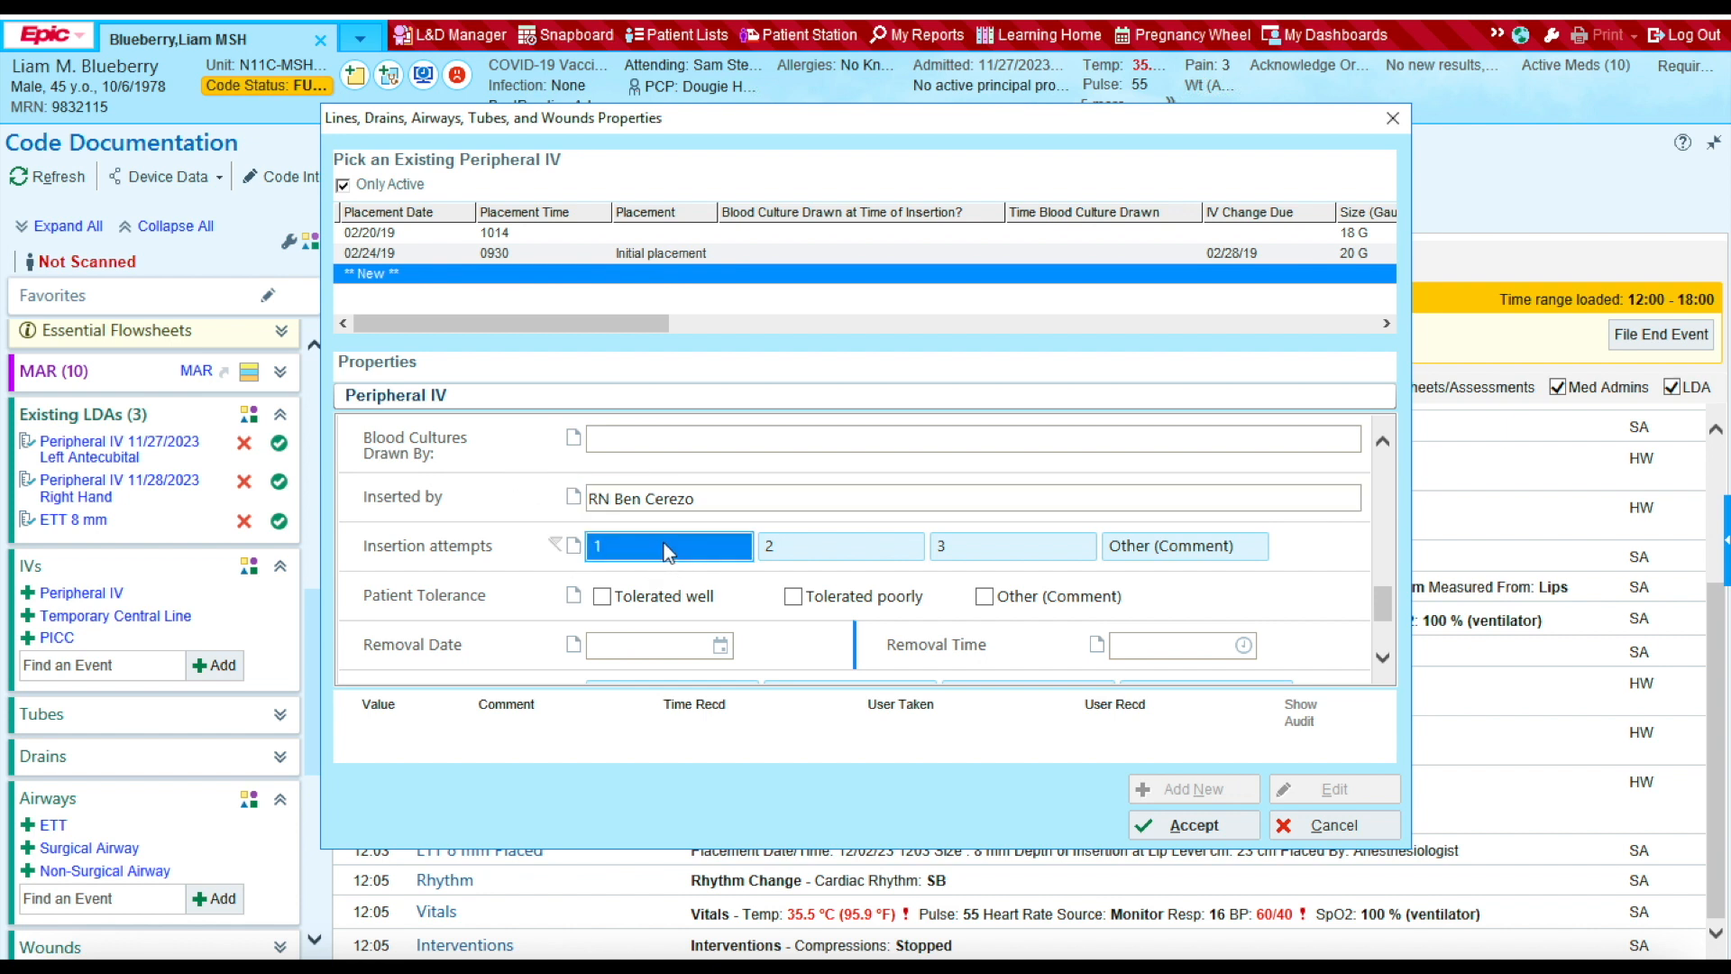
scroll(855, 586, down, 2)
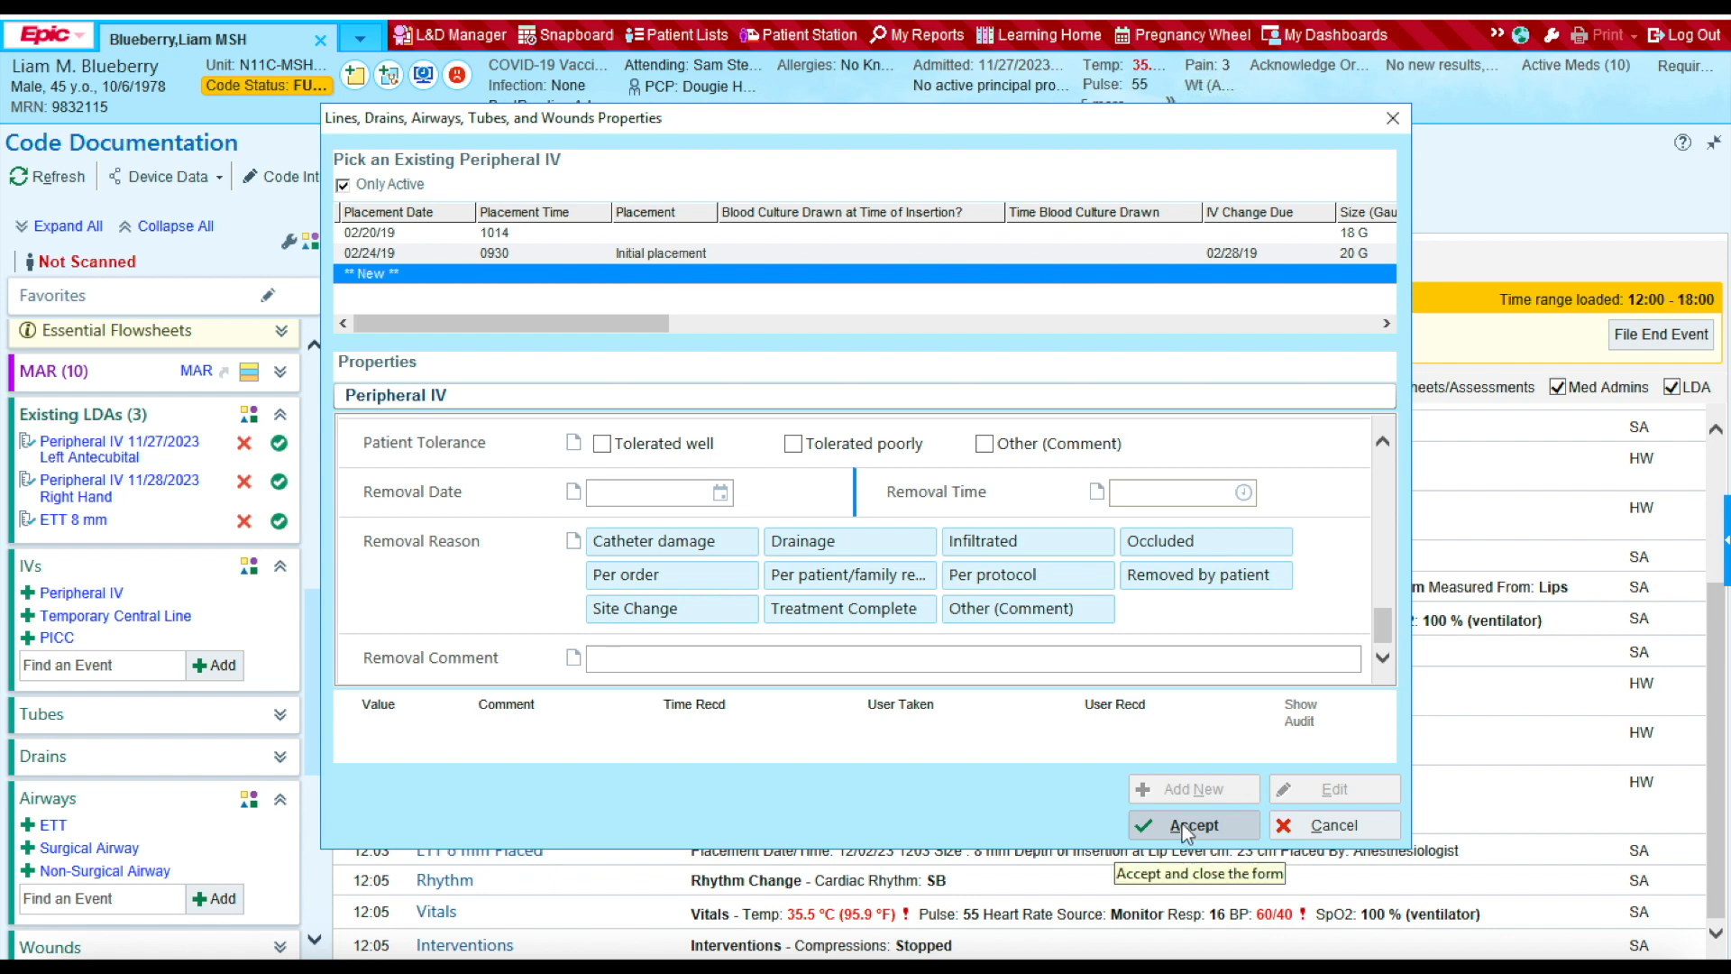
click(1182, 824)
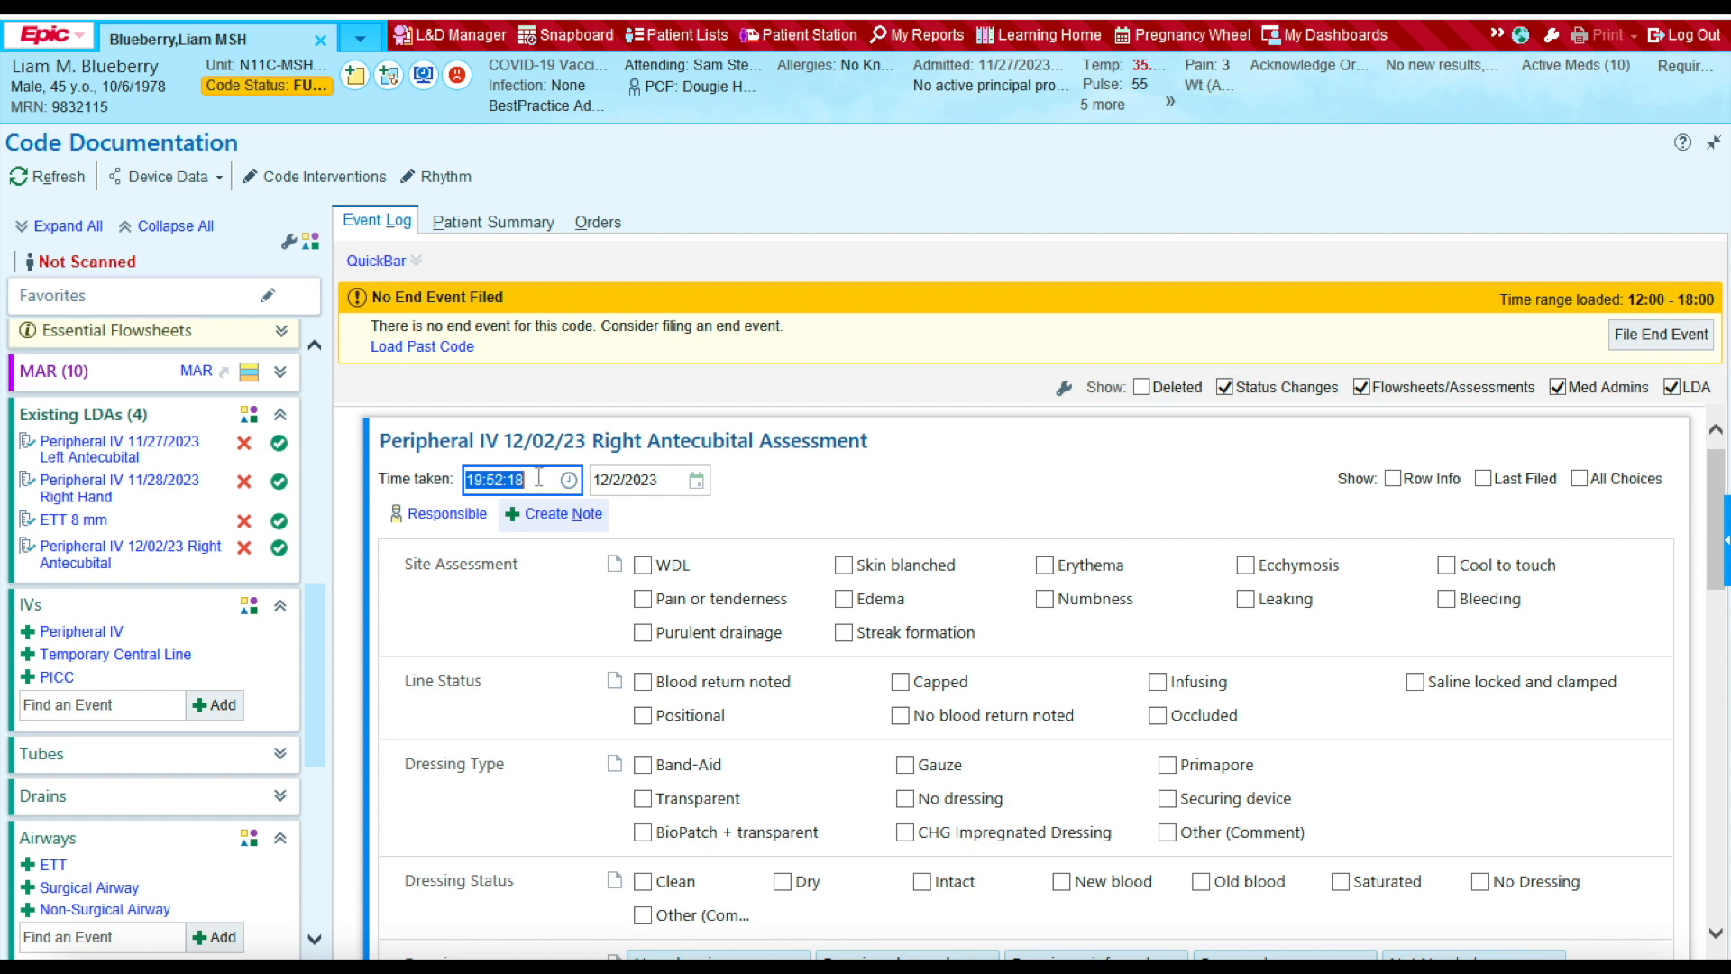
Step: Set the IV assessment time to 1200 with WDL site, blood return, capped and infusing
key(BackSpace)
text(1200)
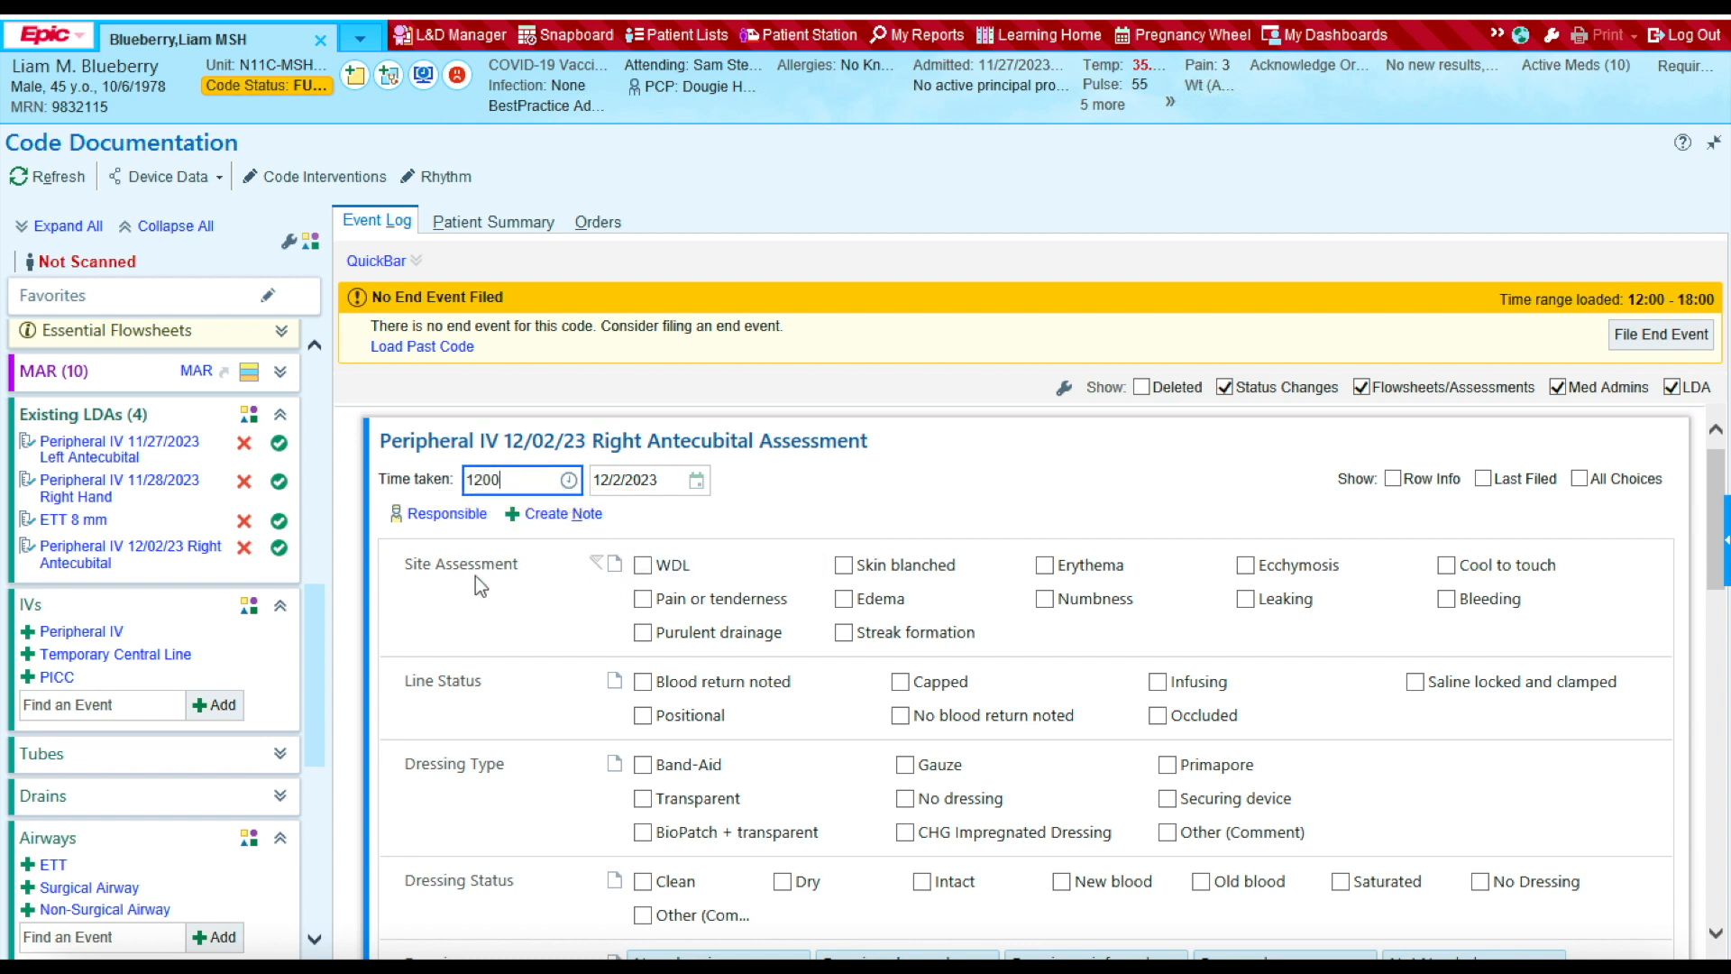
click(642, 568)
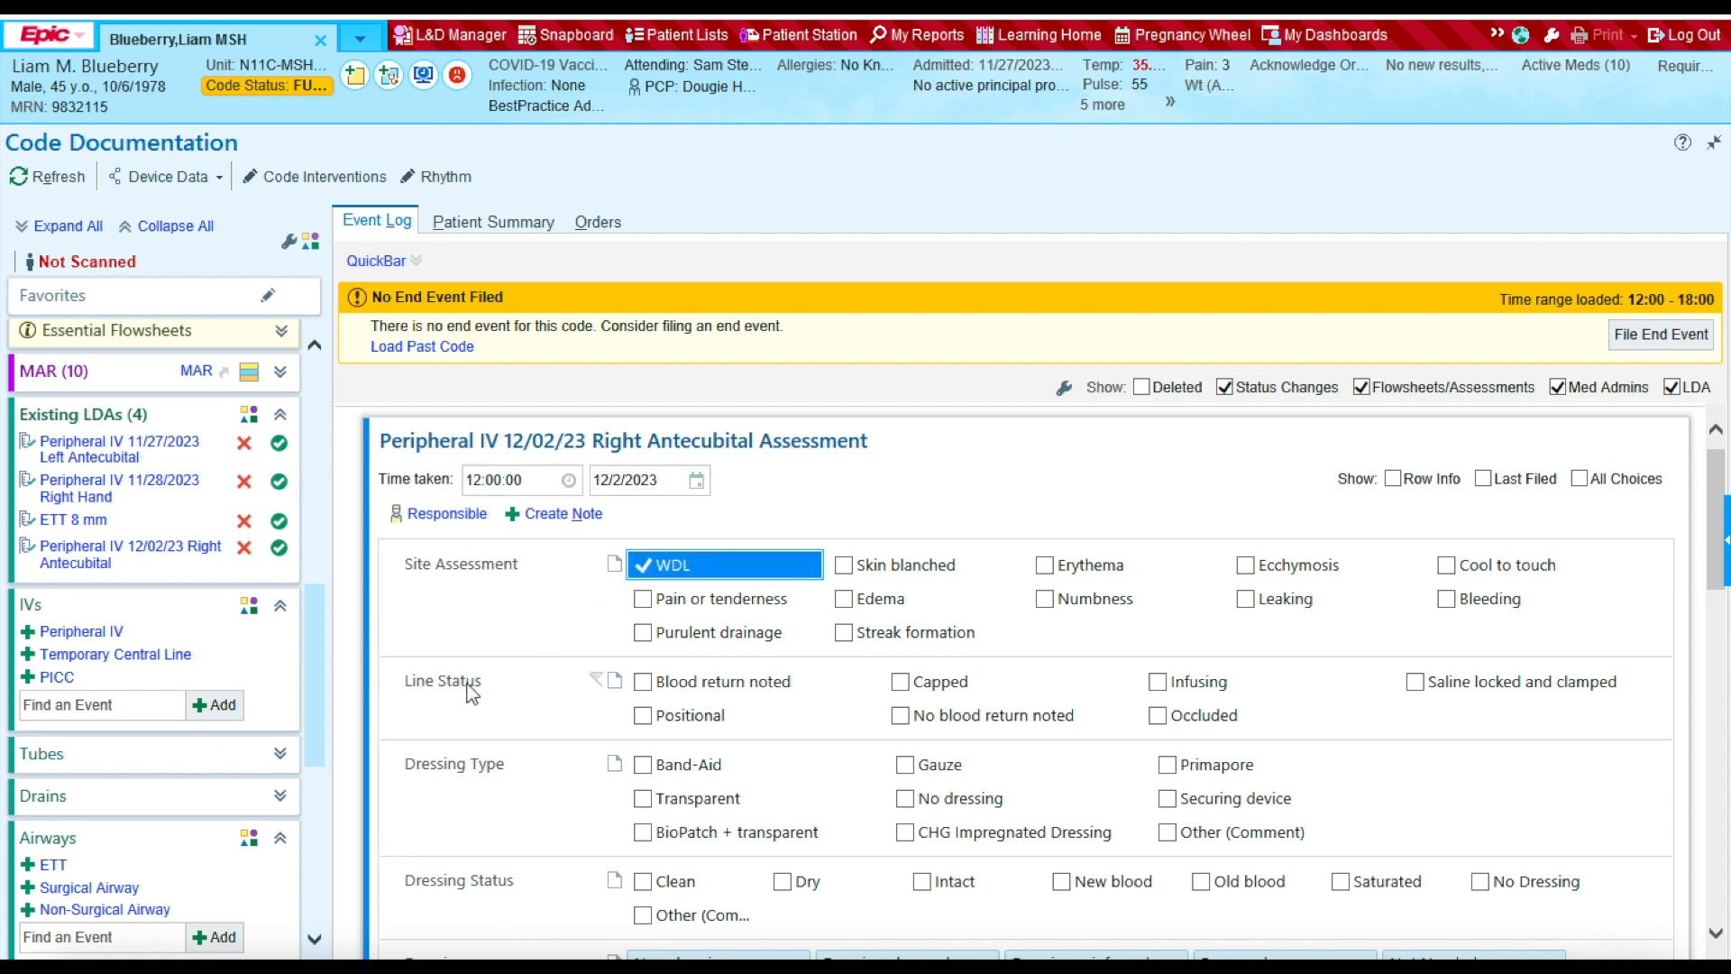
click(644, 683)
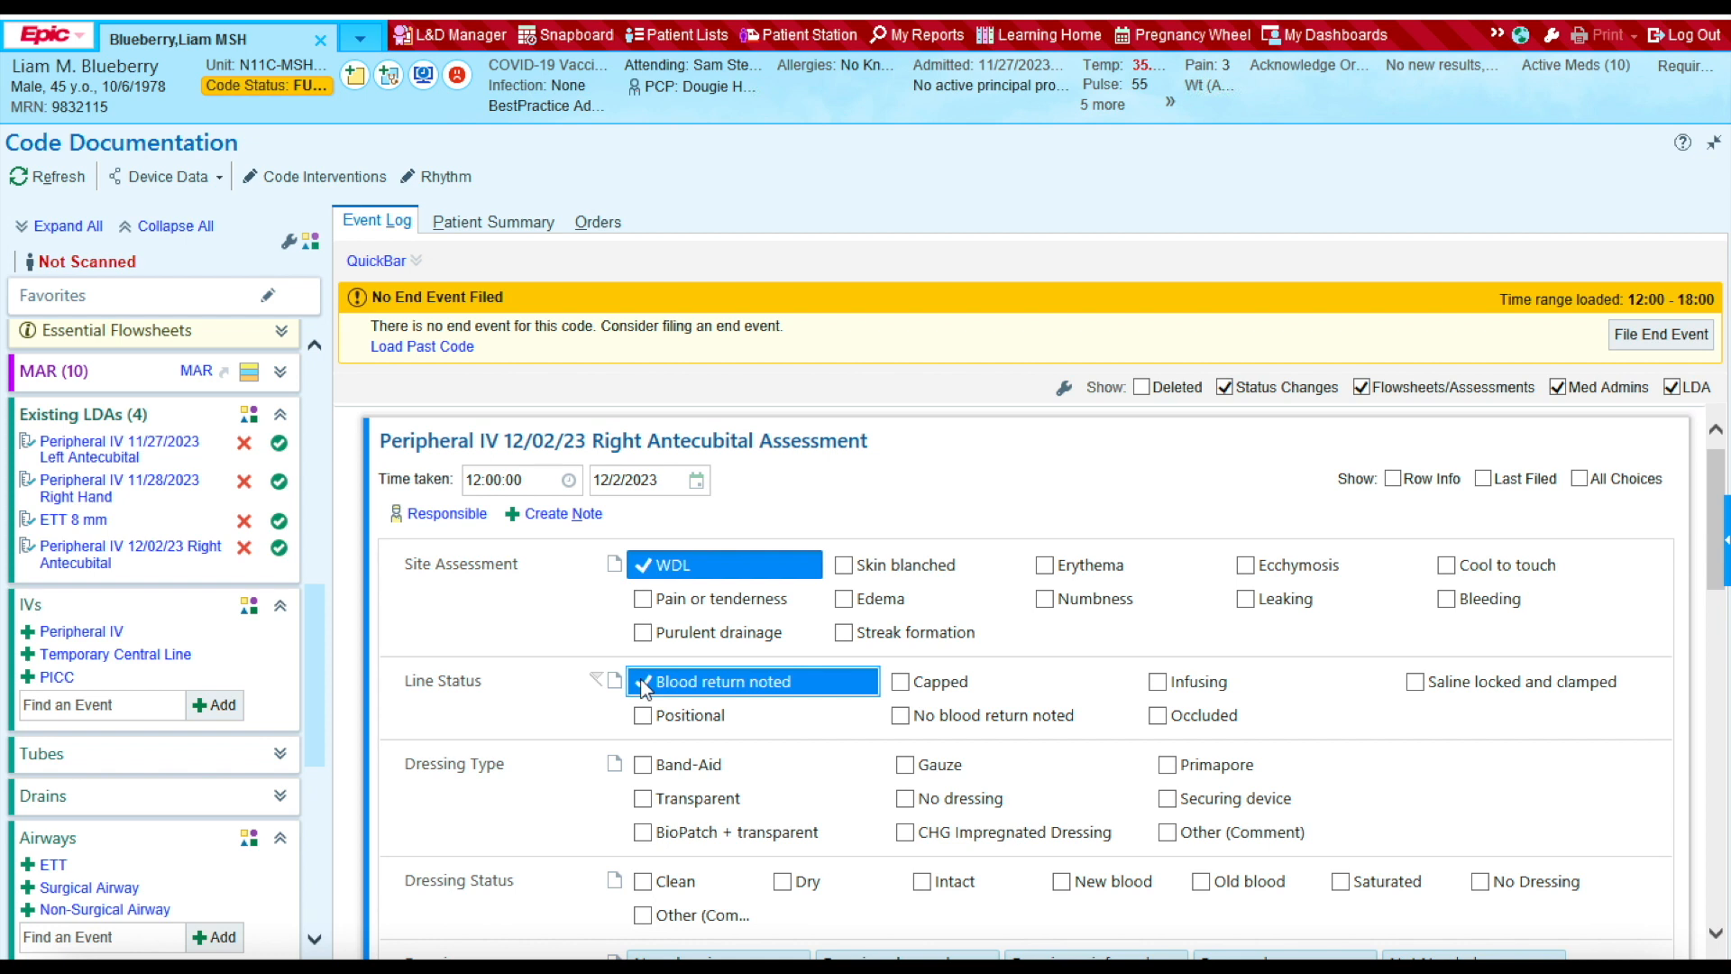
click(899, 682)
click(1158, 682)
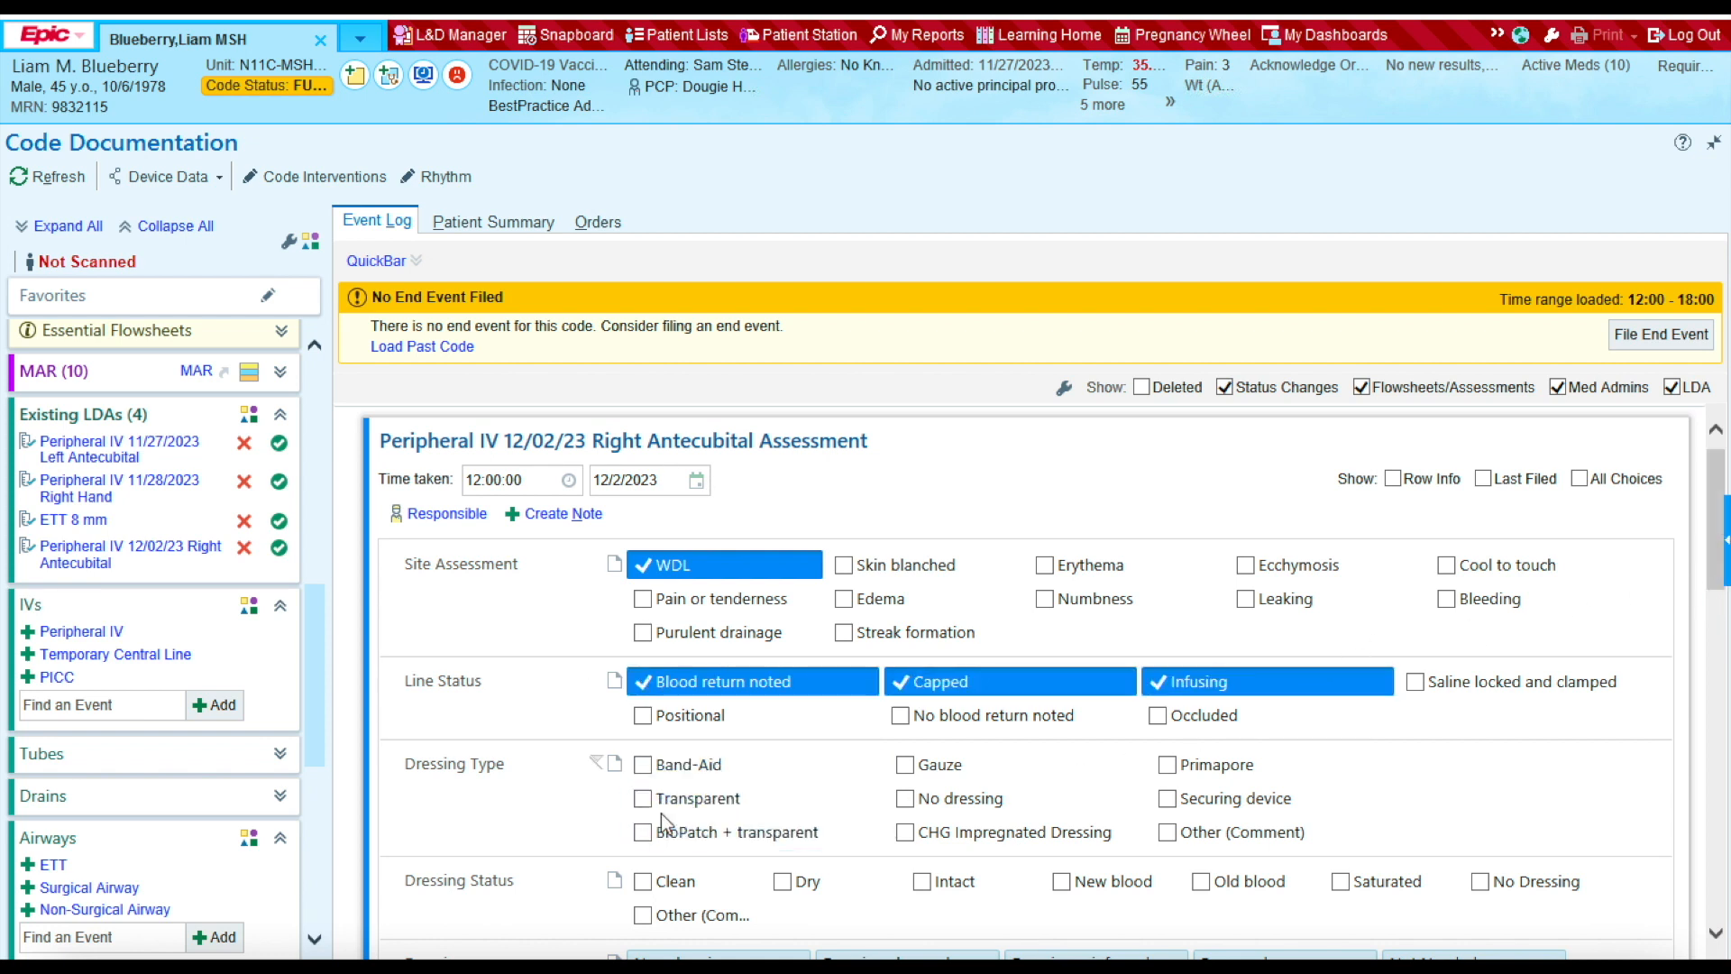
Step: Record a transparent IV dressing that is clean, dry and intact
click(642, 801)
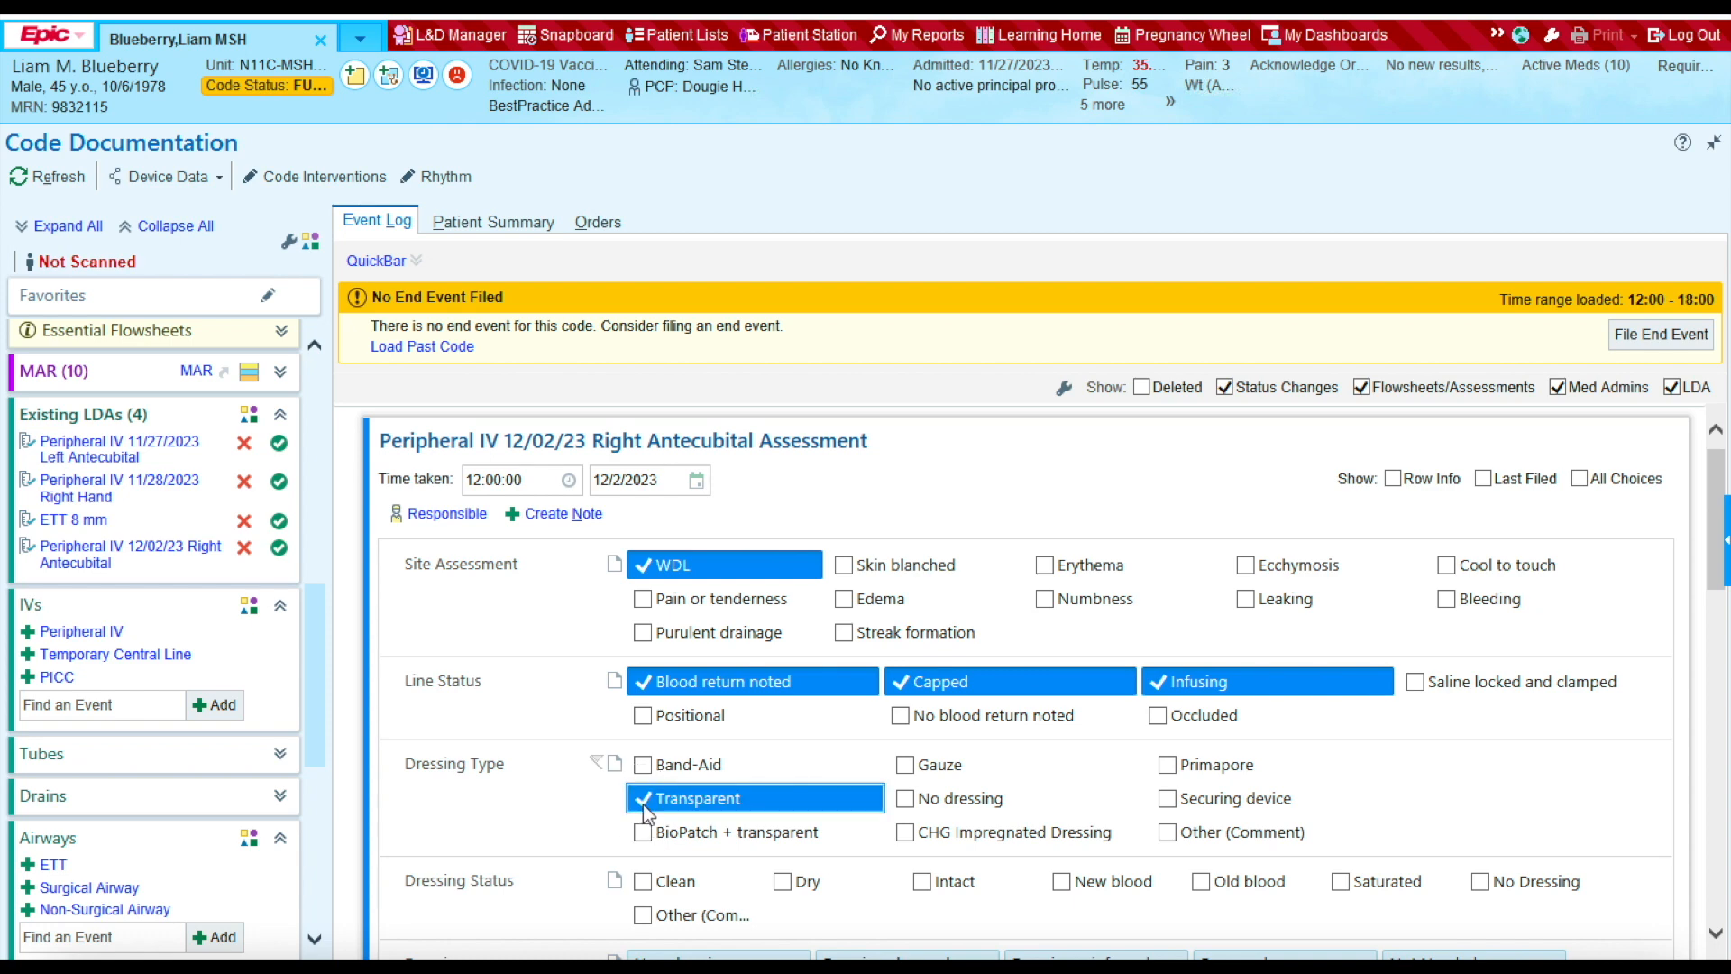
scroll(794, 830, down, 3)
click(644, 744)
click(793, 745)
click(923, 742)
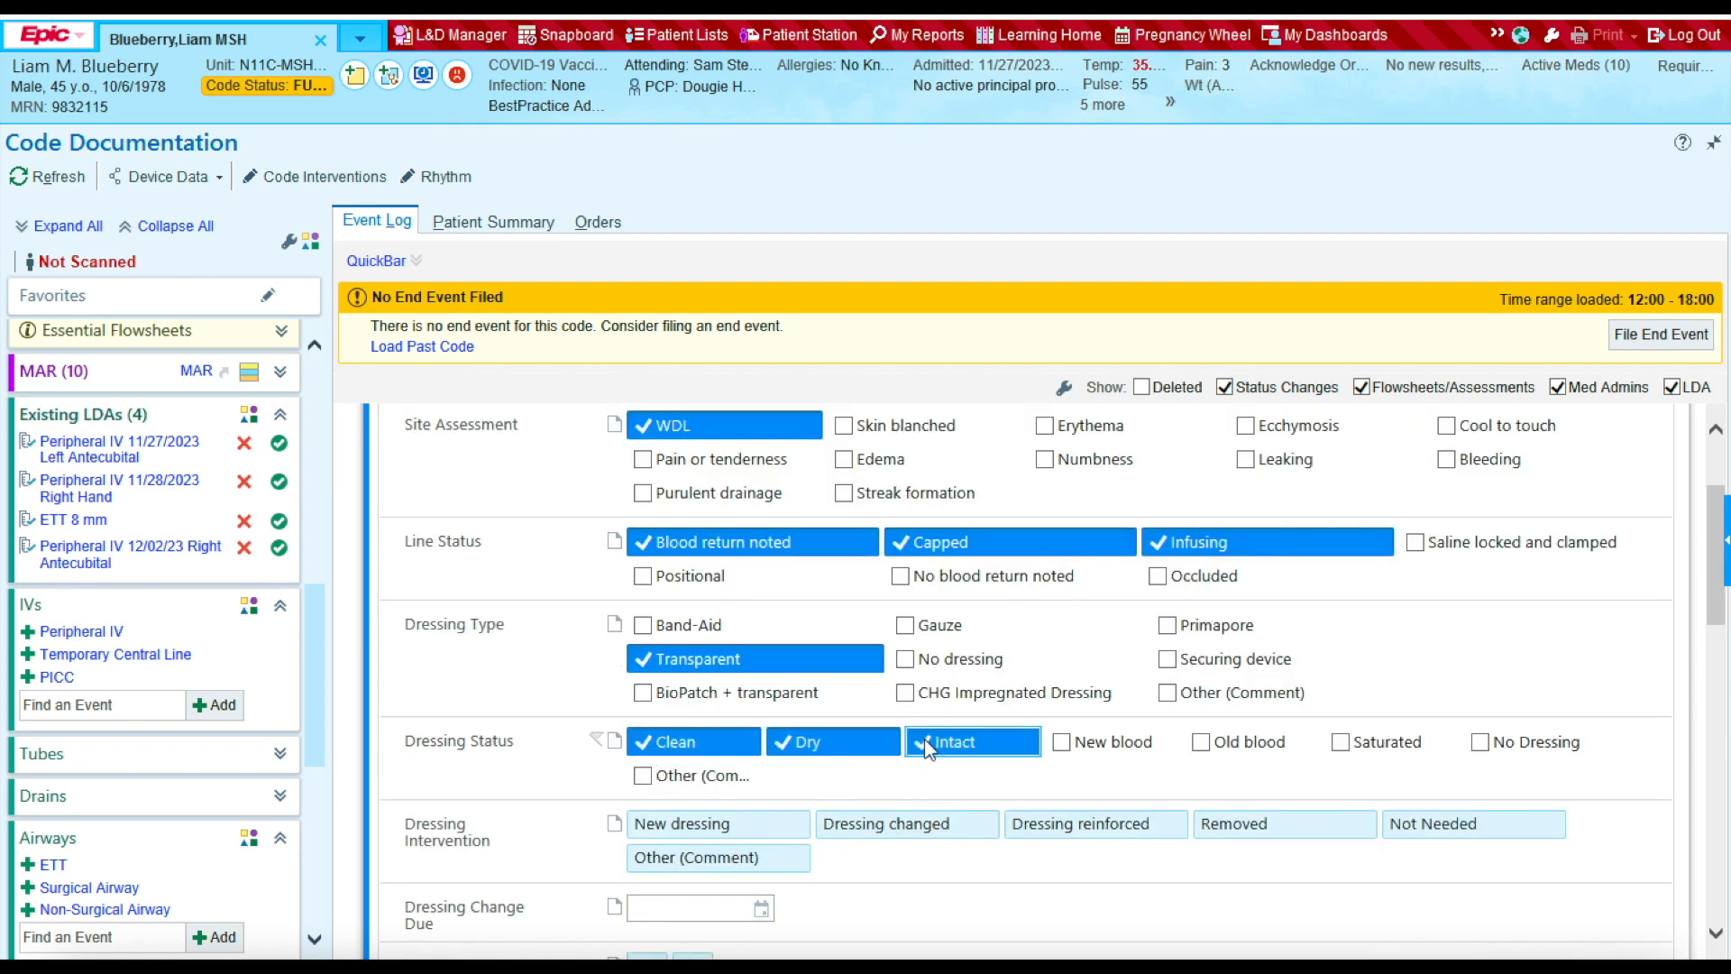
Step: Set the dressing change due to T+4 and file the IV assessment to the event log
scroll(604, 838, down, 4)
click(660, 700)
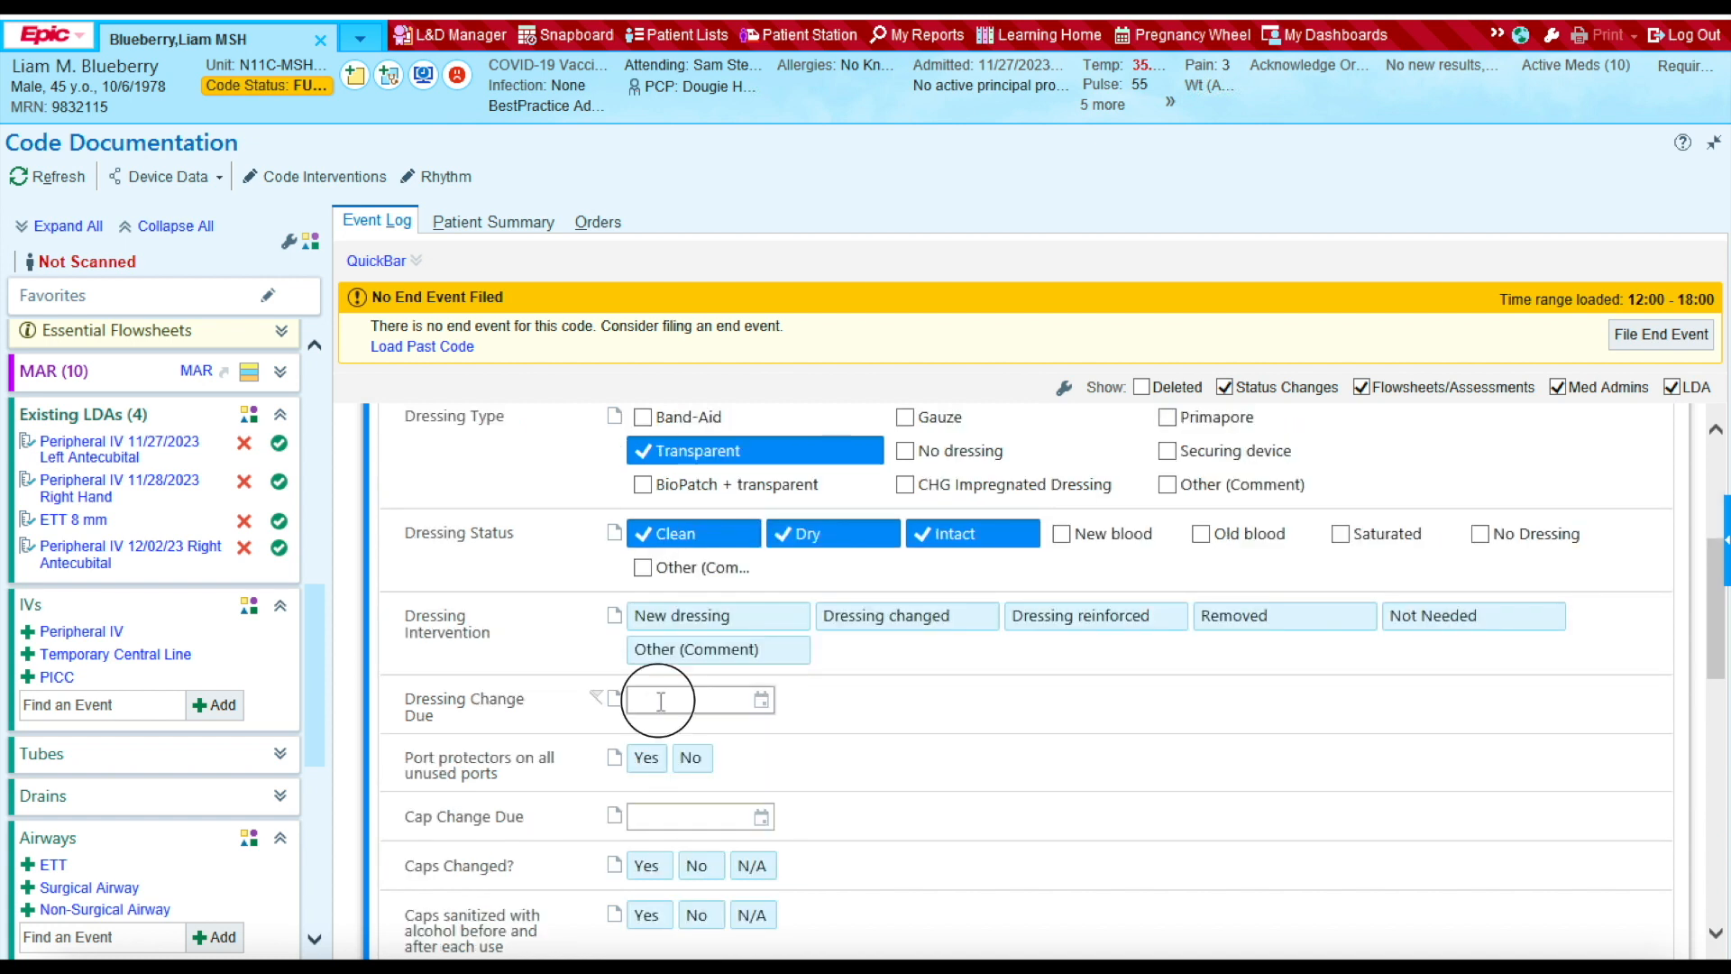
text(T)
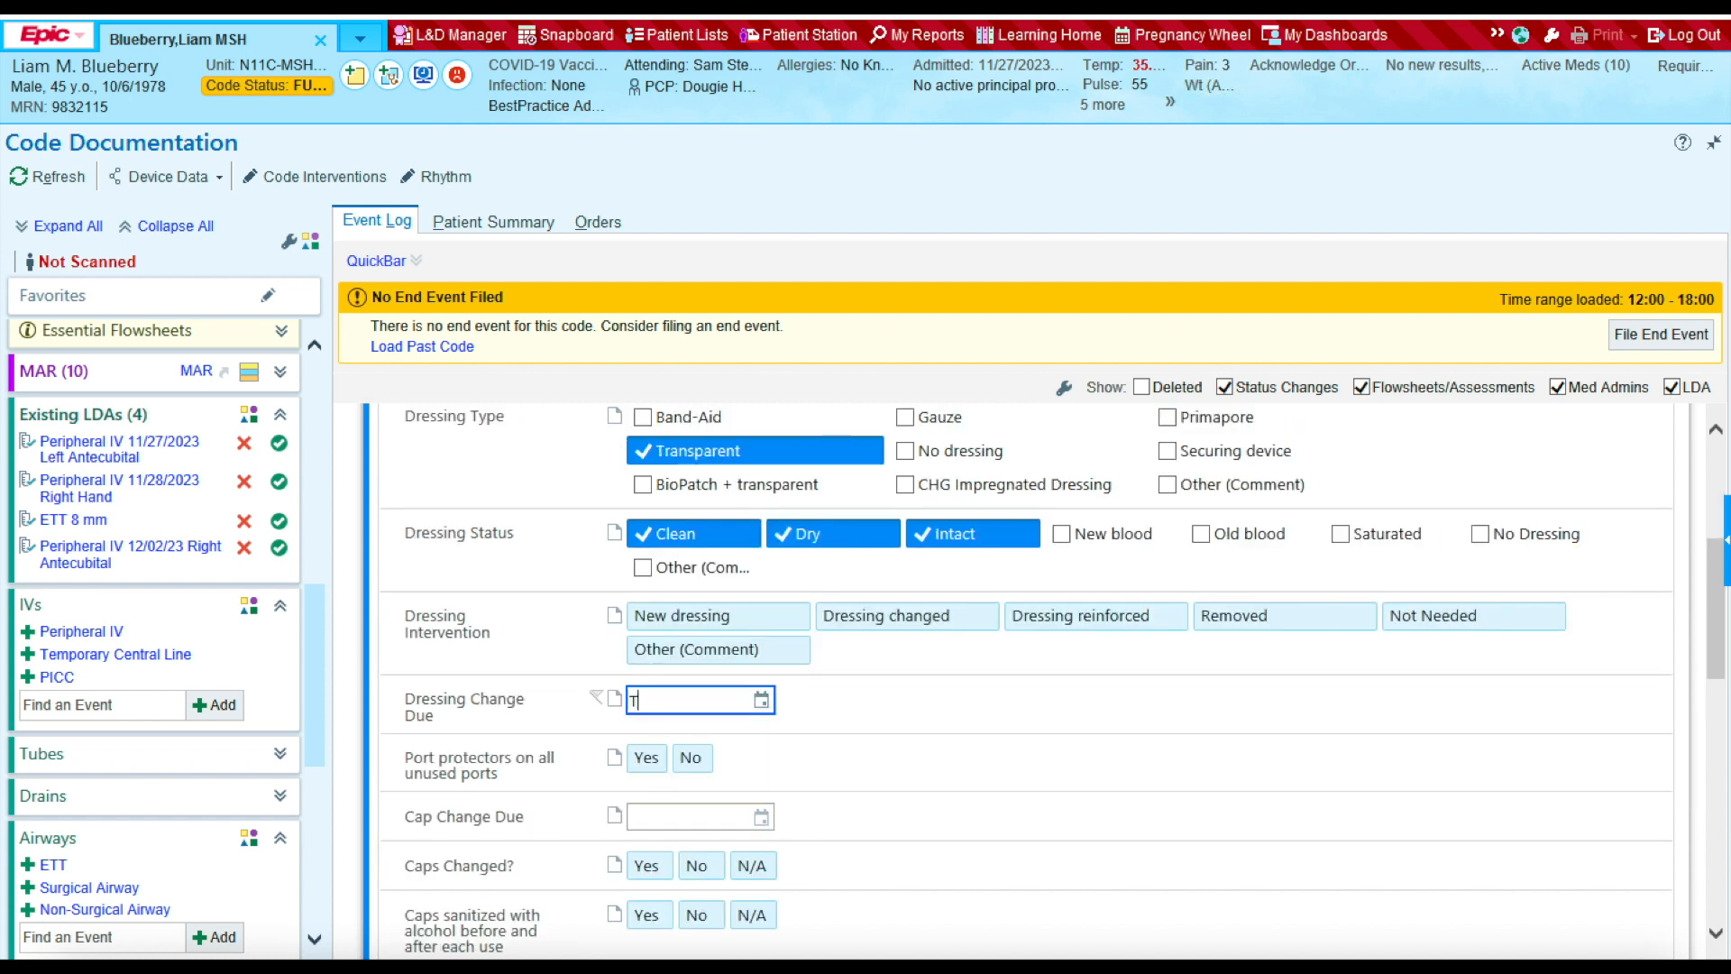
text(+4)
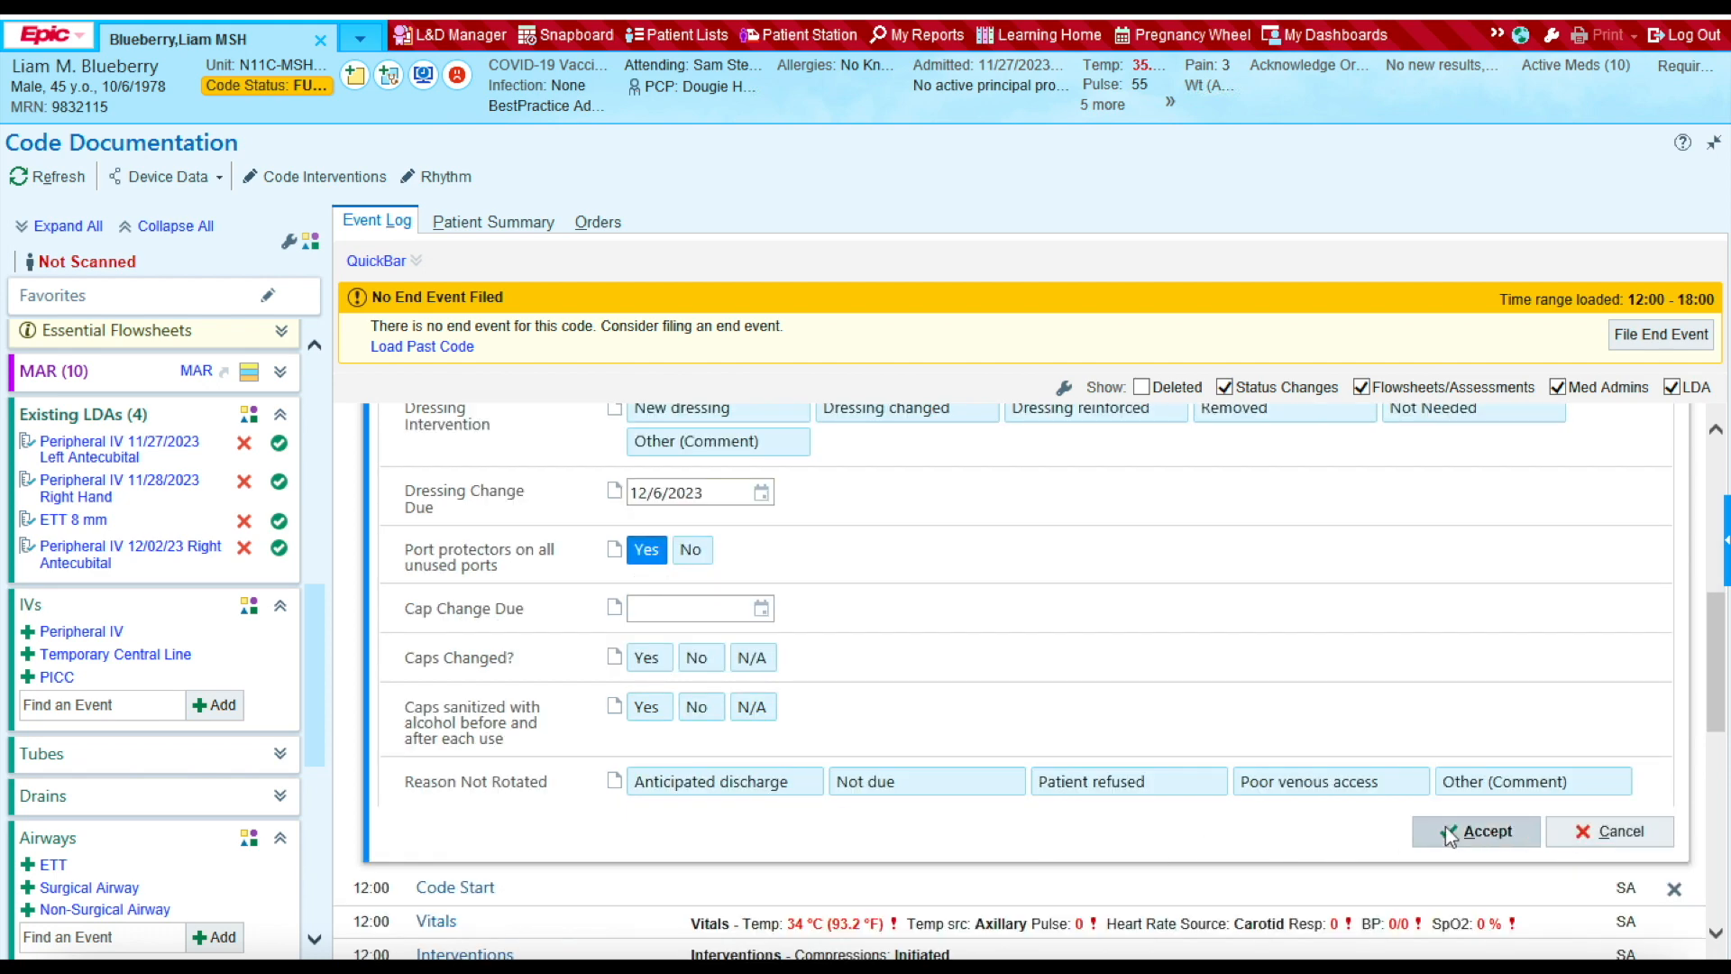
click(1476, 831)
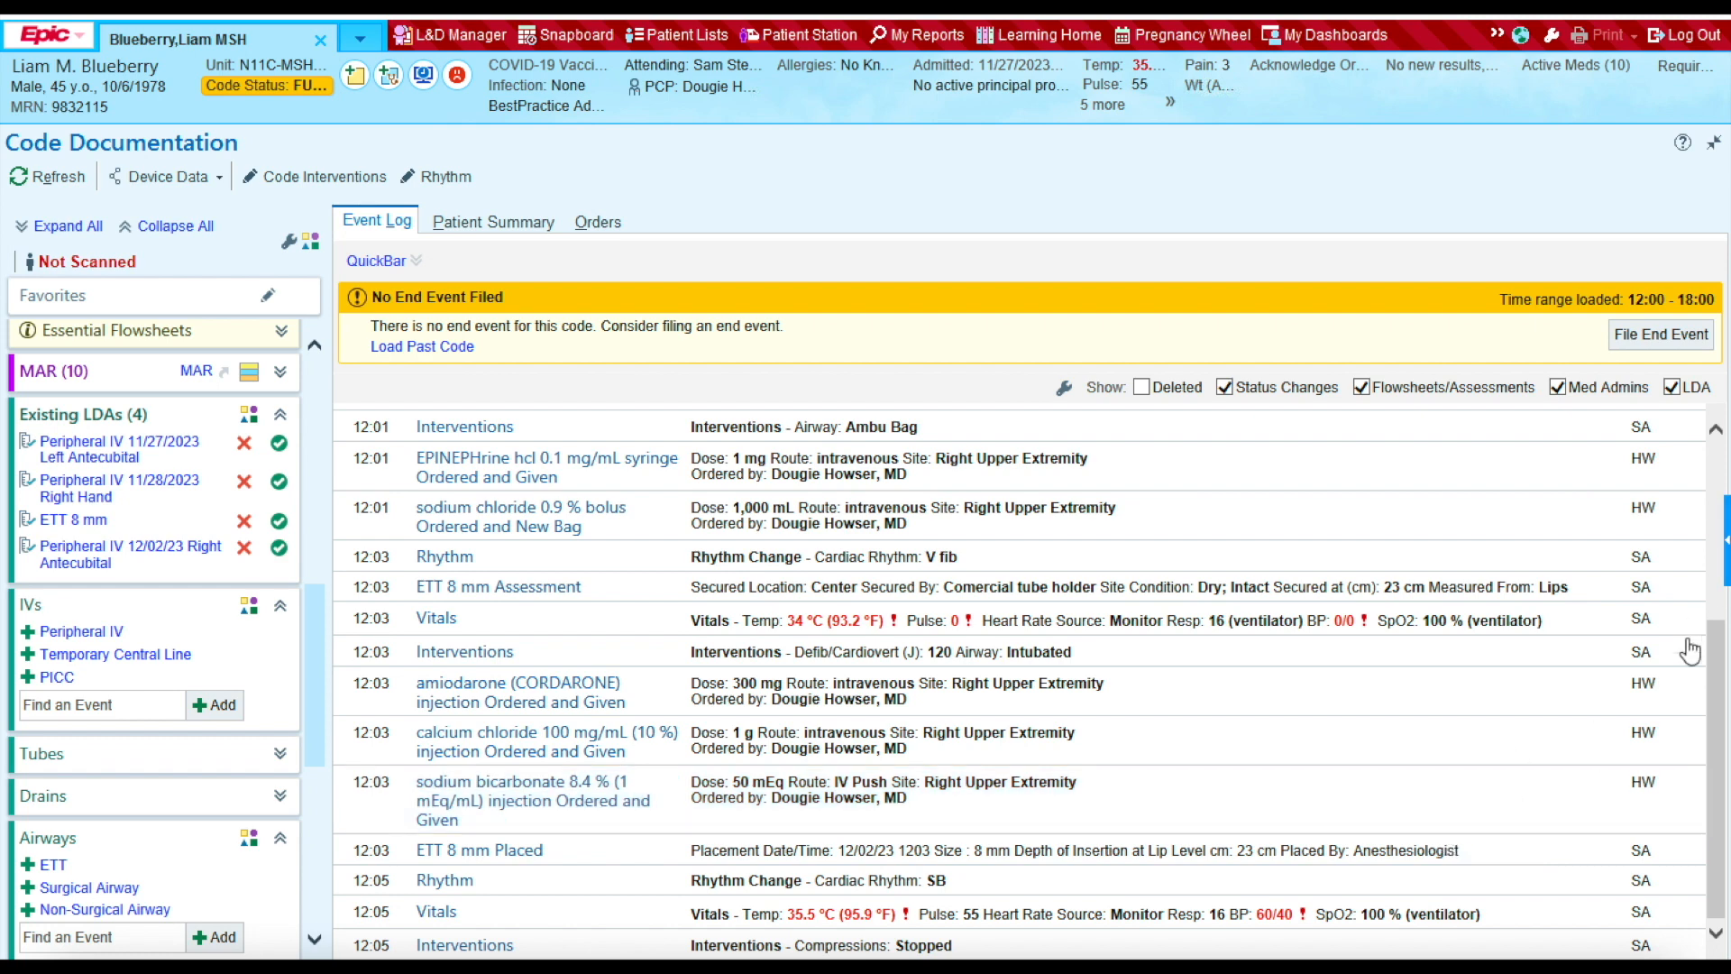
drag(1717, 644, 1708, 301)
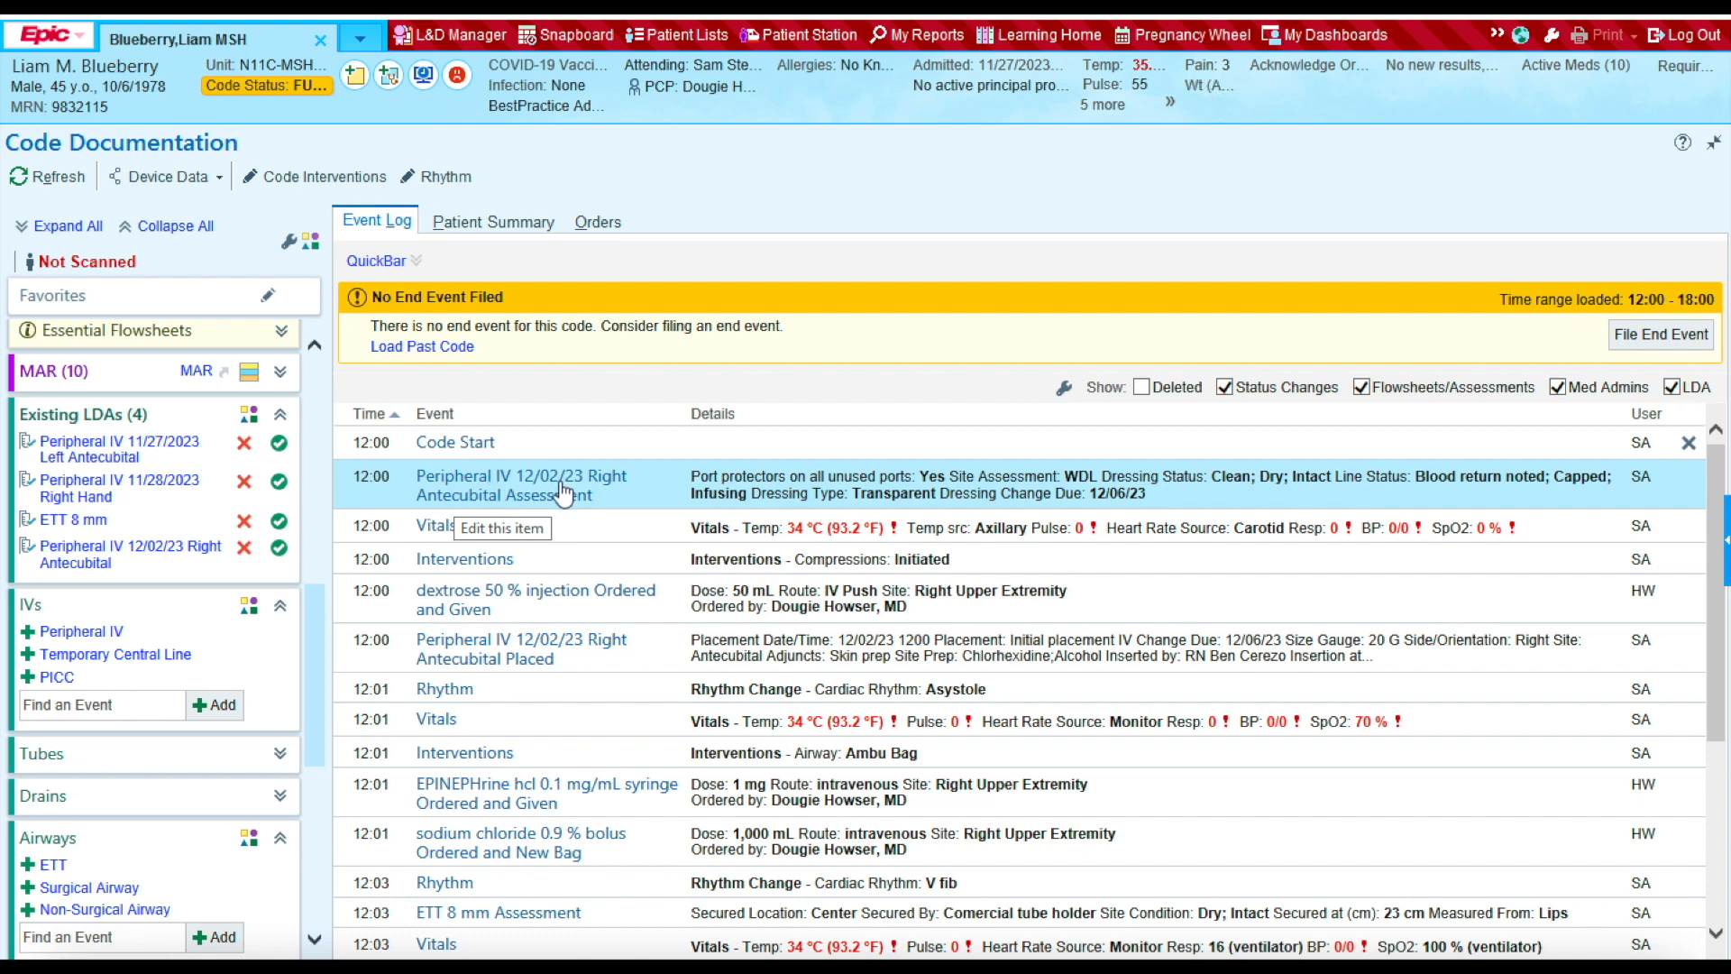
scroll(561, 494, down, 3)
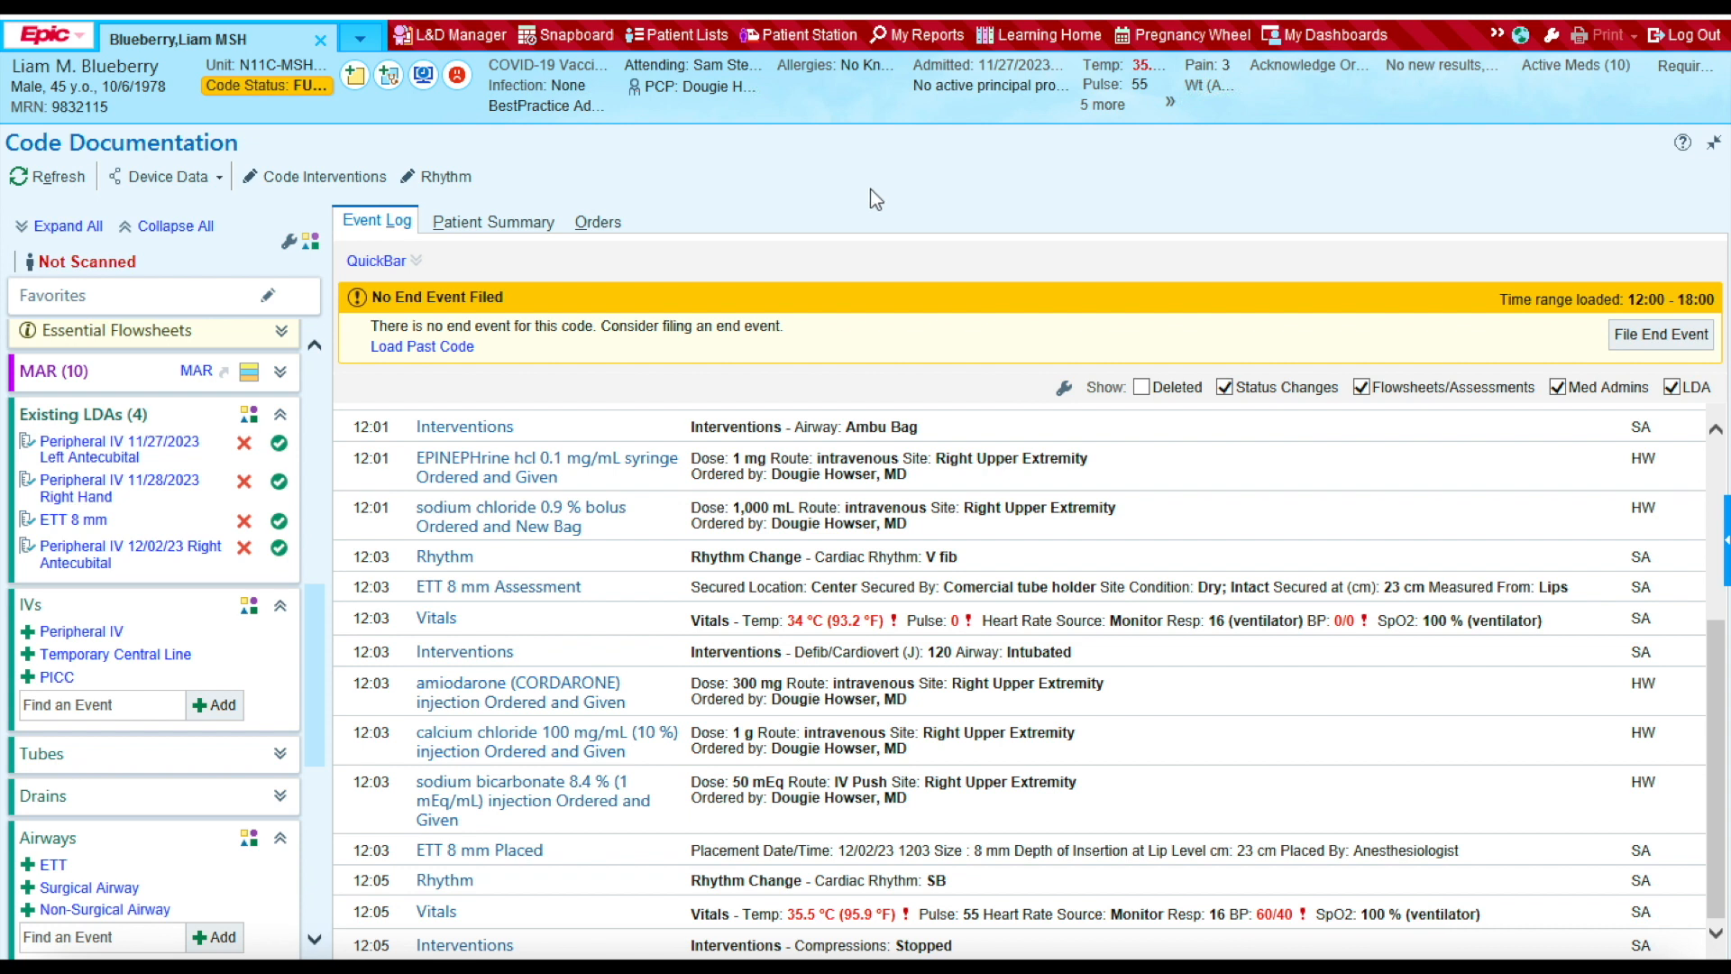
Step: Start a new urethral catheter under Drains, placed 12/2/2023 at 1206
click(103, 809)
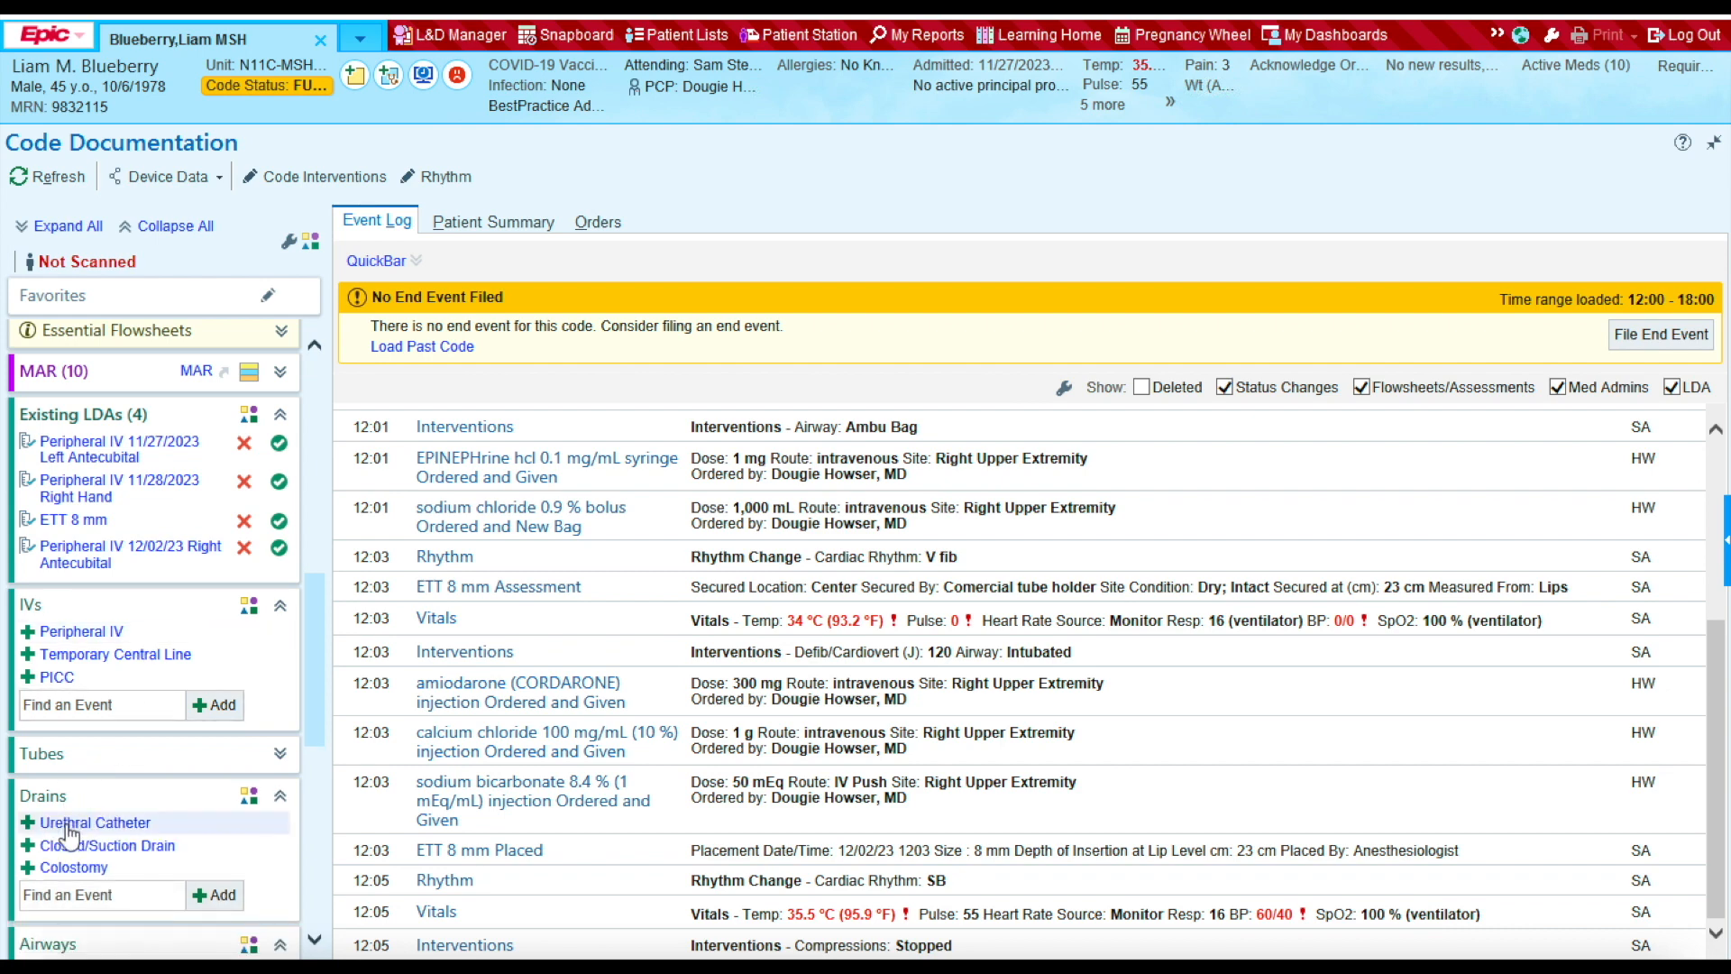
click(70, 832)
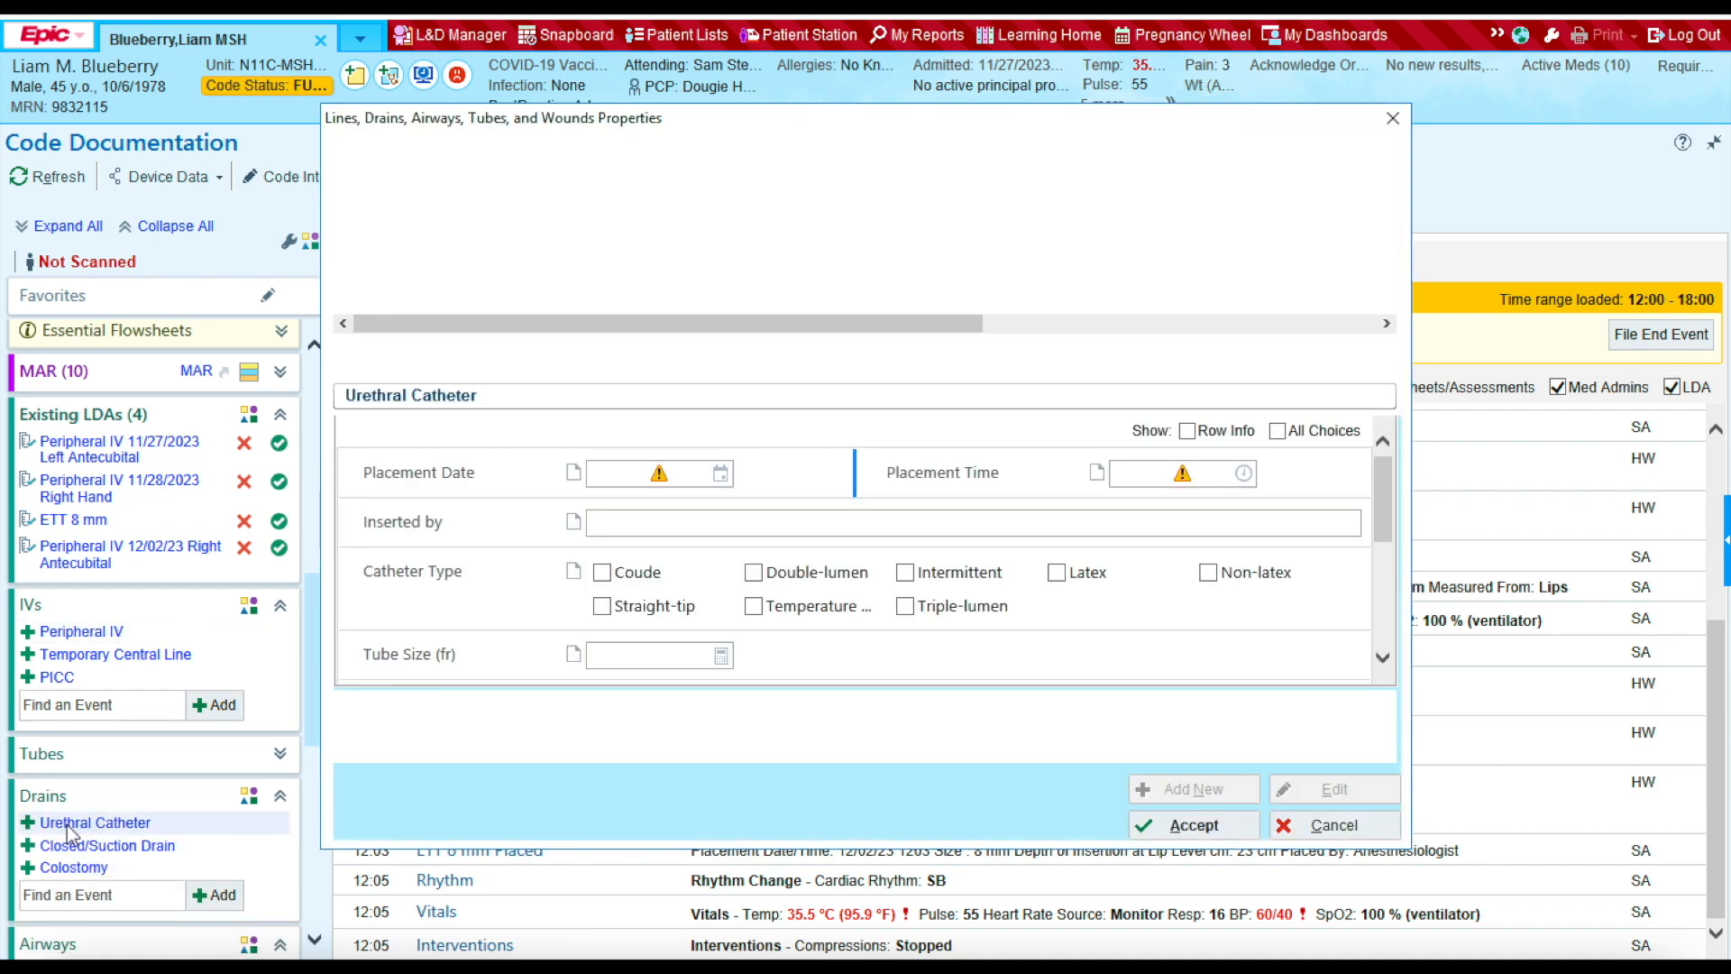
click(694, 485)
text(12)
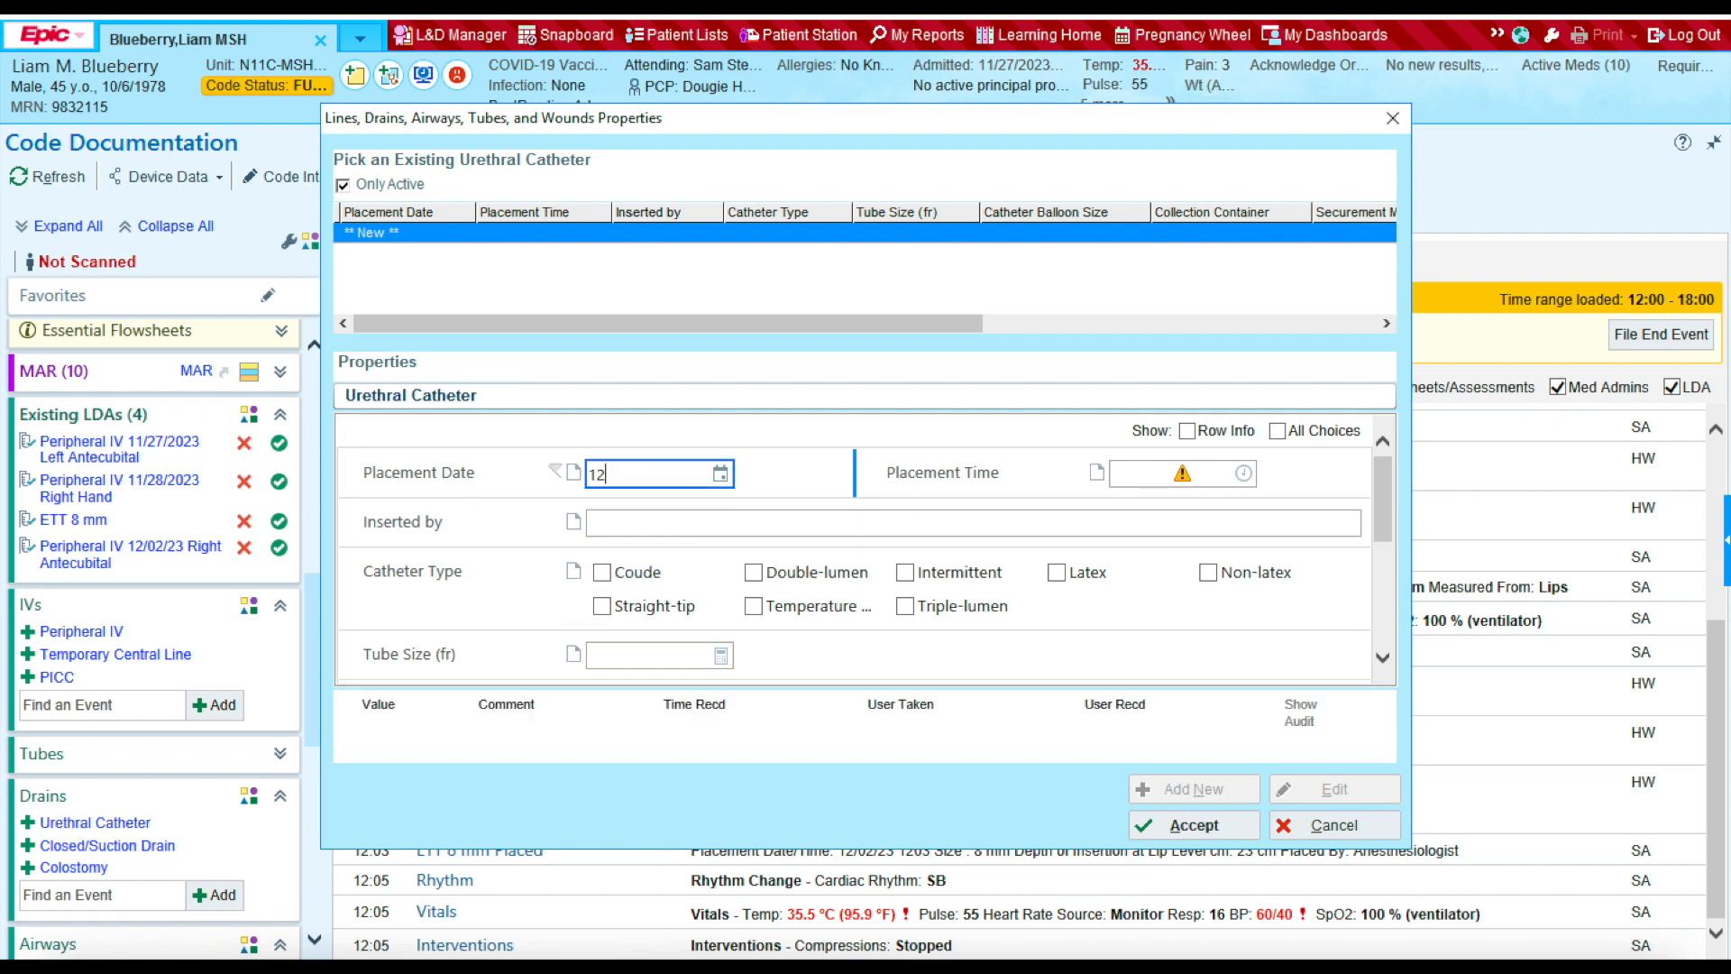
text(/2/2023)
click(1209, 472)
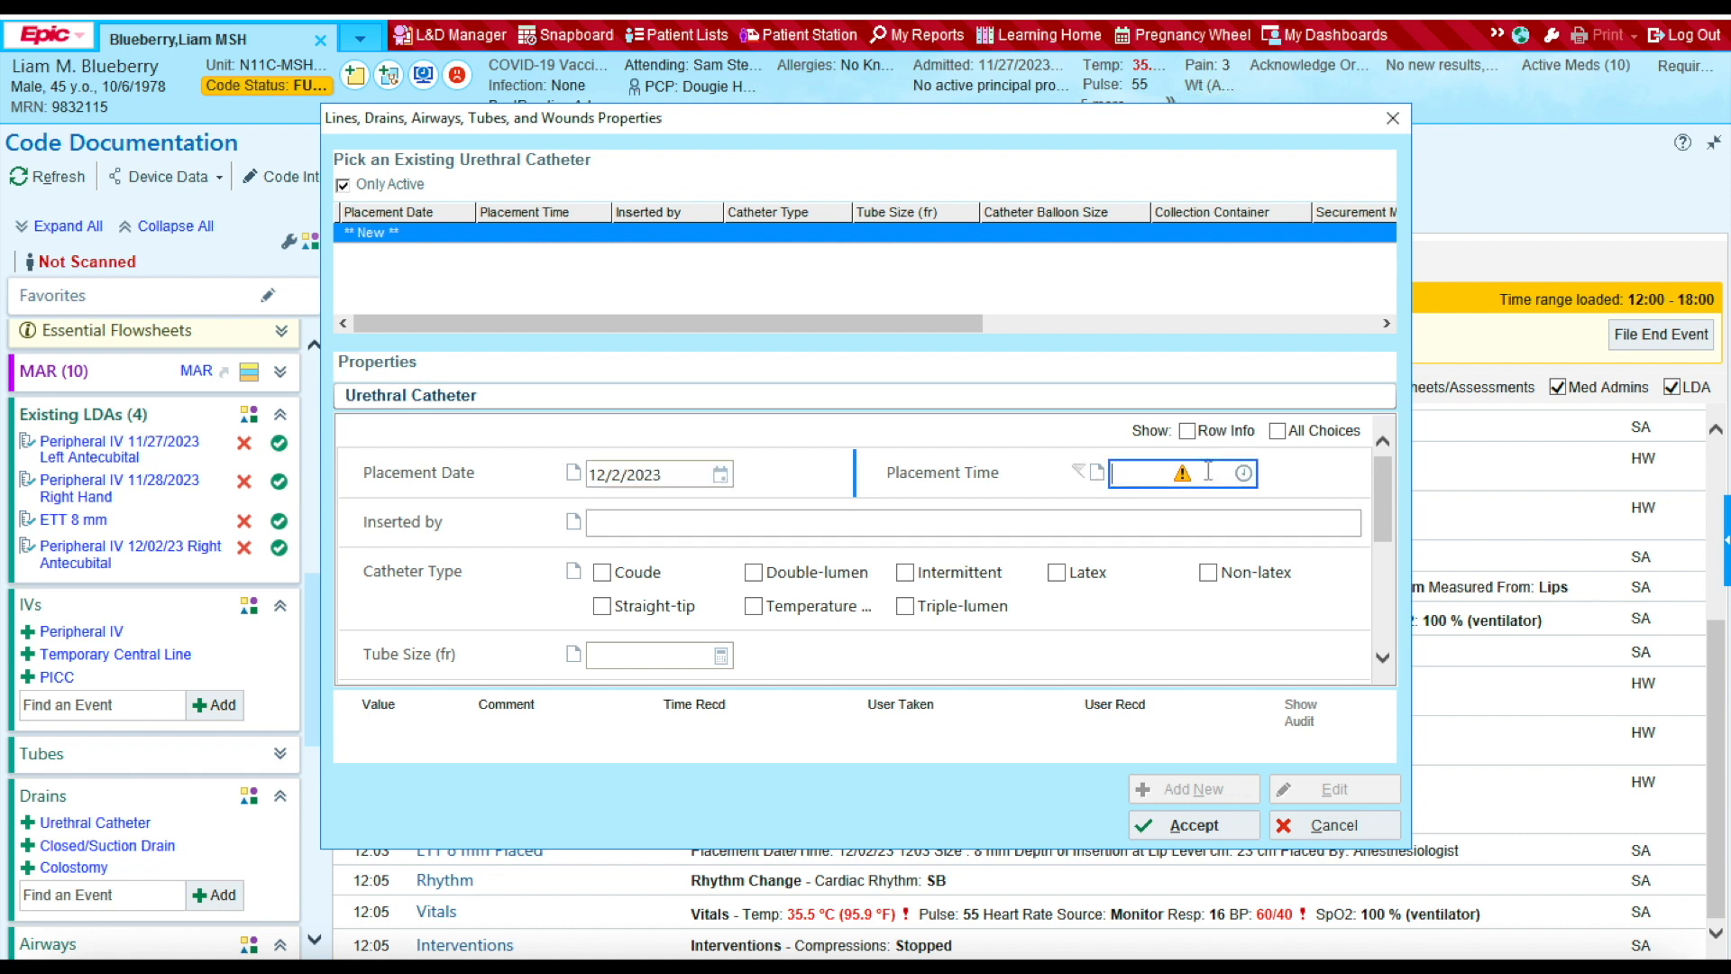
text(1206)
Step: Enter the inserting nurse, Double-lumen type and tube size 16, then accept the catheter
click(769, 520)
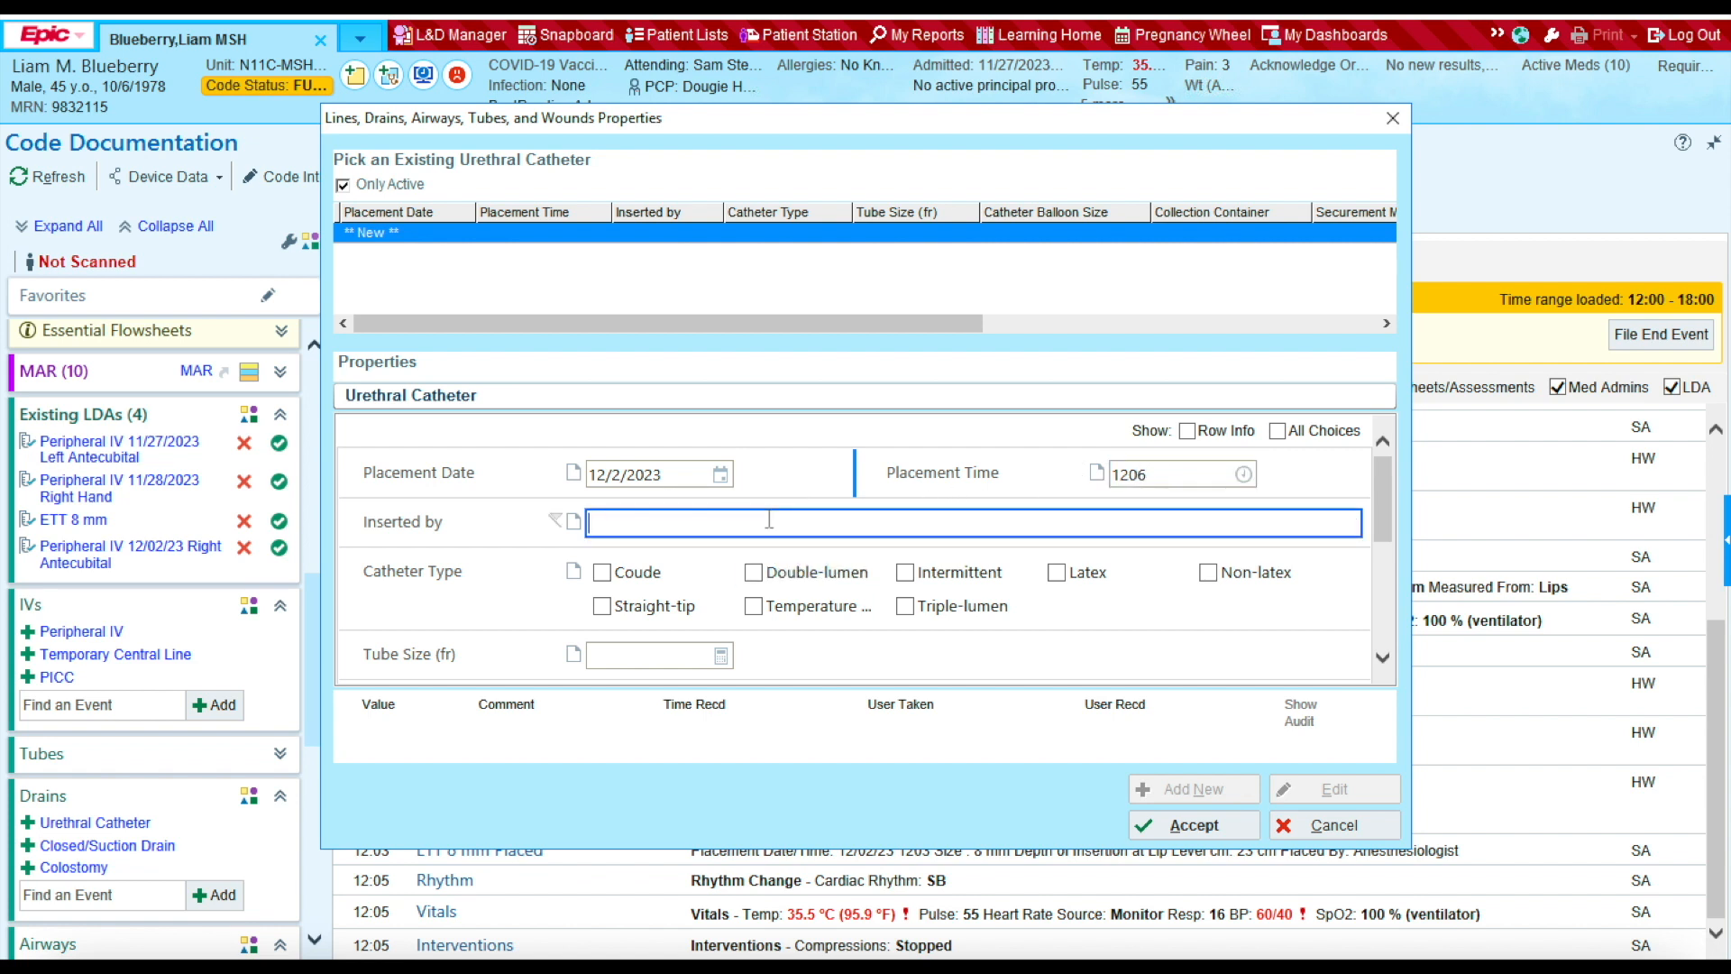
click(757, 572)
click(657, 655)
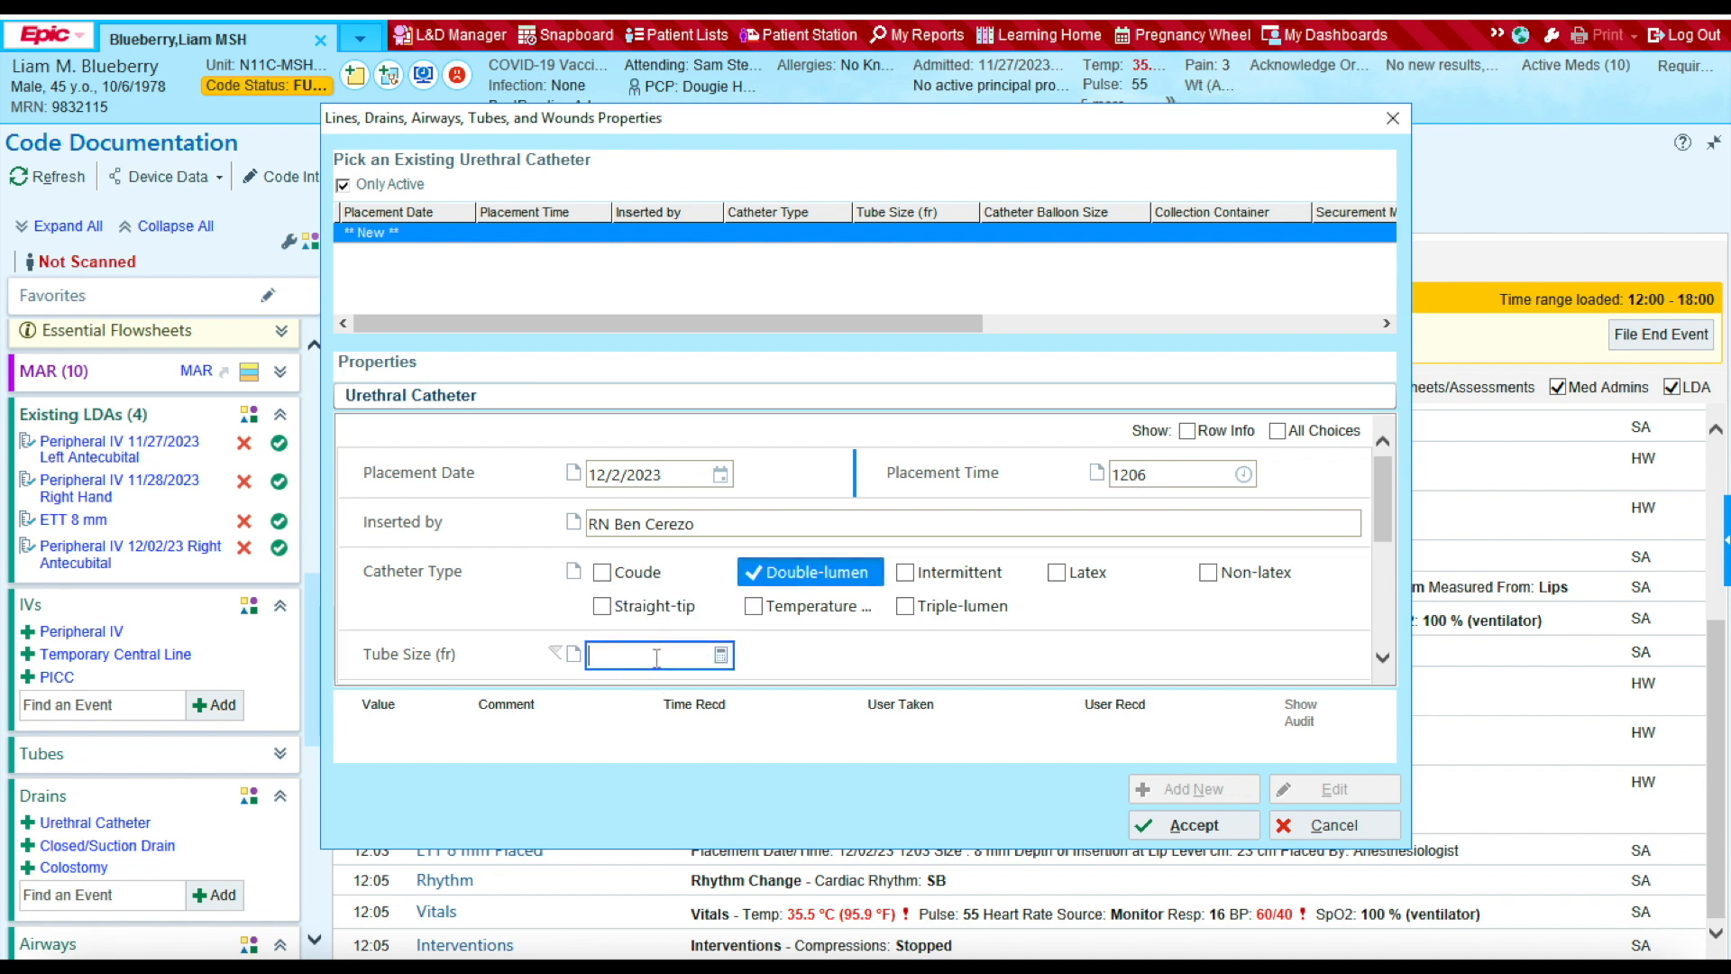
text(16)
scroll(1483, 678, down, 3)
click(1389, 662)
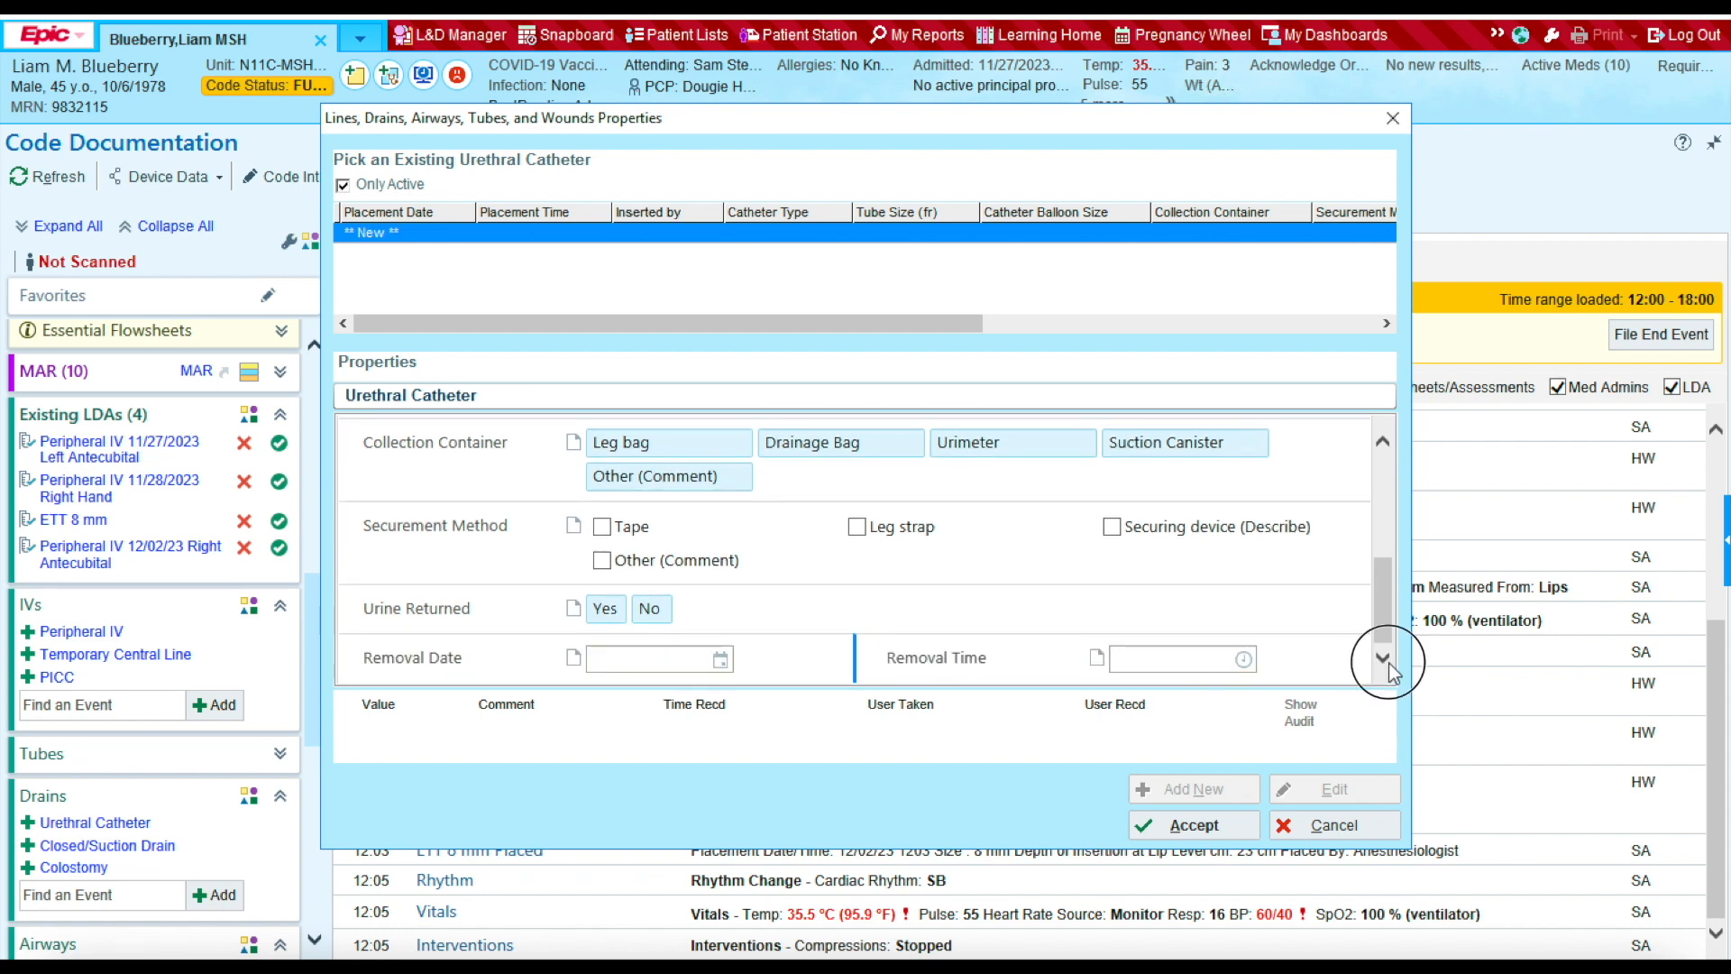
click(1197, 826)
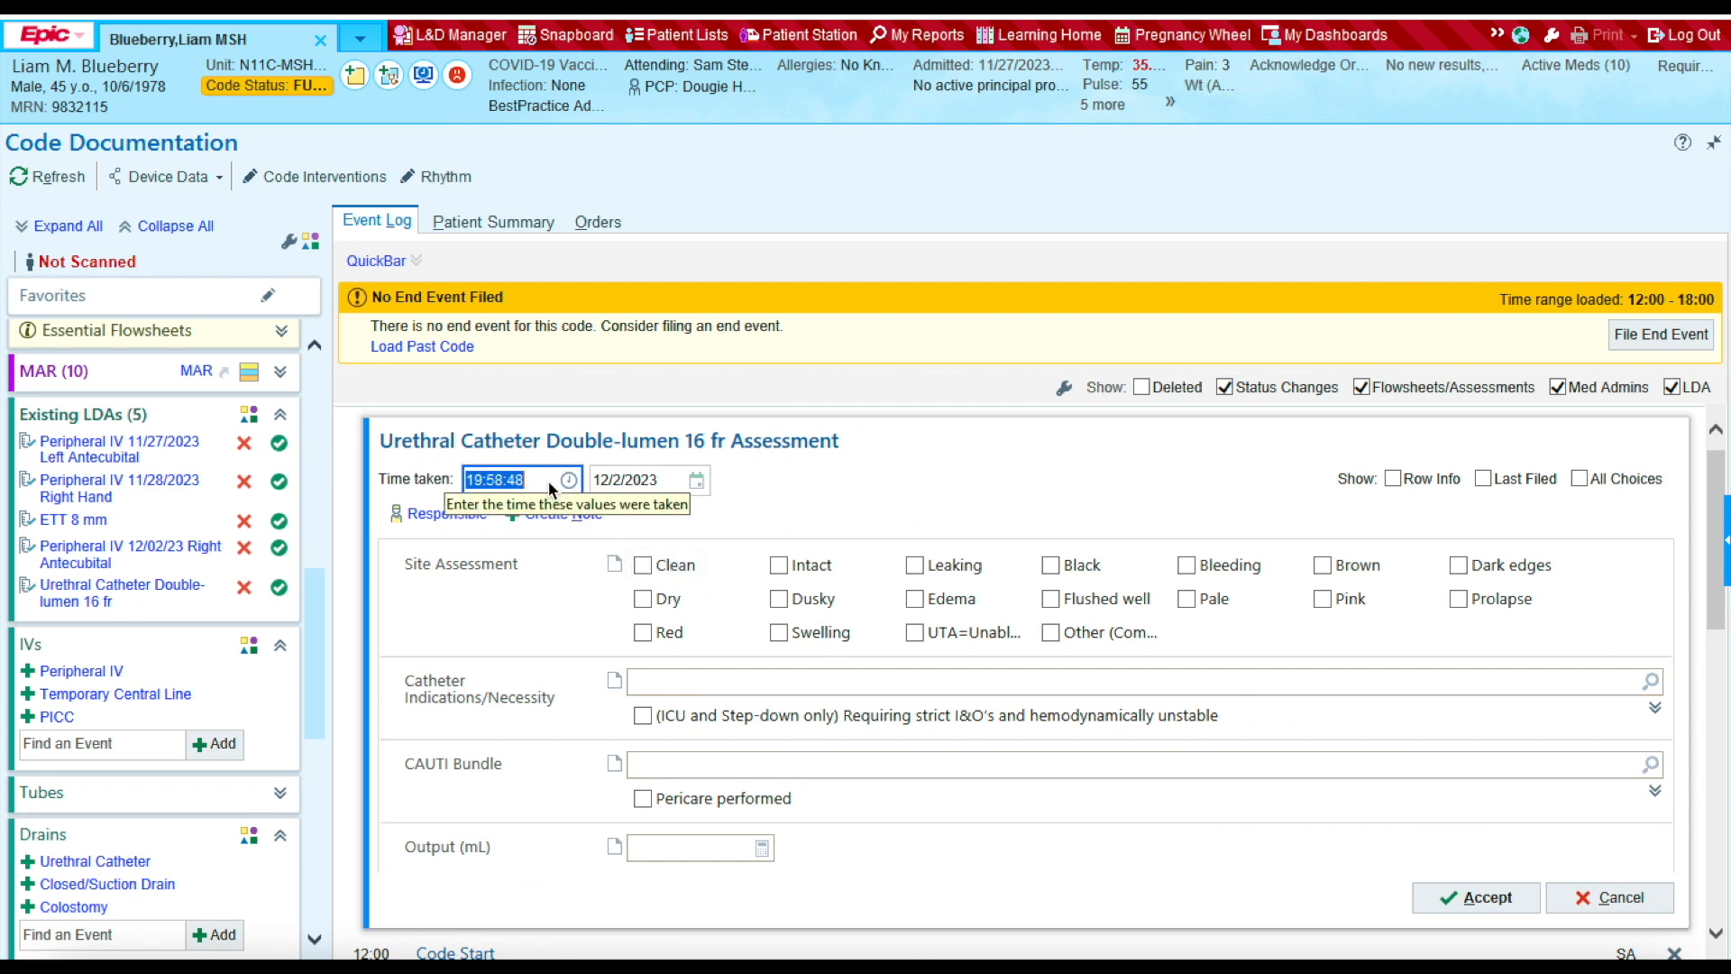
Step: Set the catheter assessment time to 1206 with the site clean, intact and dry
text(1)
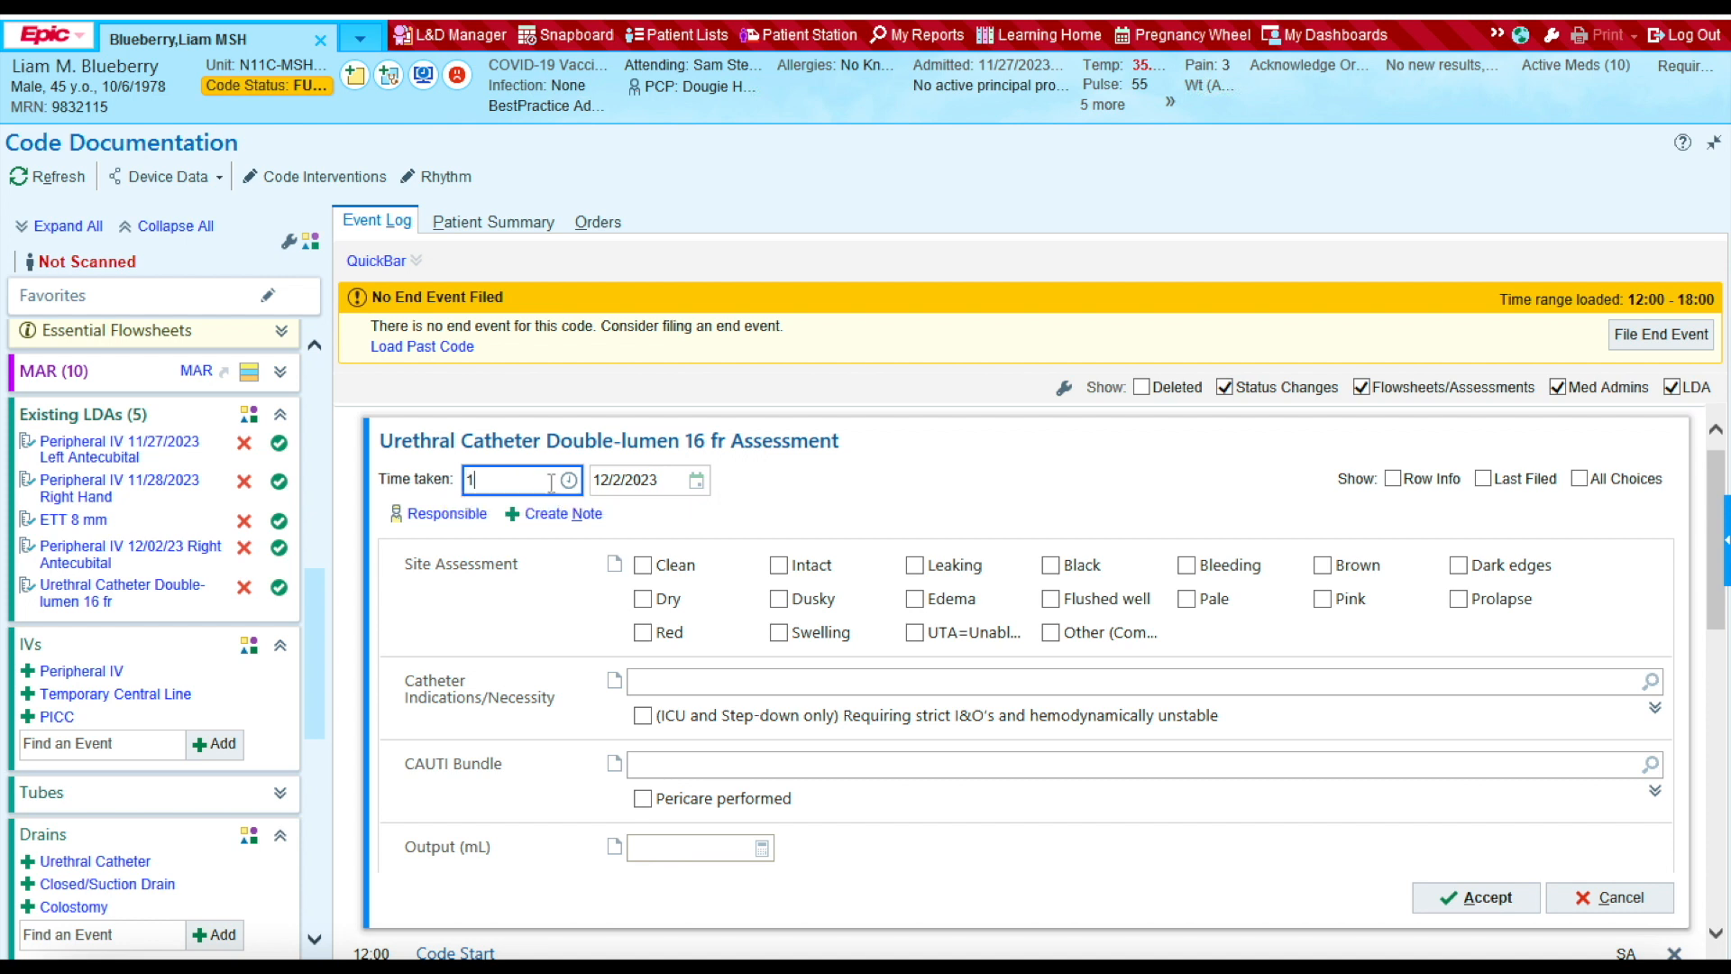
text(206)
click(644, 564)
click(783, 565)
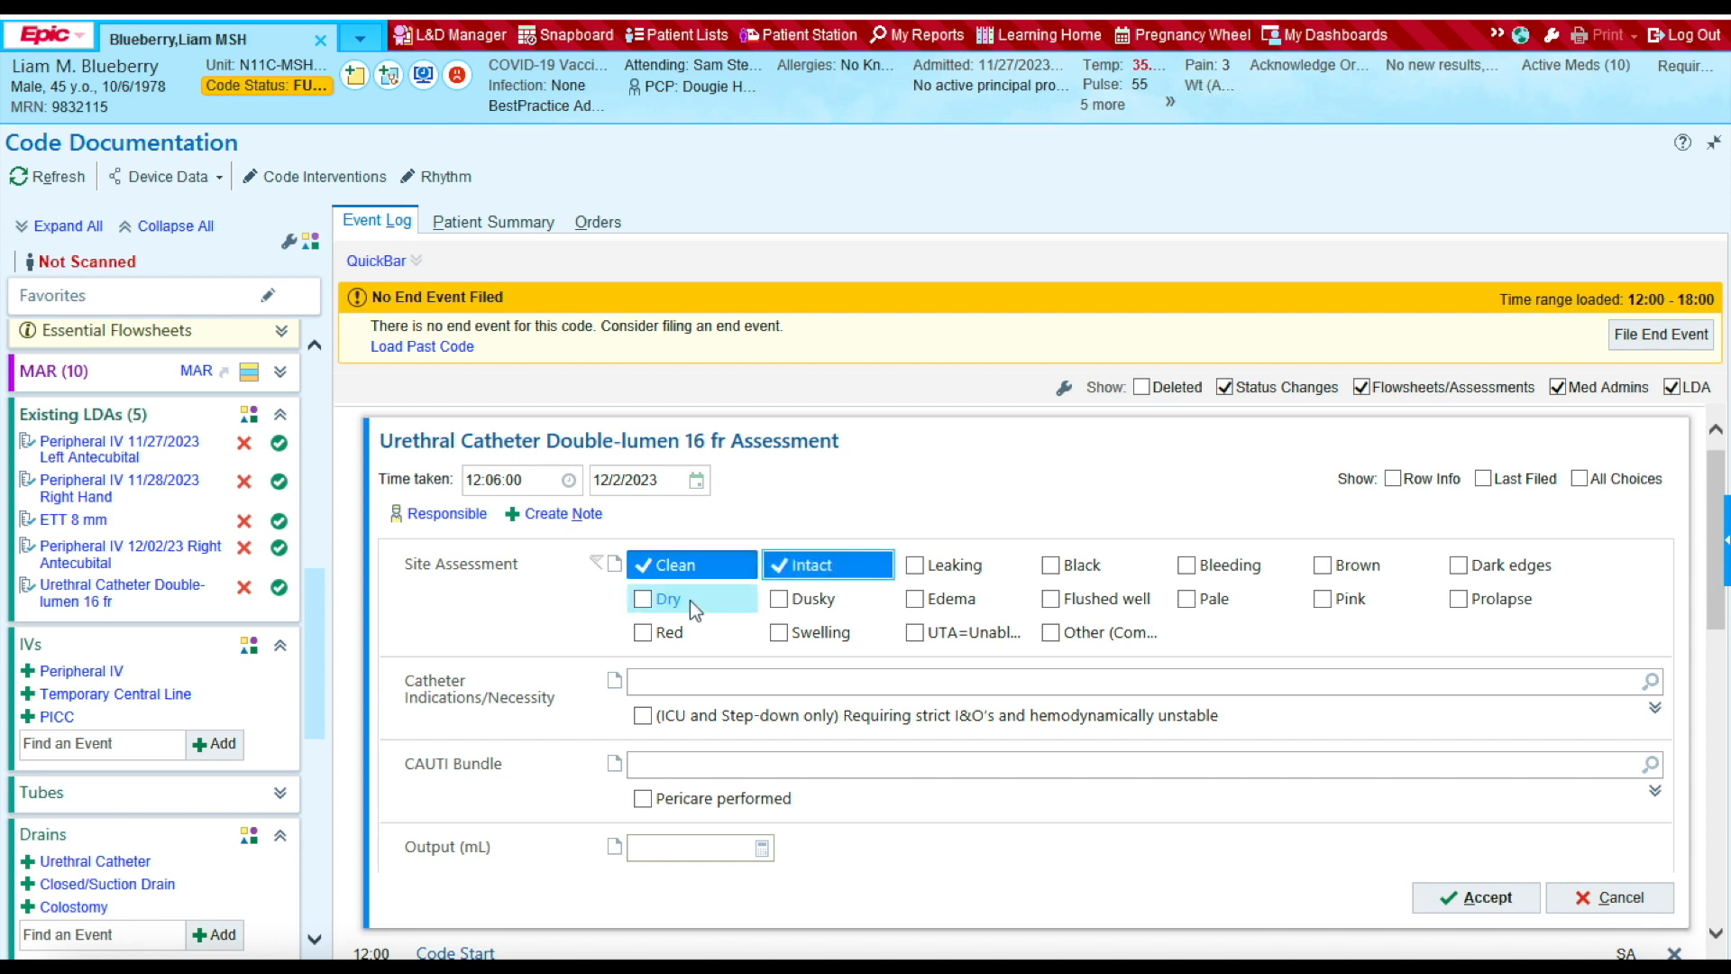
click(691, 601)
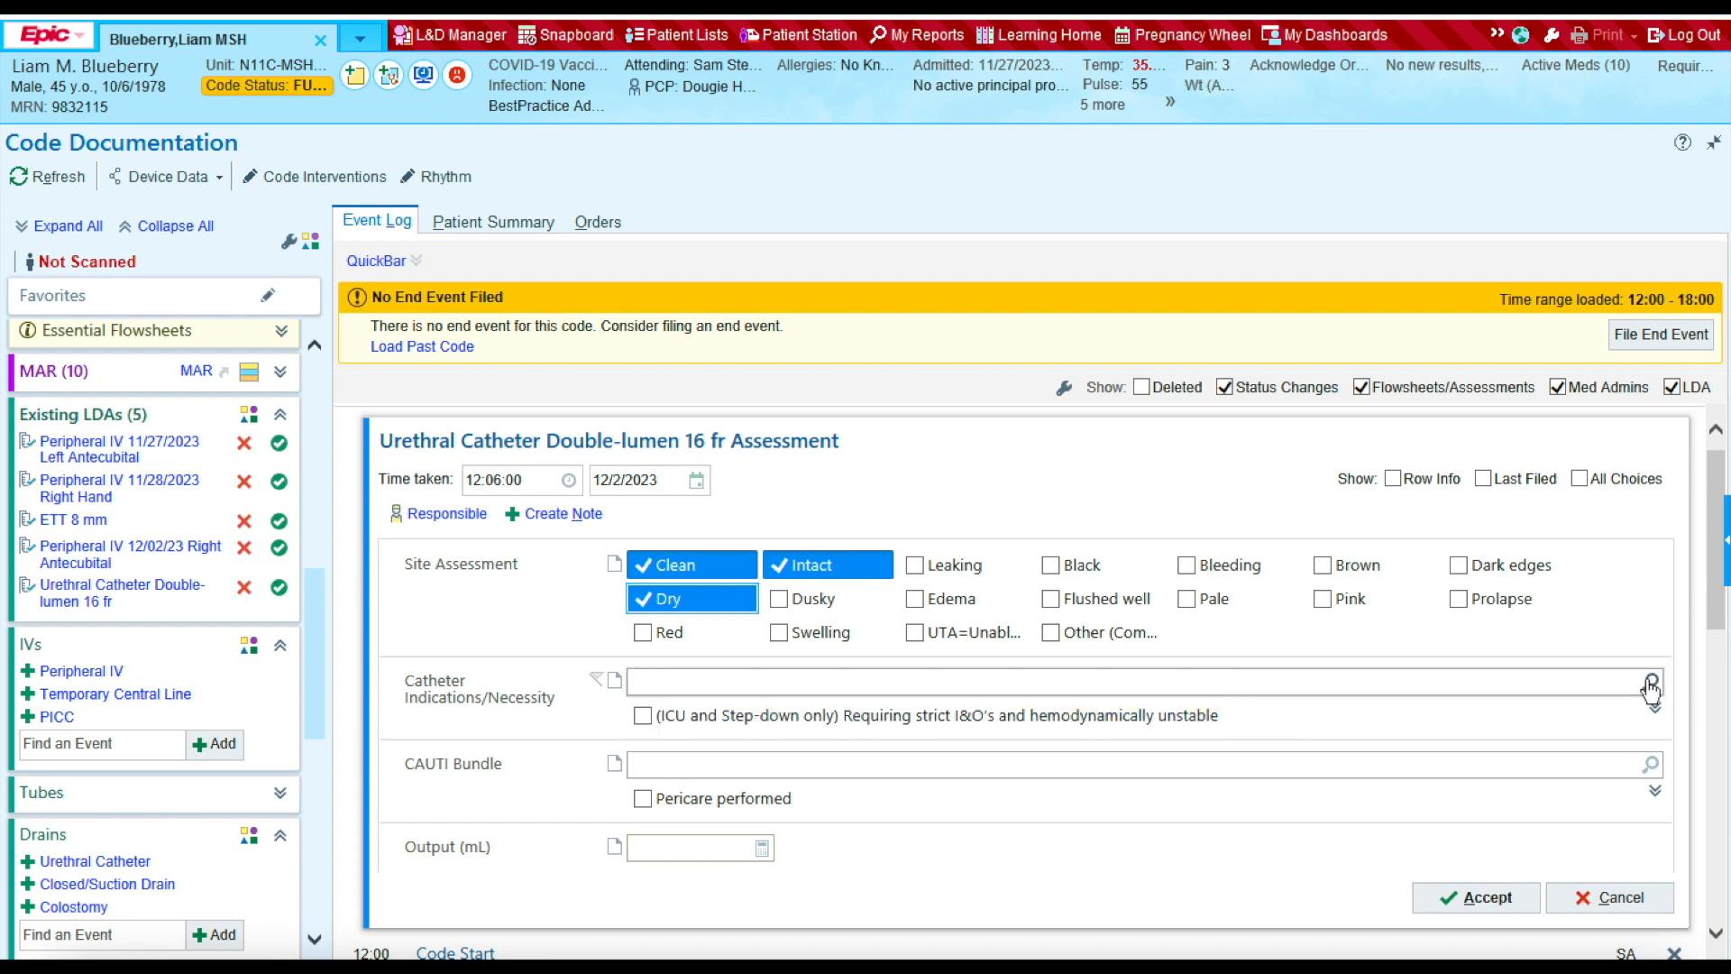
Step: Choose the strict I&O hemodynamically unstable indication, enter 100 mL output, and file the assessment
click(1650, 685)
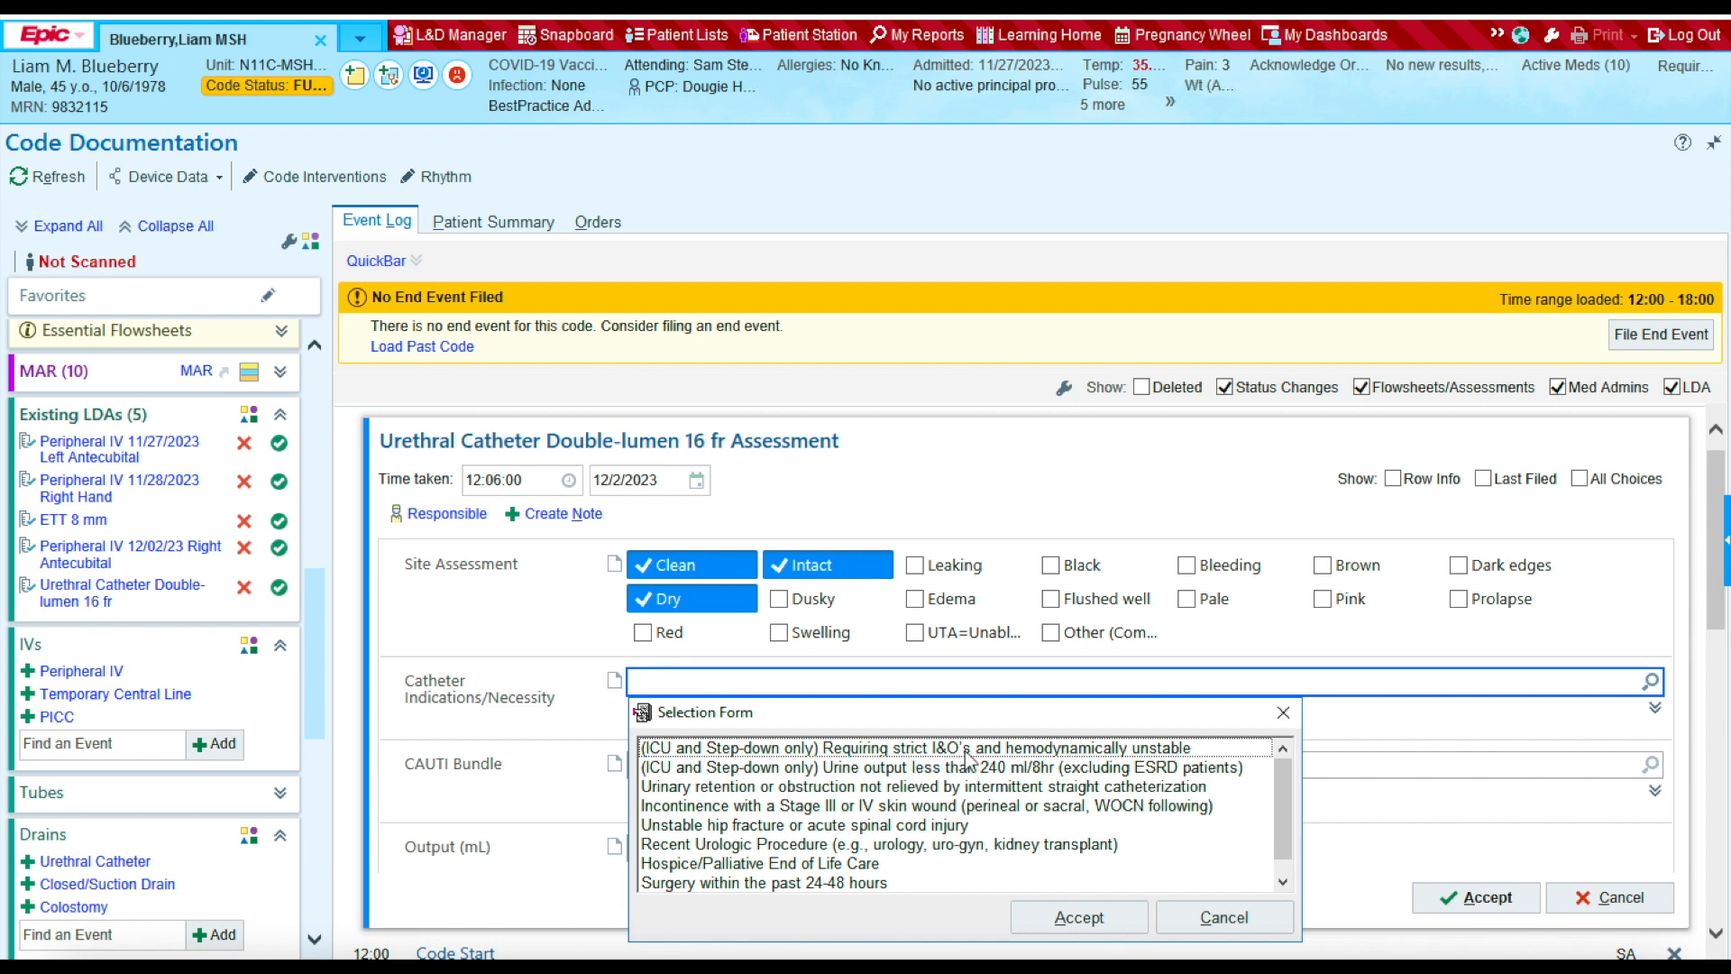
click(864, 752)
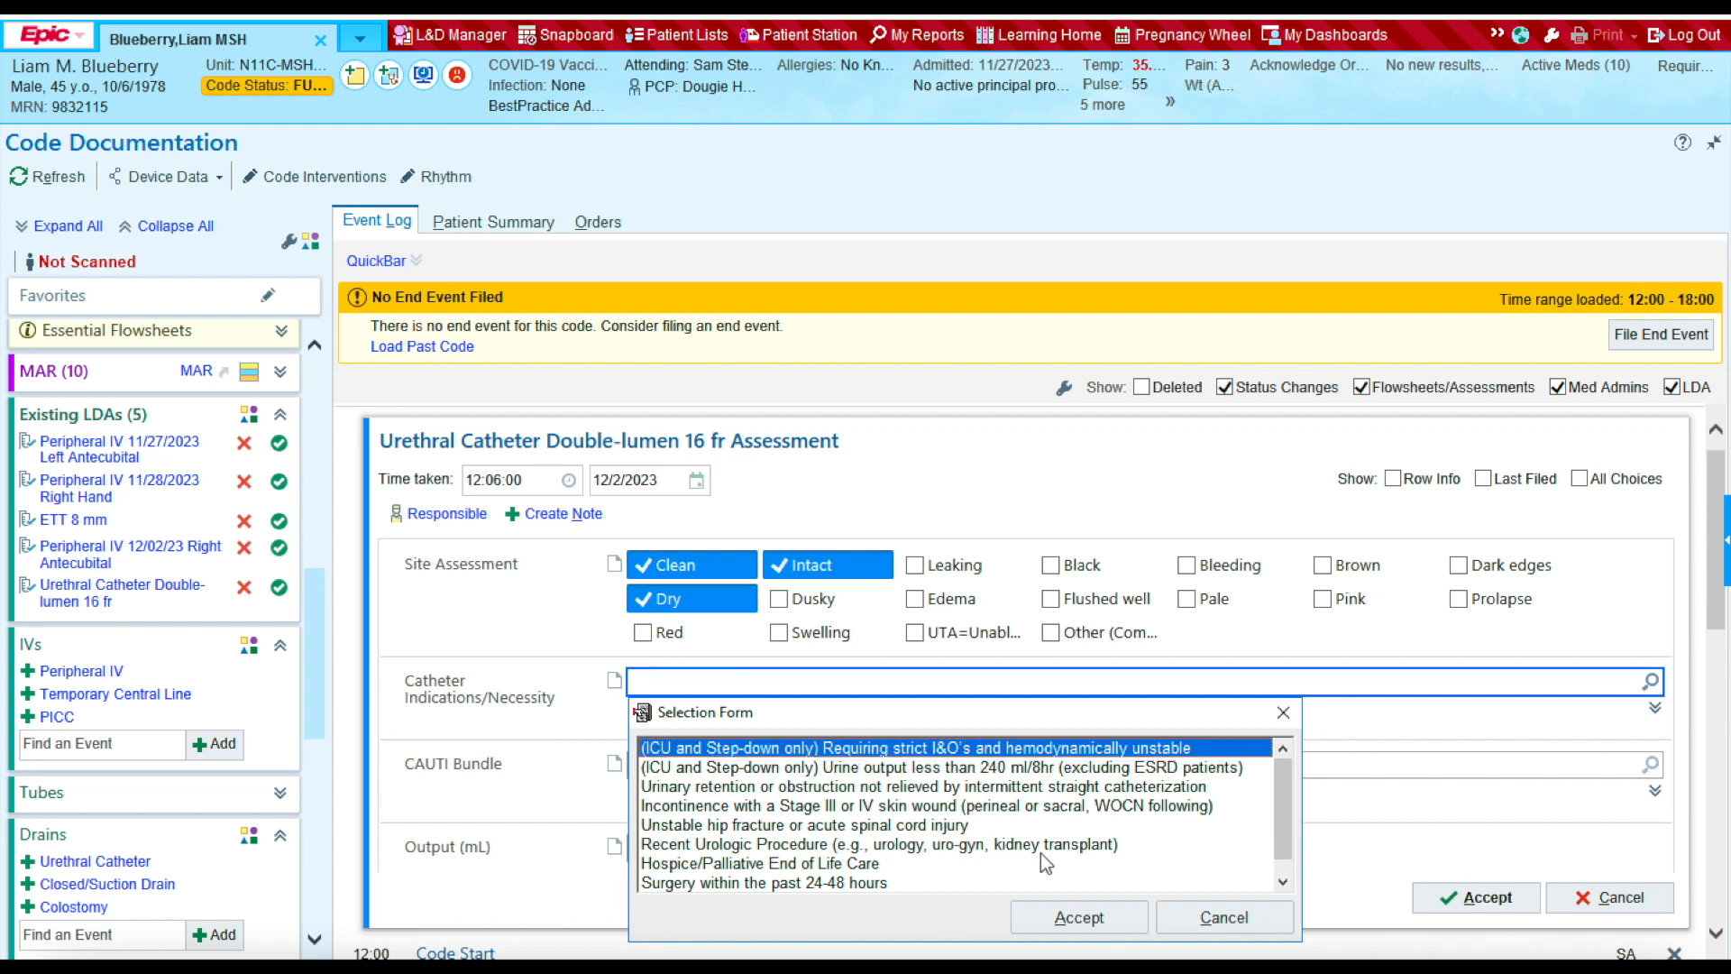
click(1086, 918)
click(663, 849)
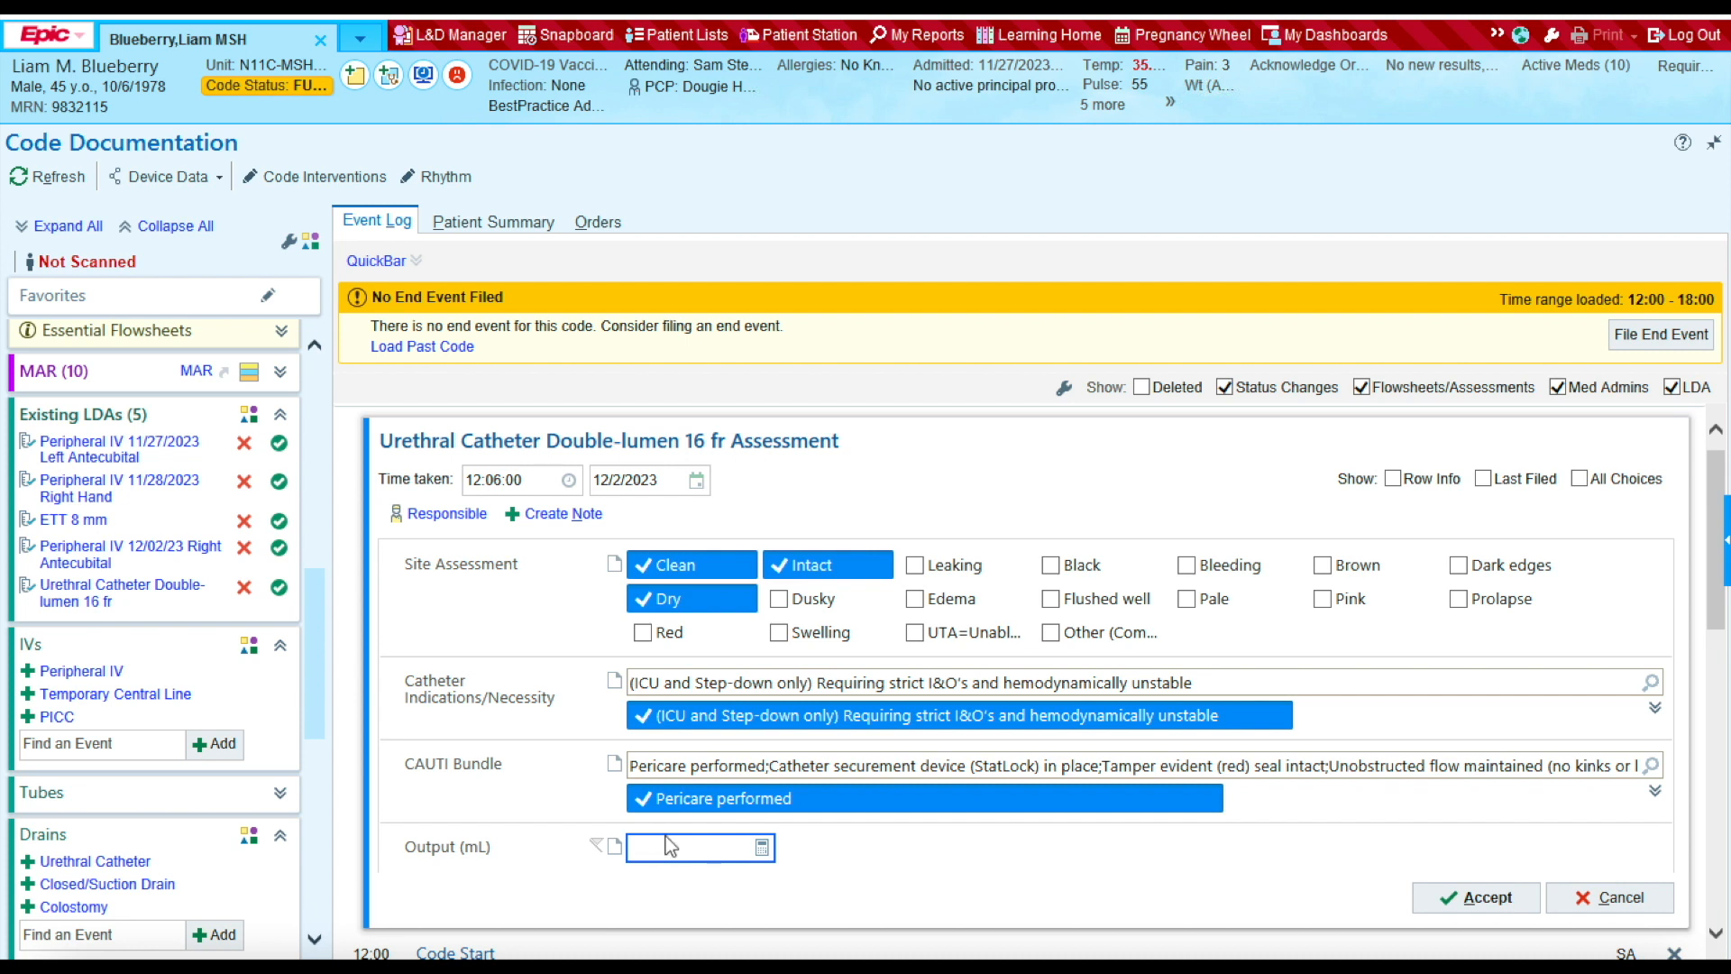
text(100)
click(1455, 898)
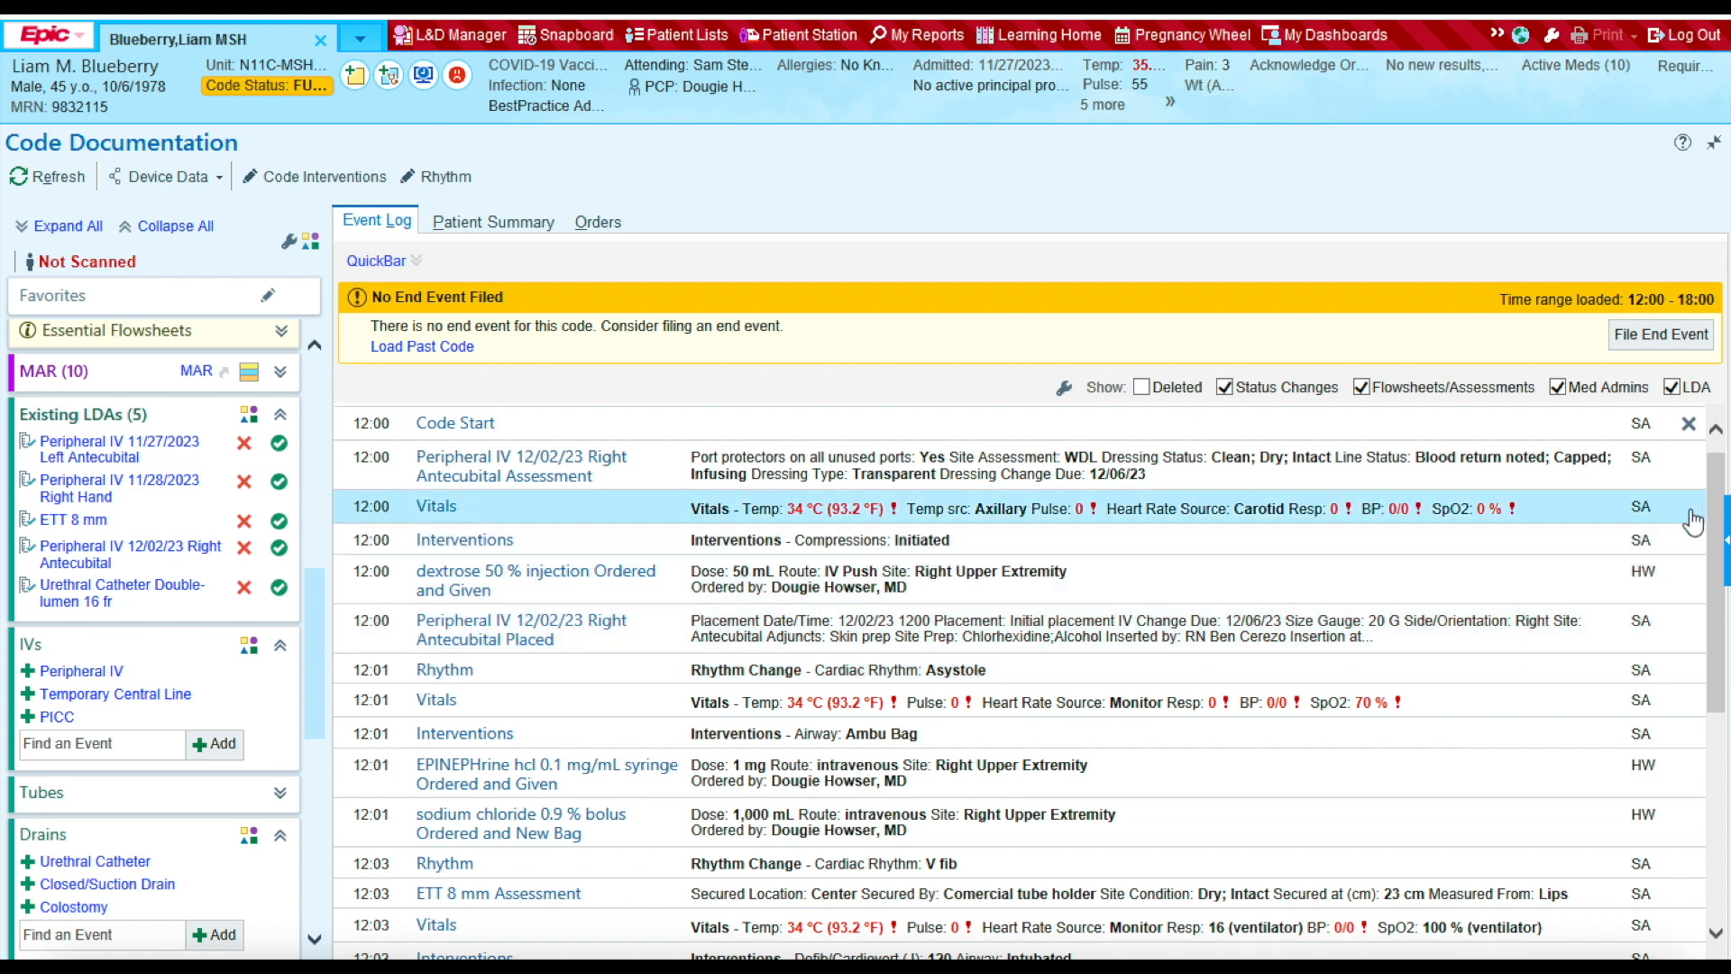
Step: Scroll the event log and sidebar down, then expand Quick Notes to show Blank Note and Glucose
drag(1712, 505, 1696, 816)
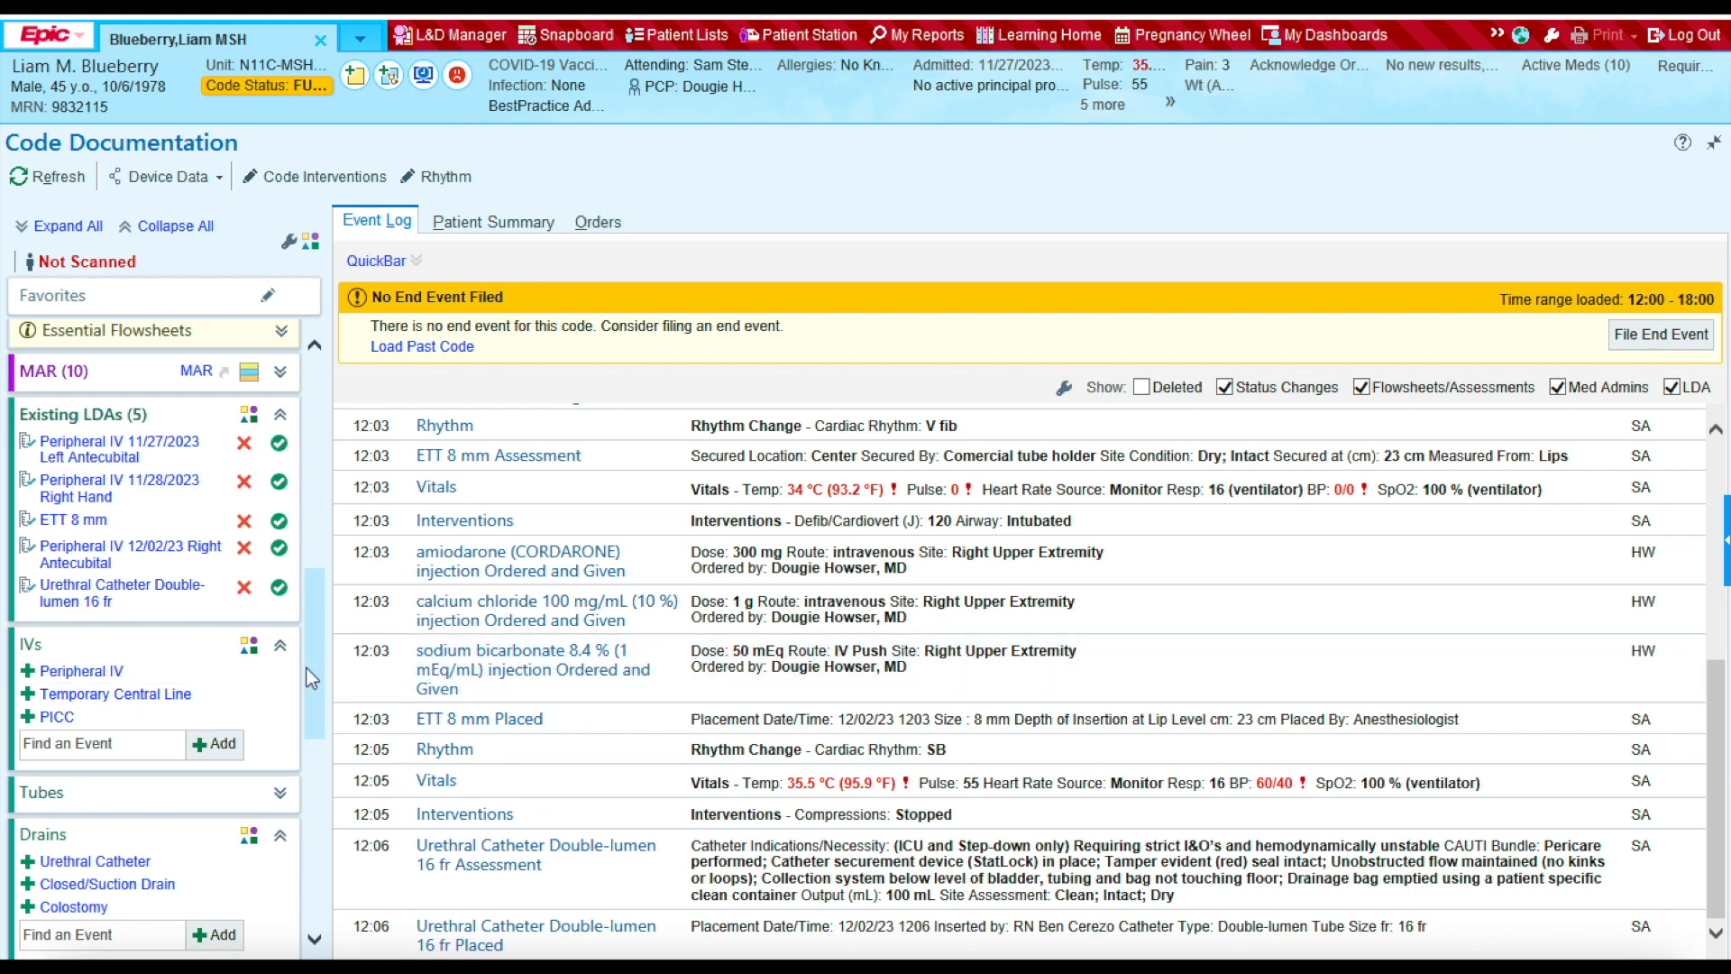
drag(311, 662, 292, 867)
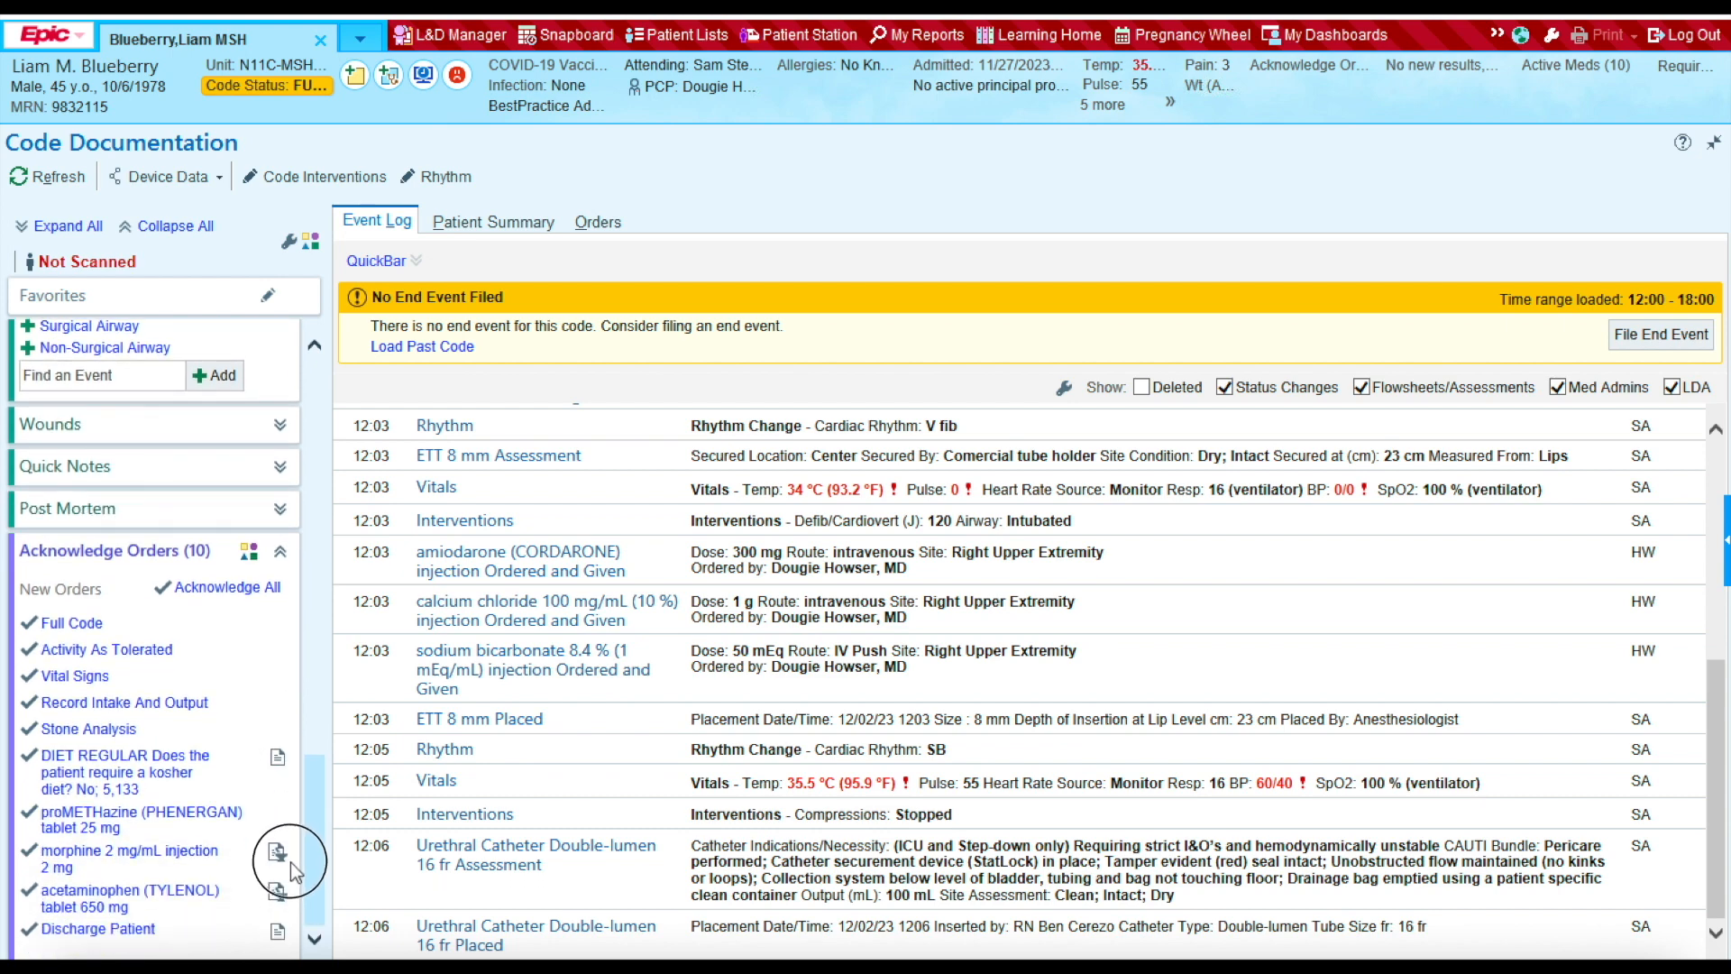
click(280, 468)
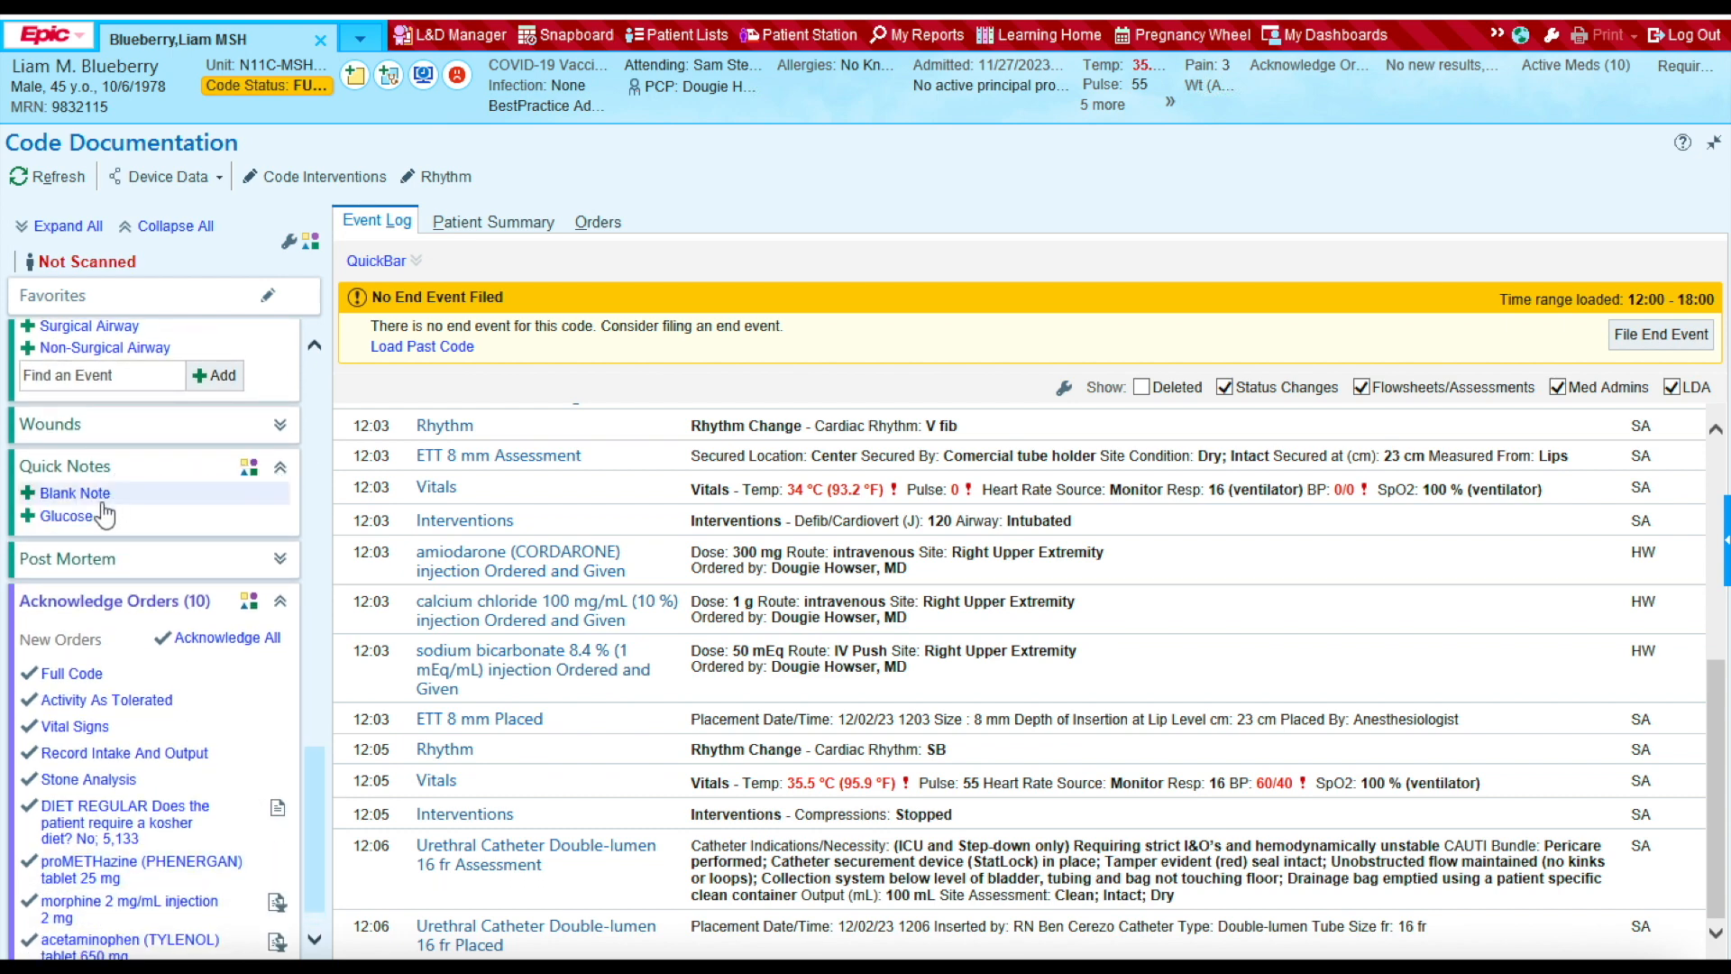
Step: File a glucose quick note at 1200 recording blood glucose 30 mg/dl
click(76, 518)
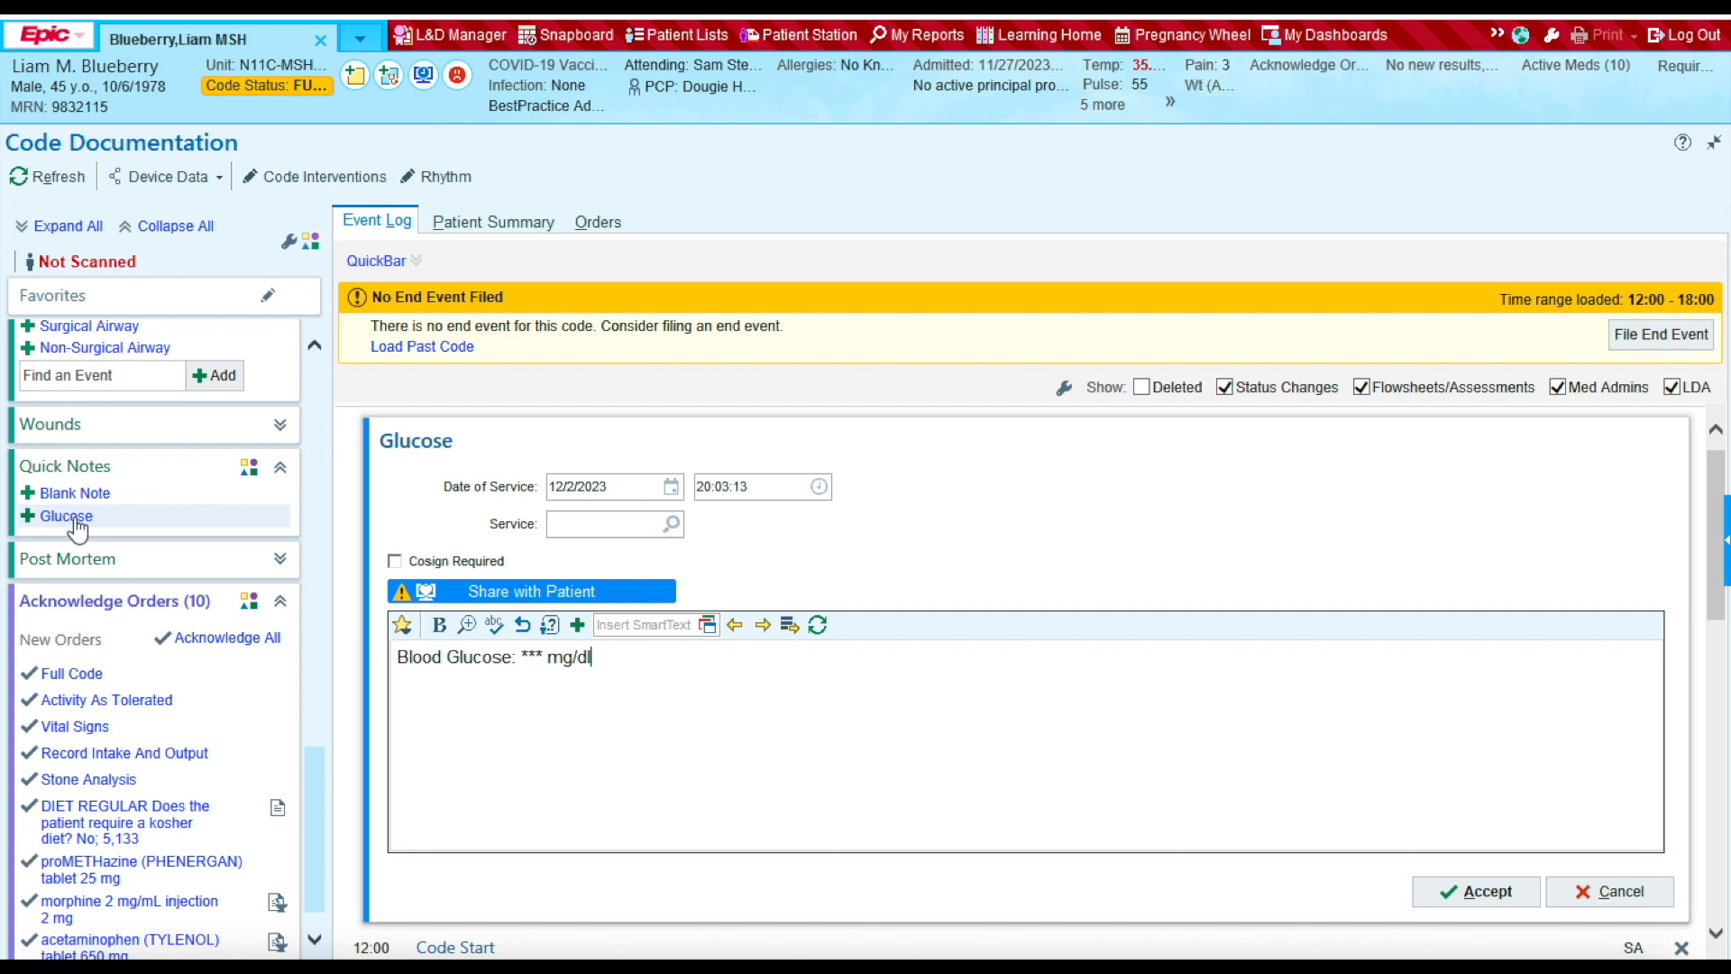
click(765, 486)
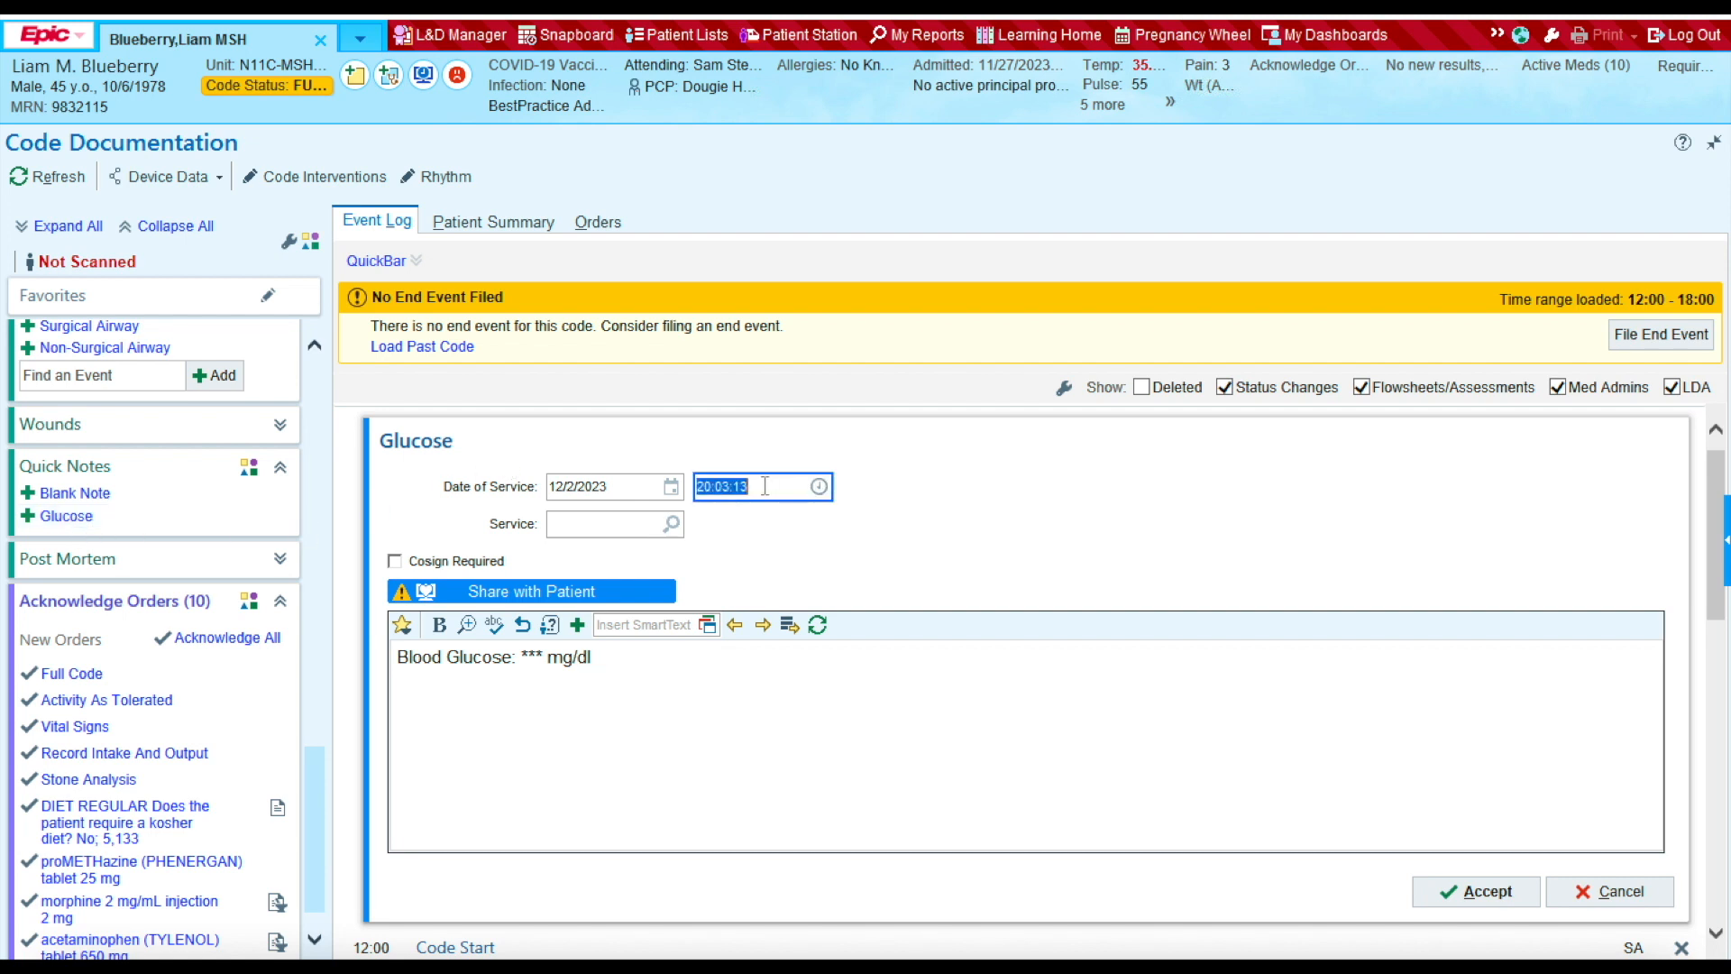
text(1200)
click(545, 656)
key(BackSpace)
key(BackSpace)
key(BackSpace)
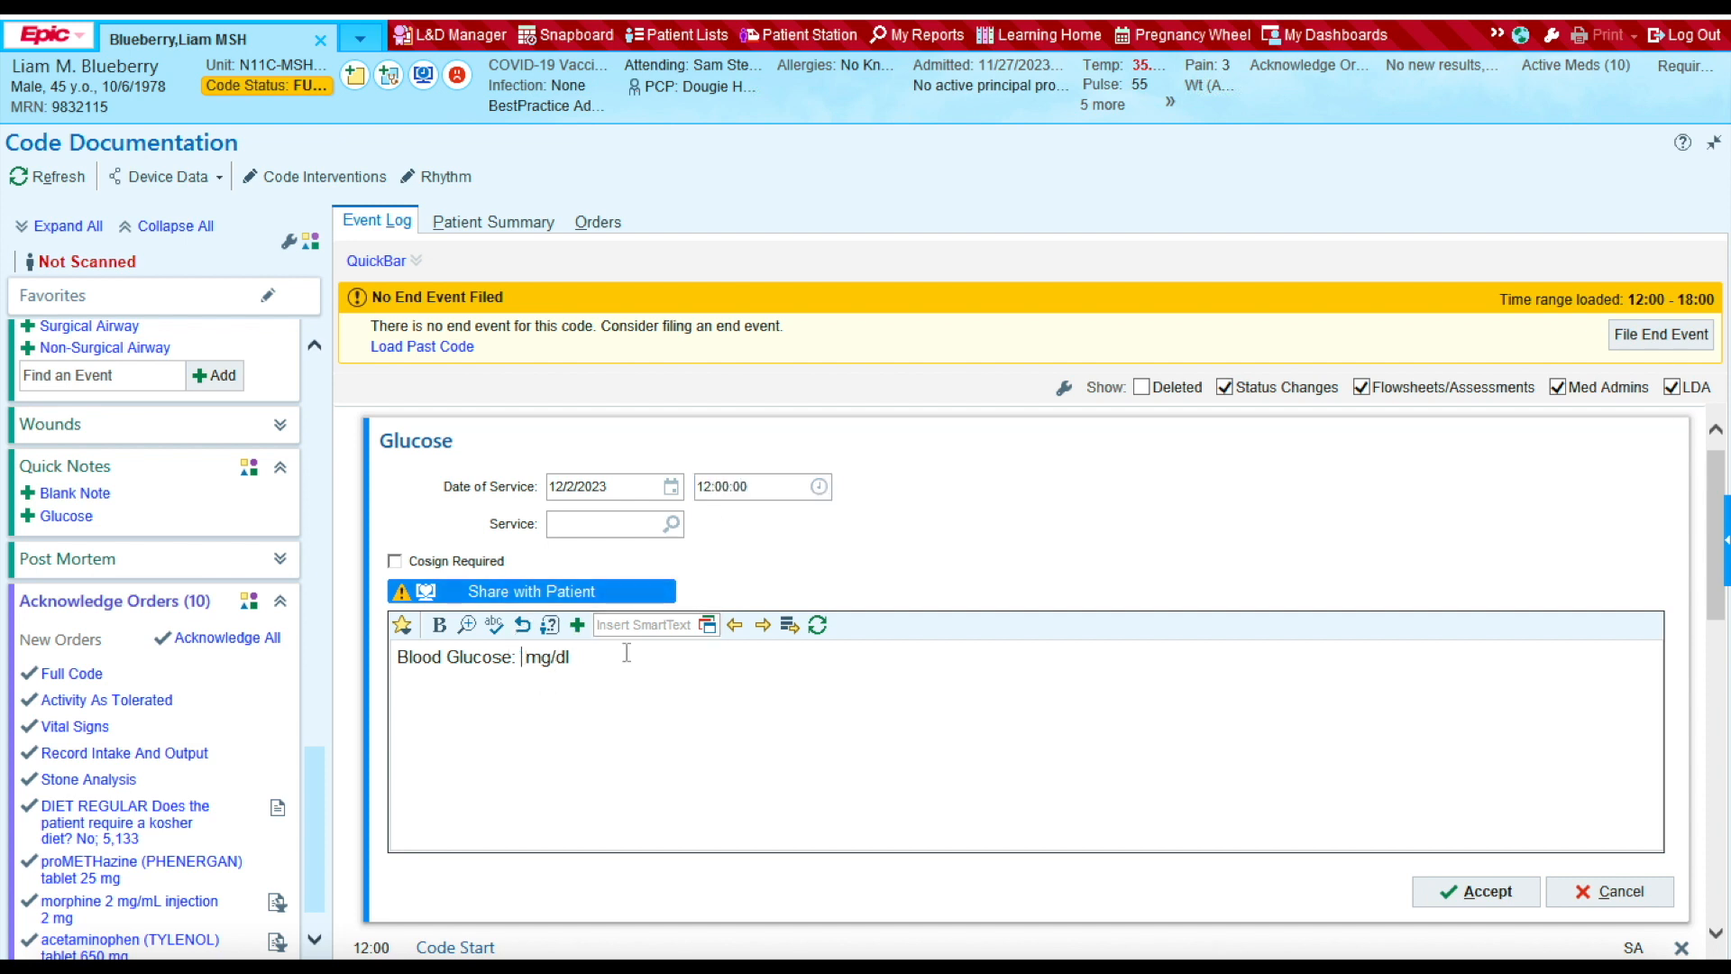
text(30)
click(1491, 897)
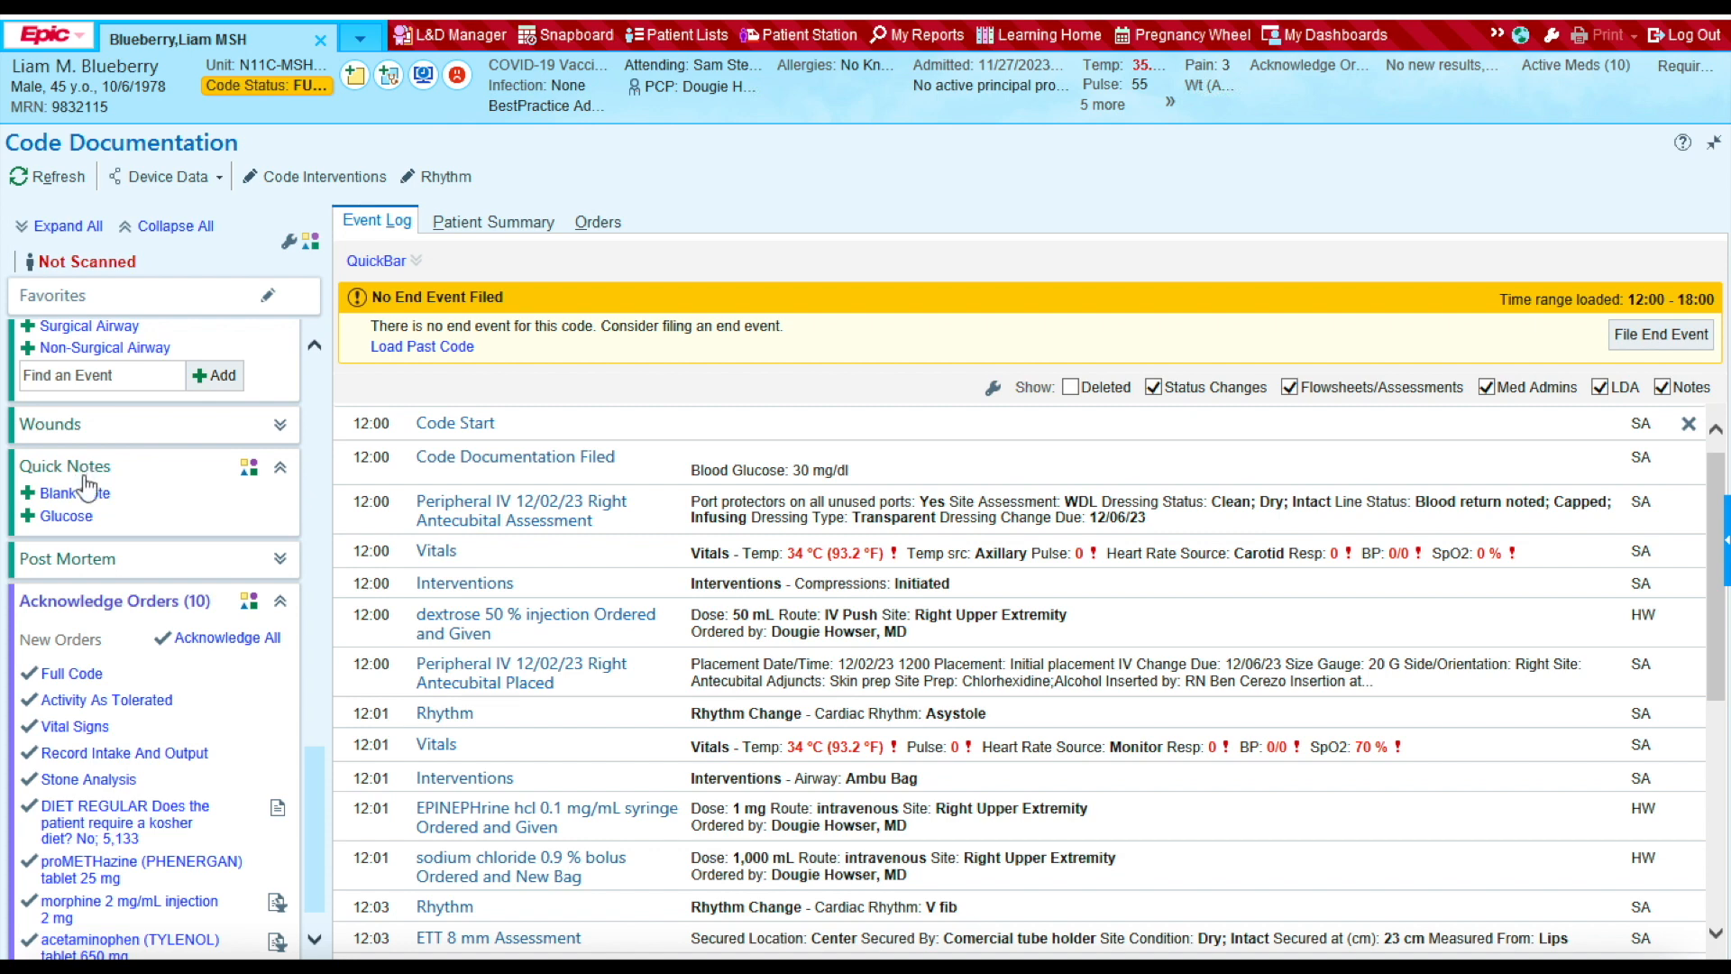
Step: Add a Glucose quick note timed 12:03 with blood glucose 100 mg/dl, replacing the *** placeholder, and accept it
click(73, 520)
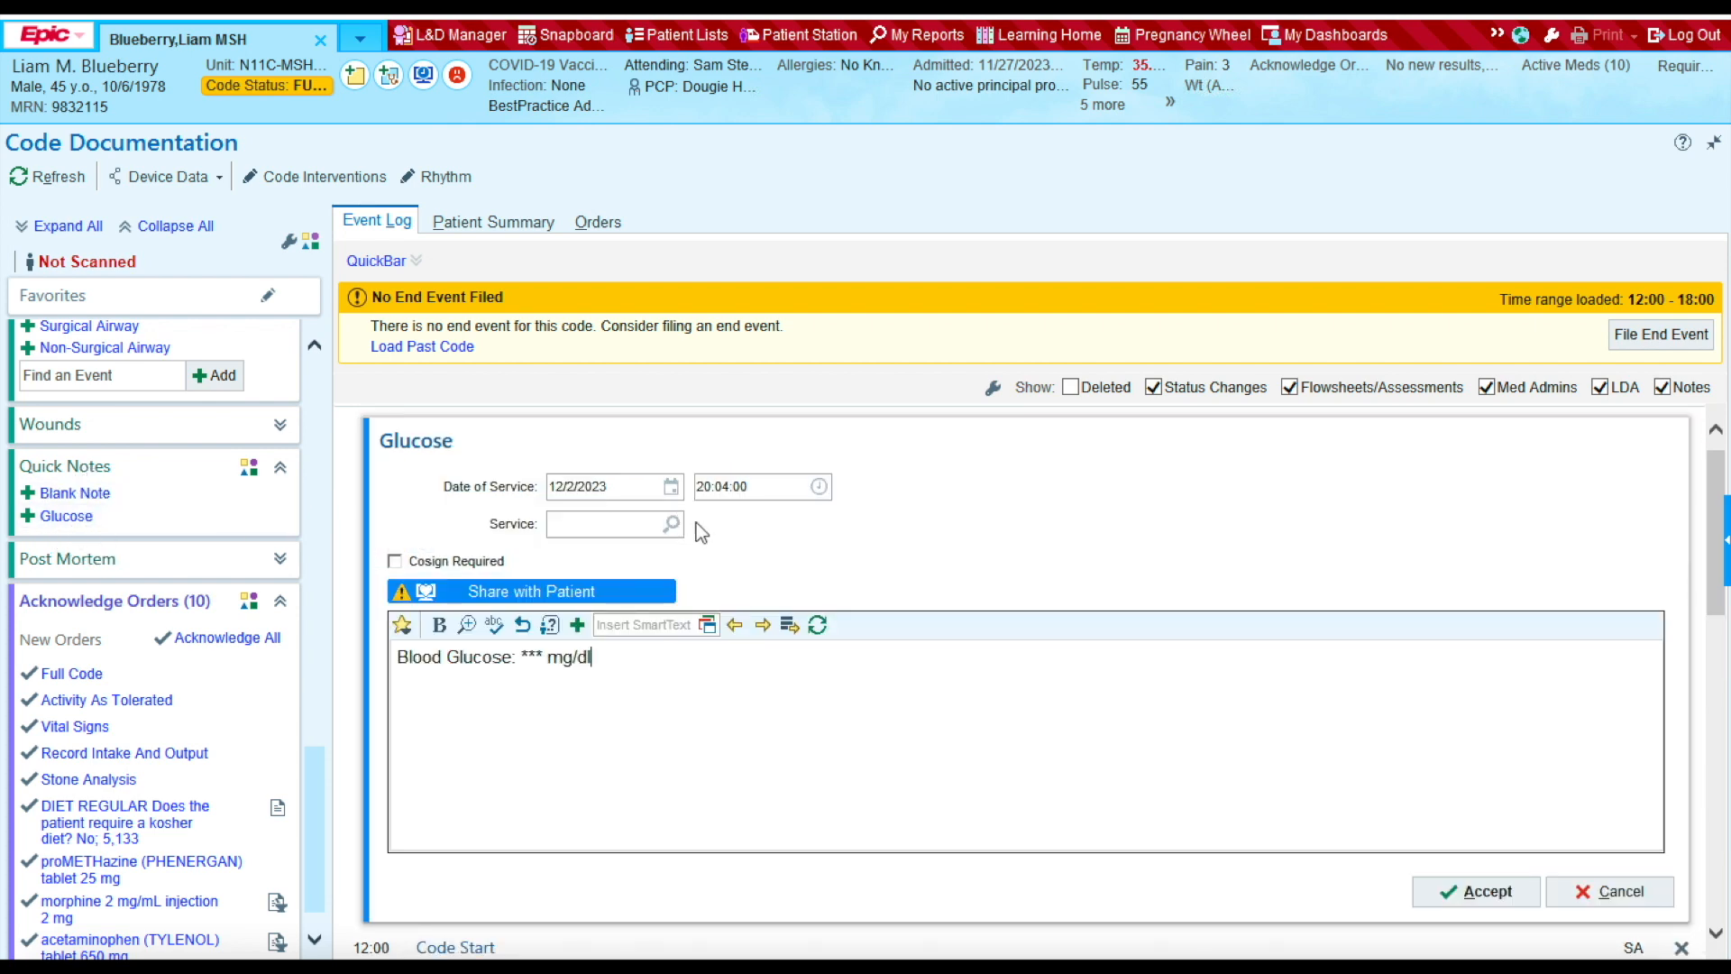
click(776, 486)
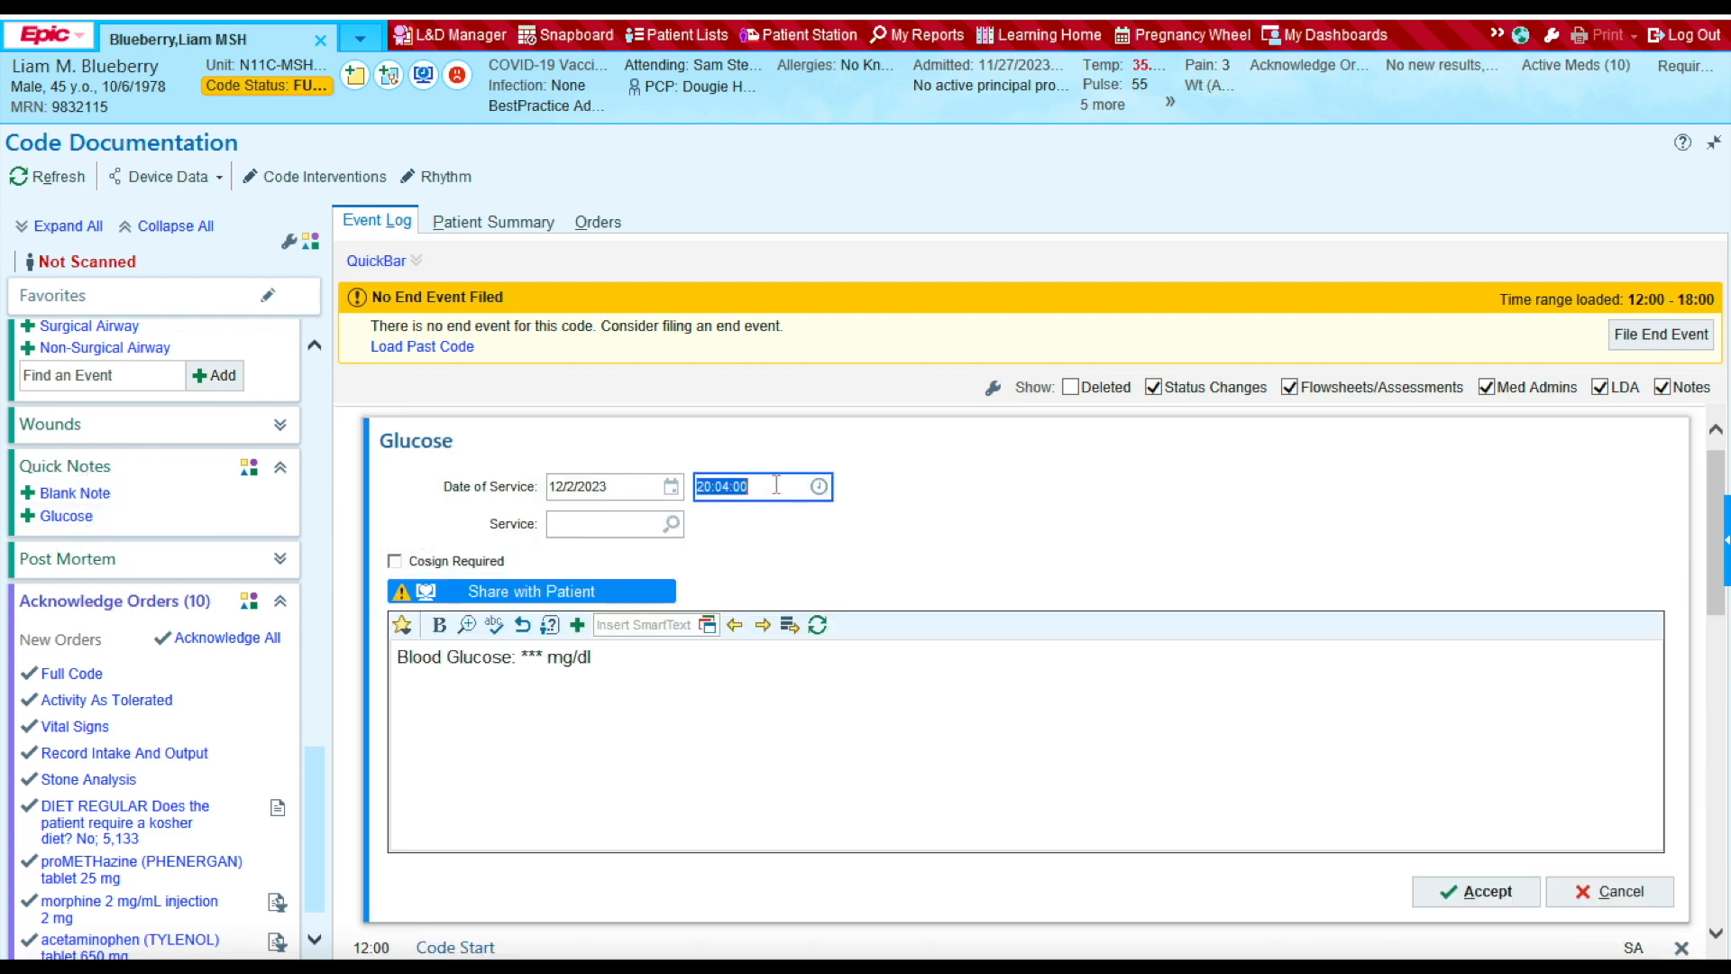
text(1203)
click(536, 656)
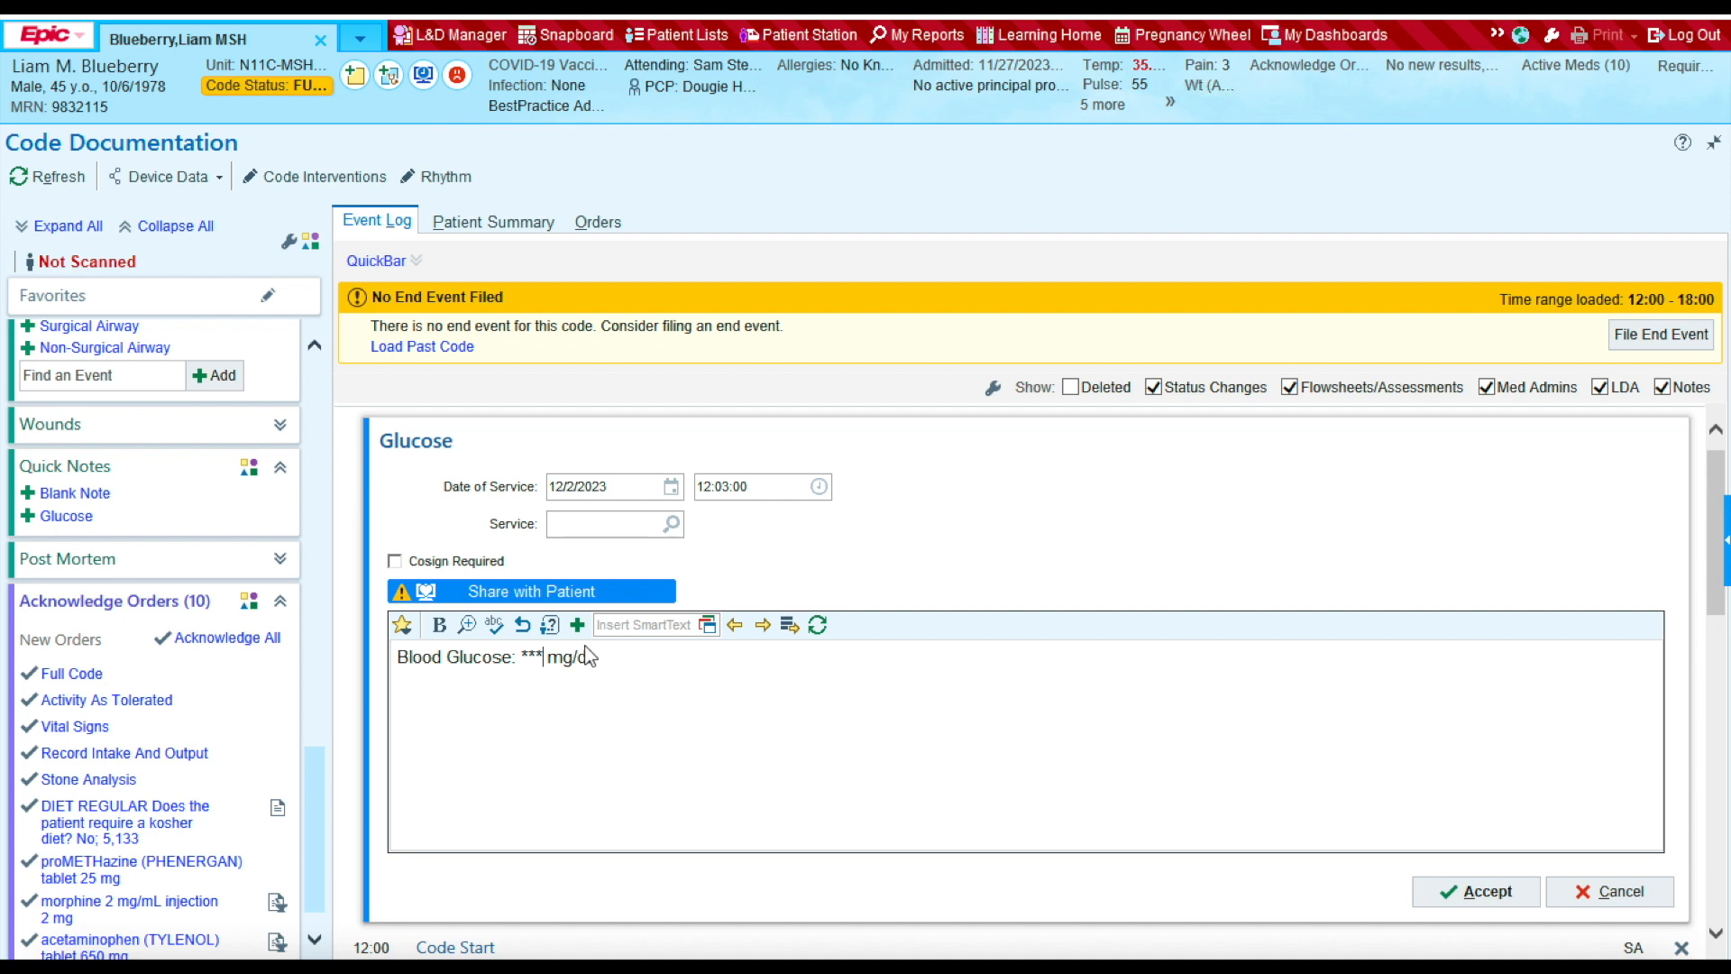
key(BackSpace)
key(BackSpace)
key(BackSpace)
text(100)
click(1483, 891)
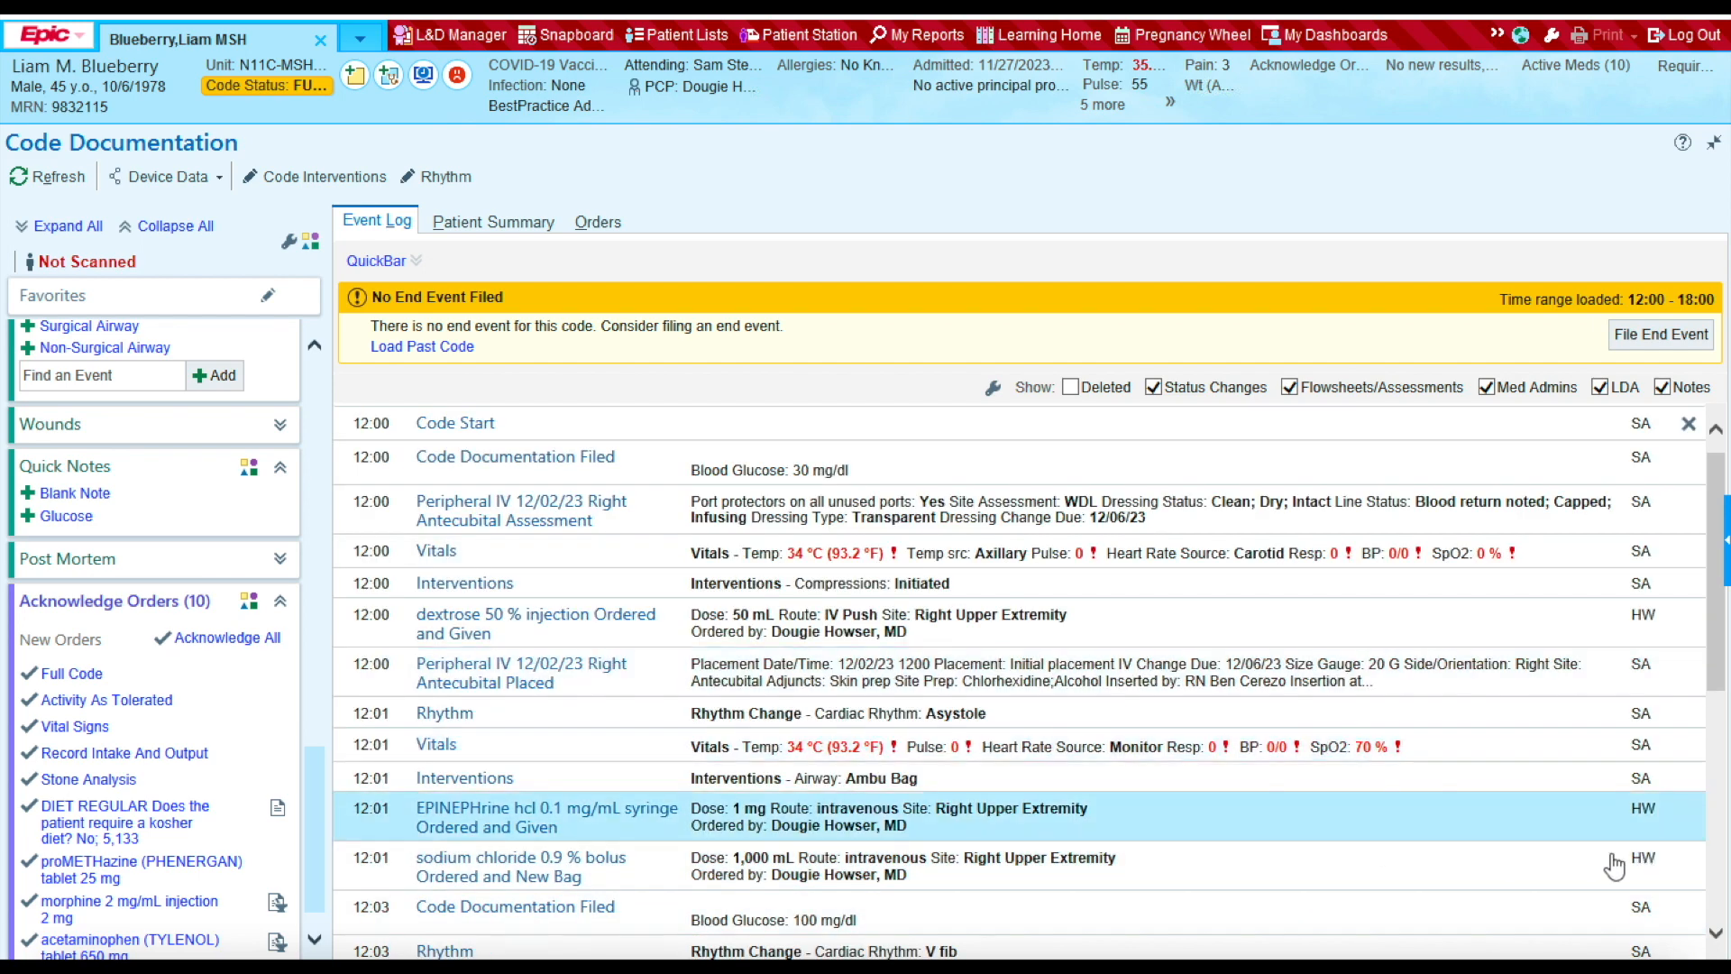
click(1716, 937)
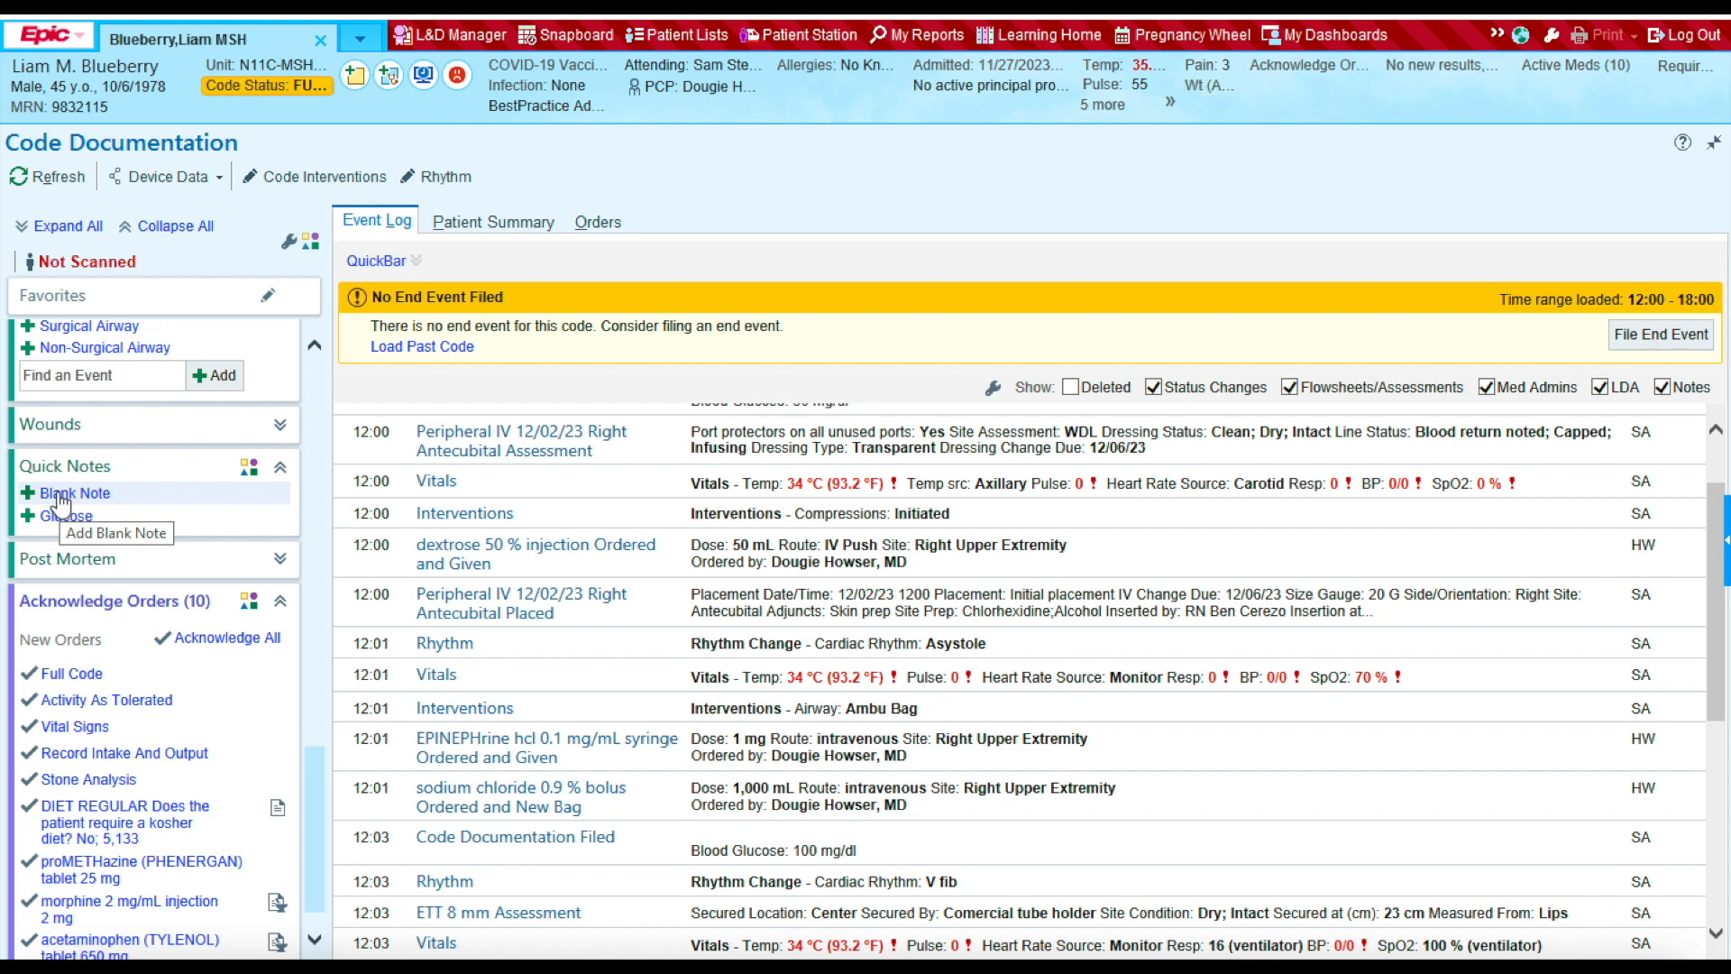
Step: Add a blank note timed 12:01 reading 'Labs collected: cbc, bmp, icu venous panel' and accept it
click(88, 501)
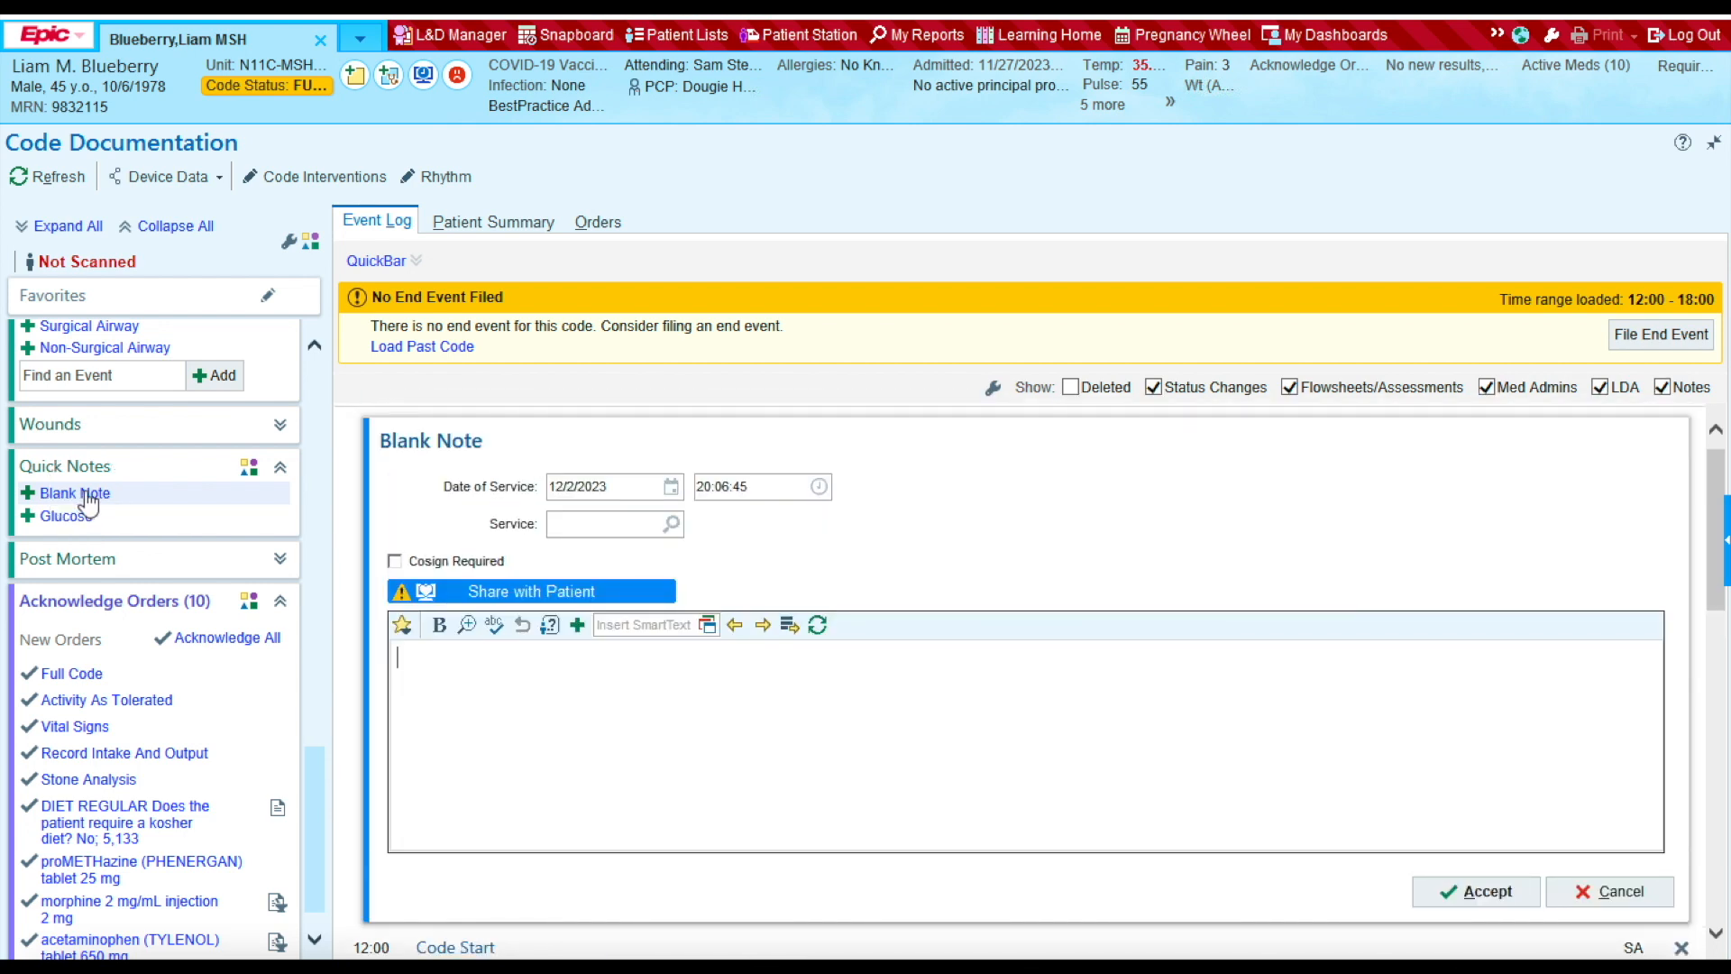
click(746, 488)
text(1201)
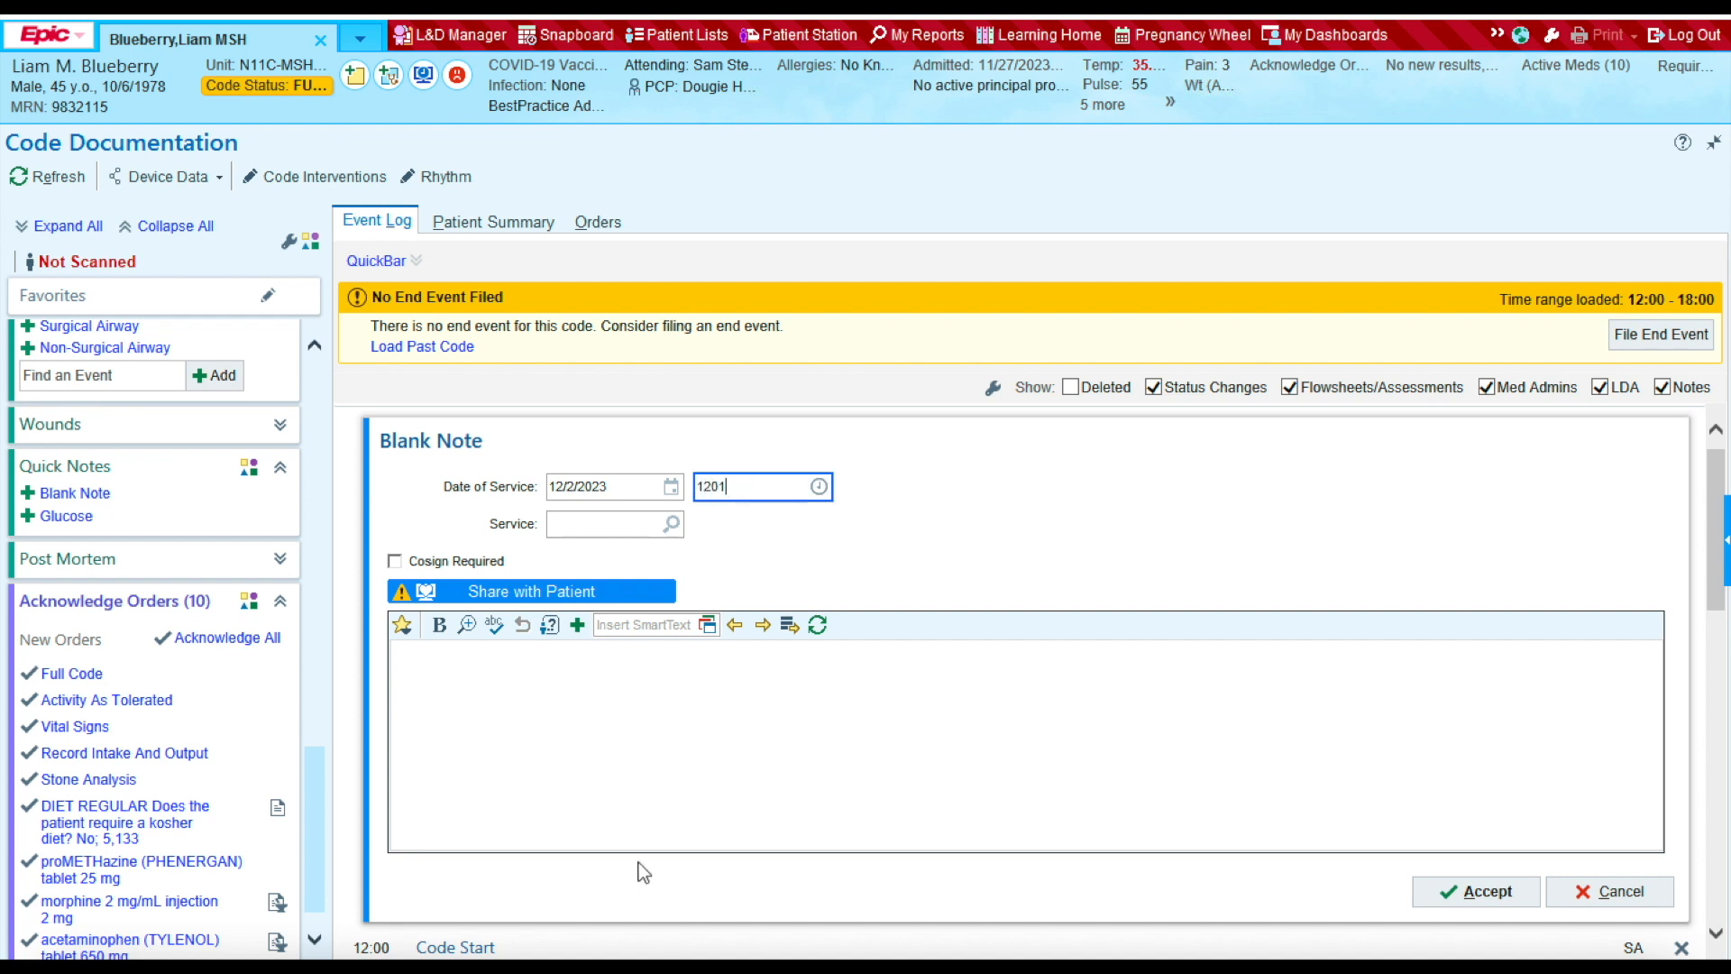
click(593, 668)
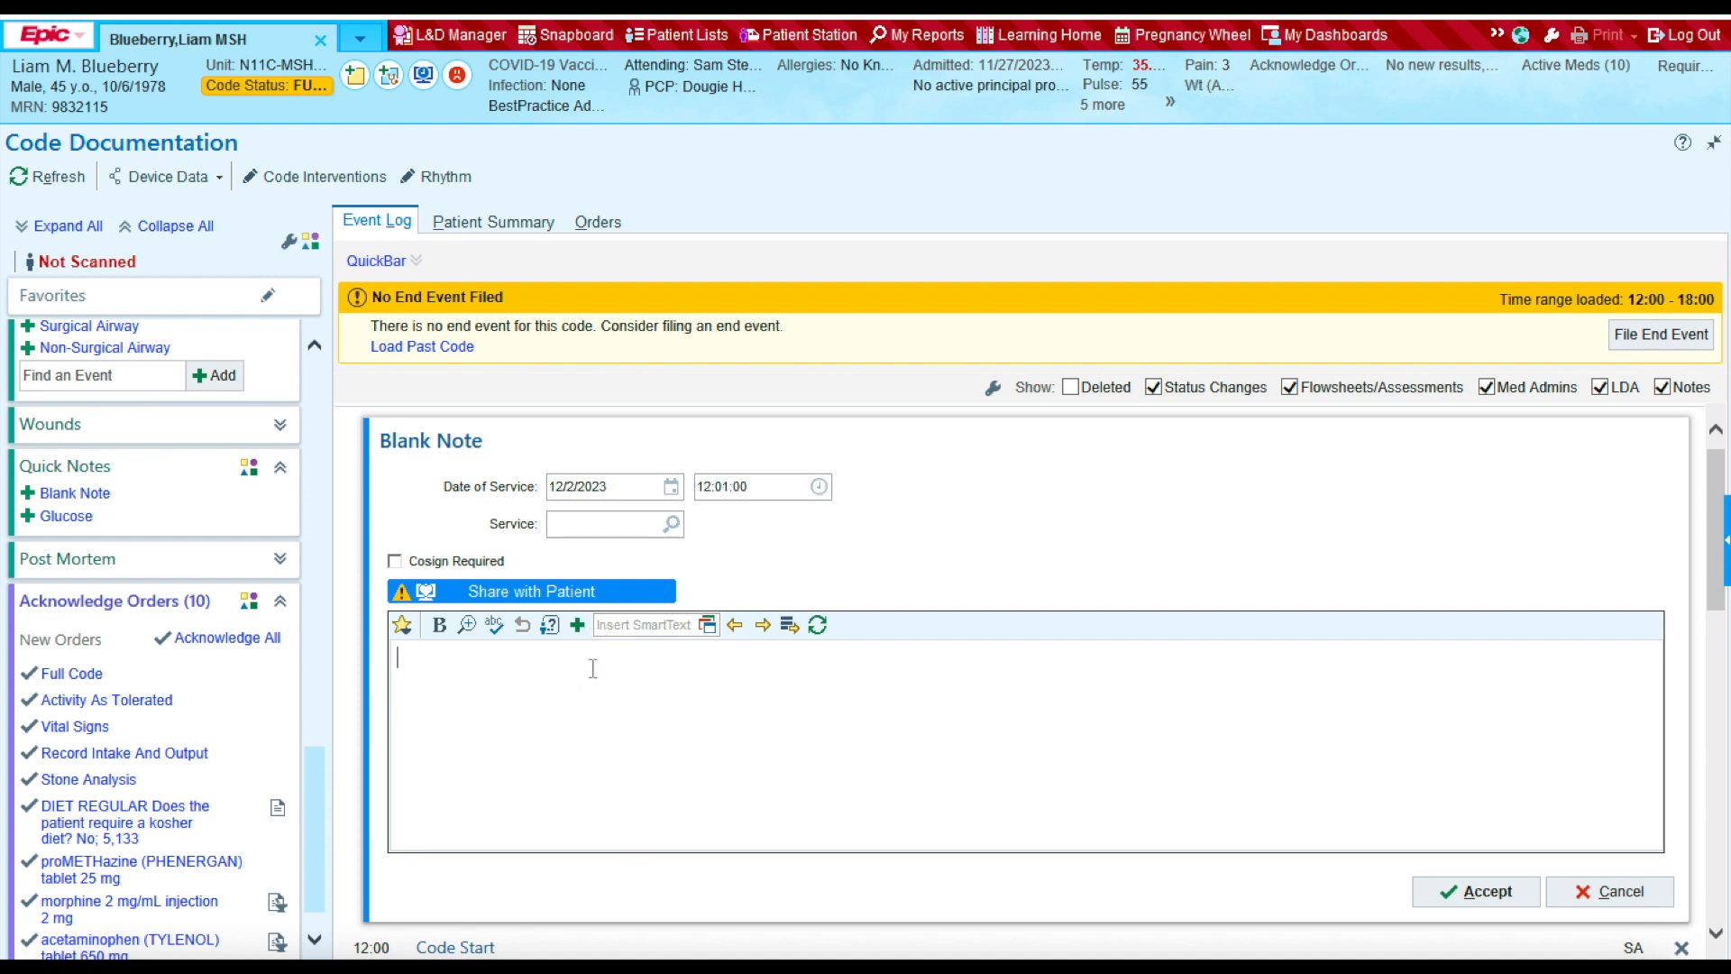
text(Labs collected: )
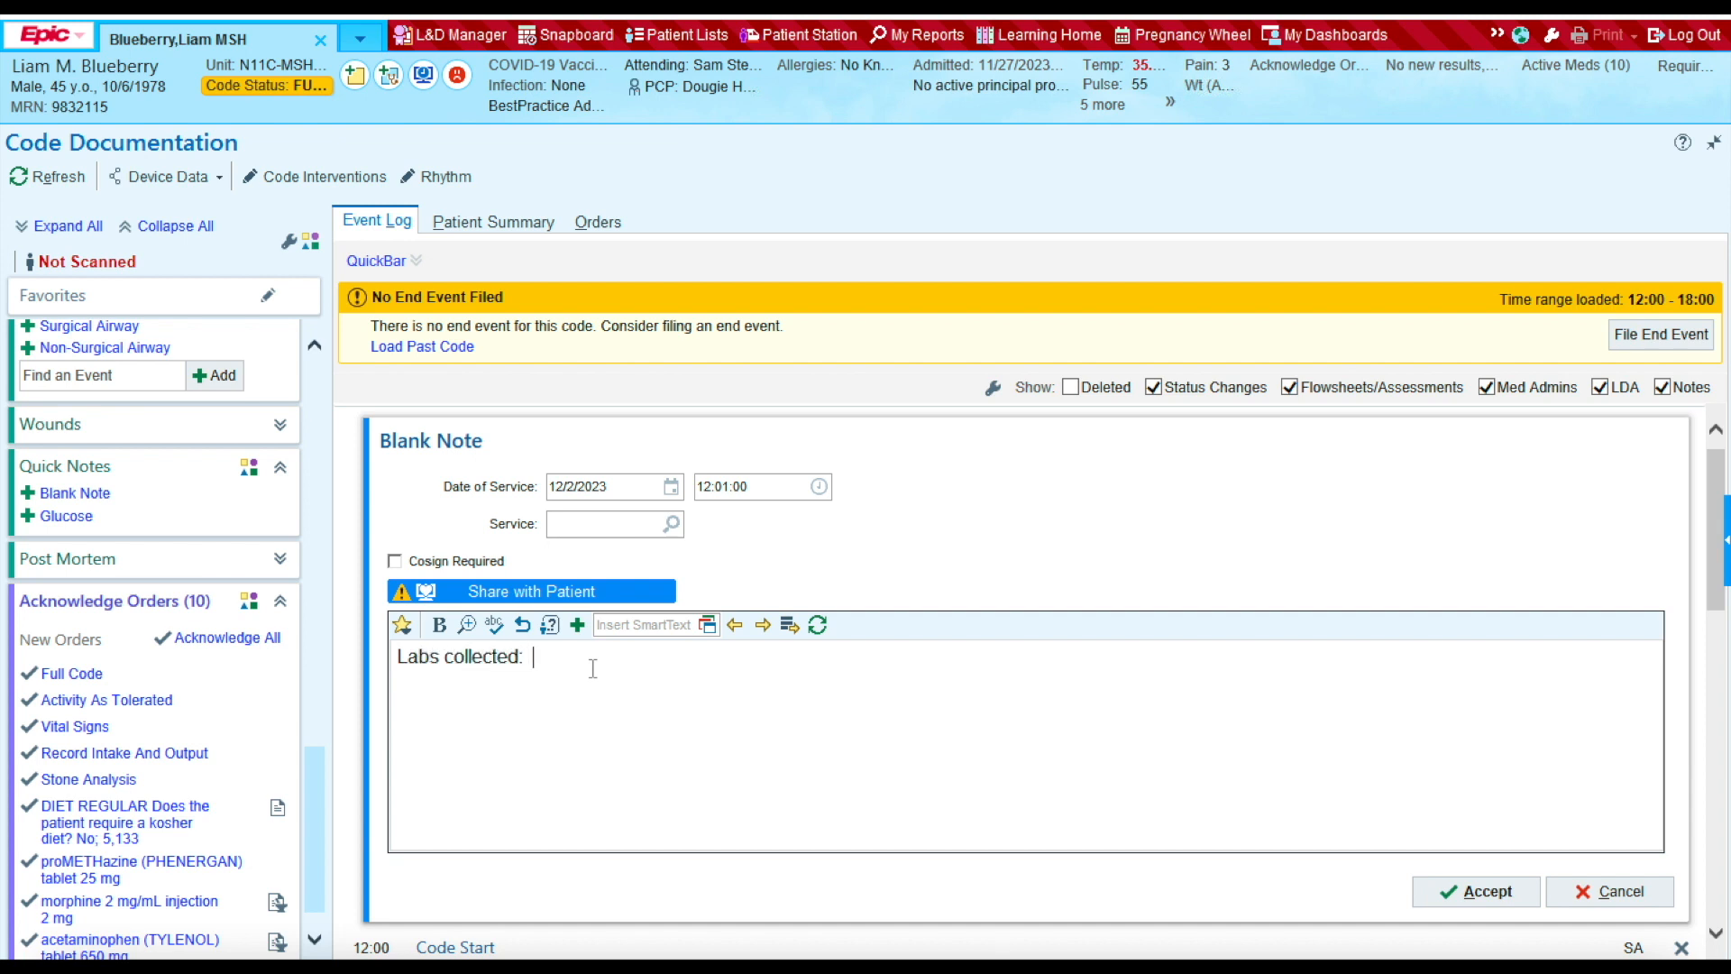
text(cbc, bmp, icu venous panel)
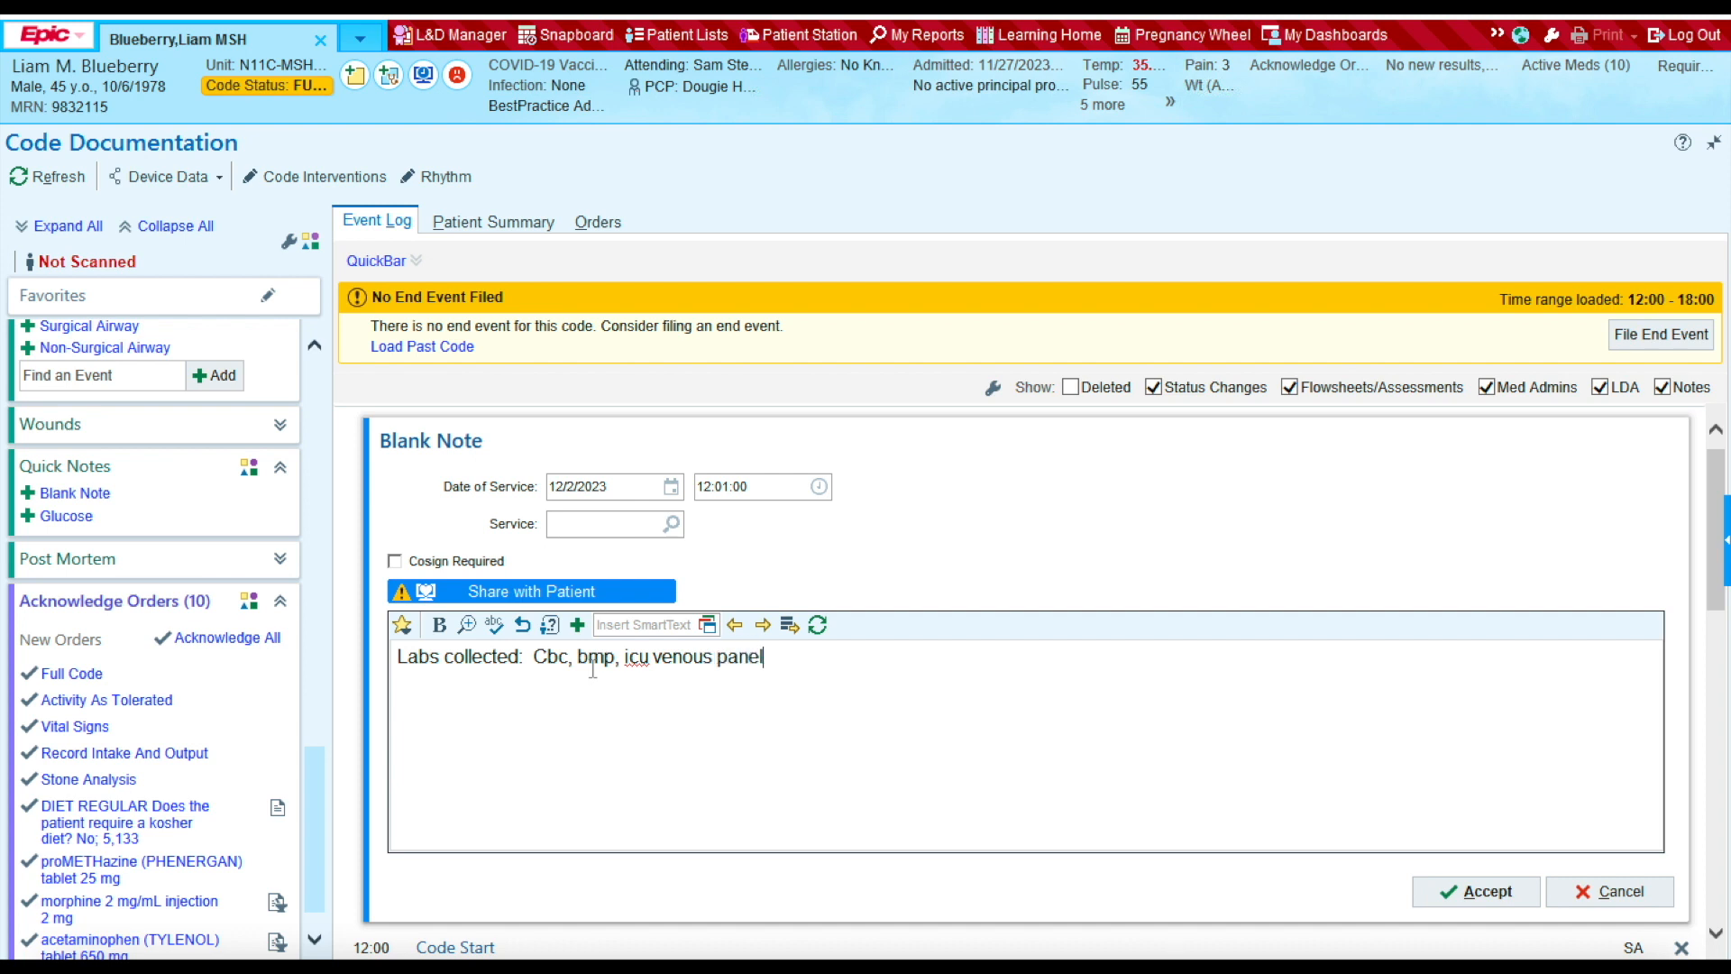
click(1467, 893)
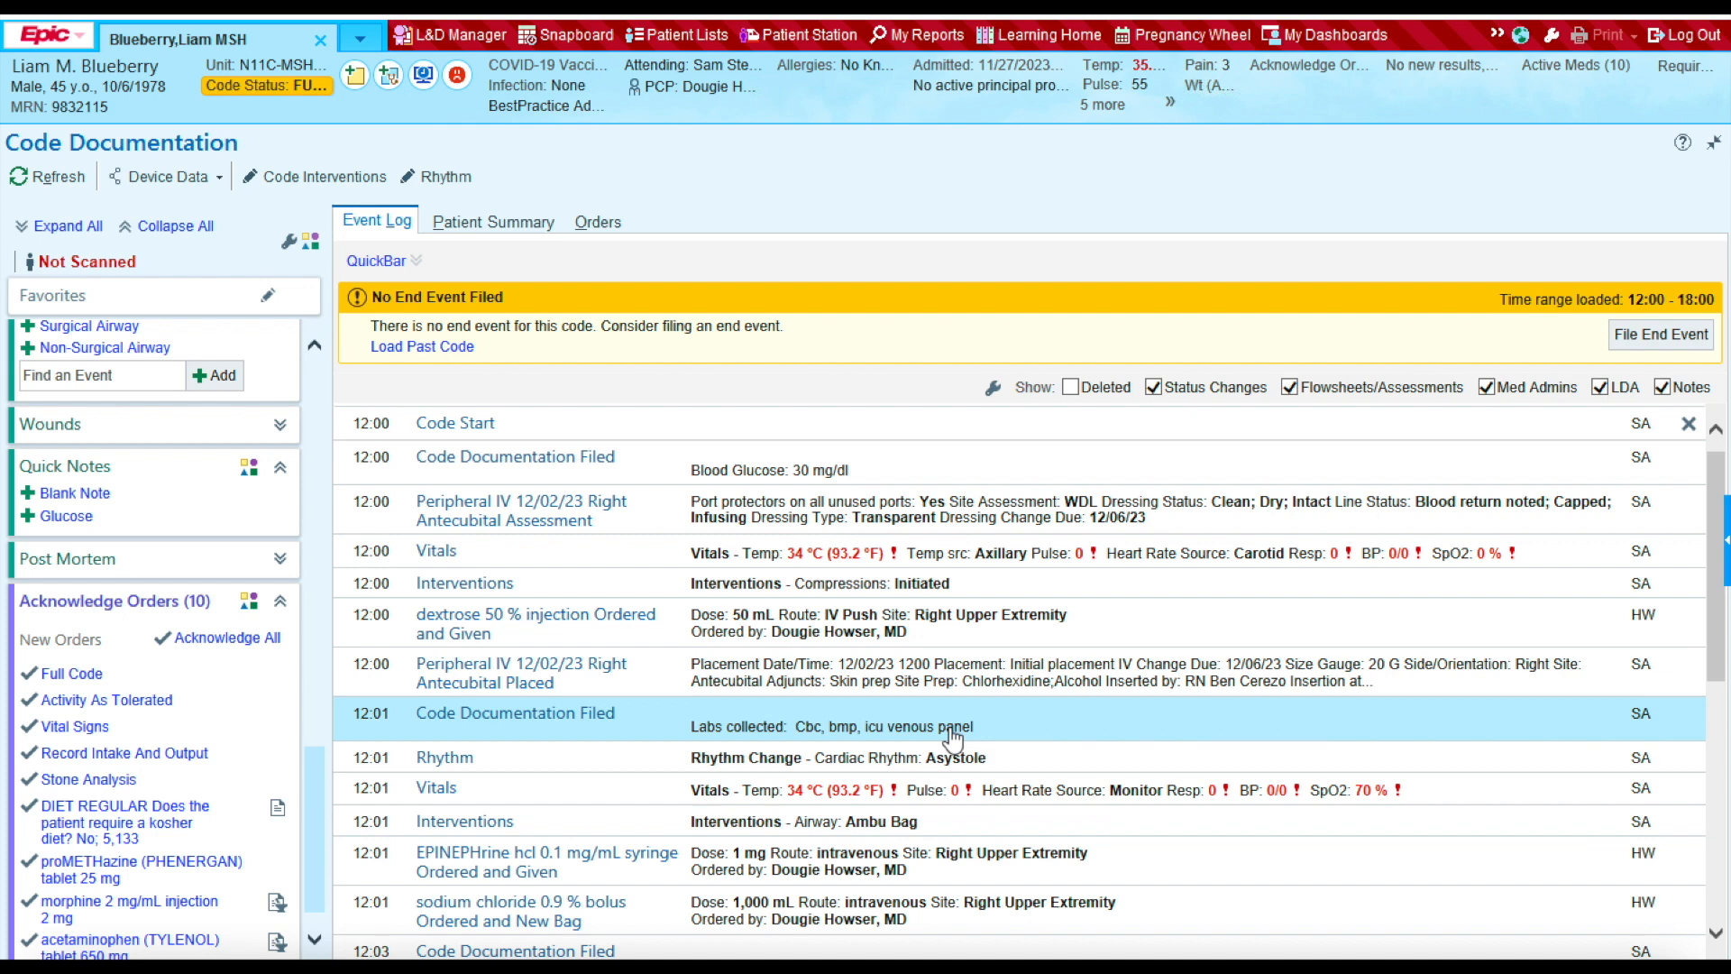
Step: Add a blank note timed 12:03 reading 'K = 10', accept it, and scroll down to the new entry
click(89, 496)
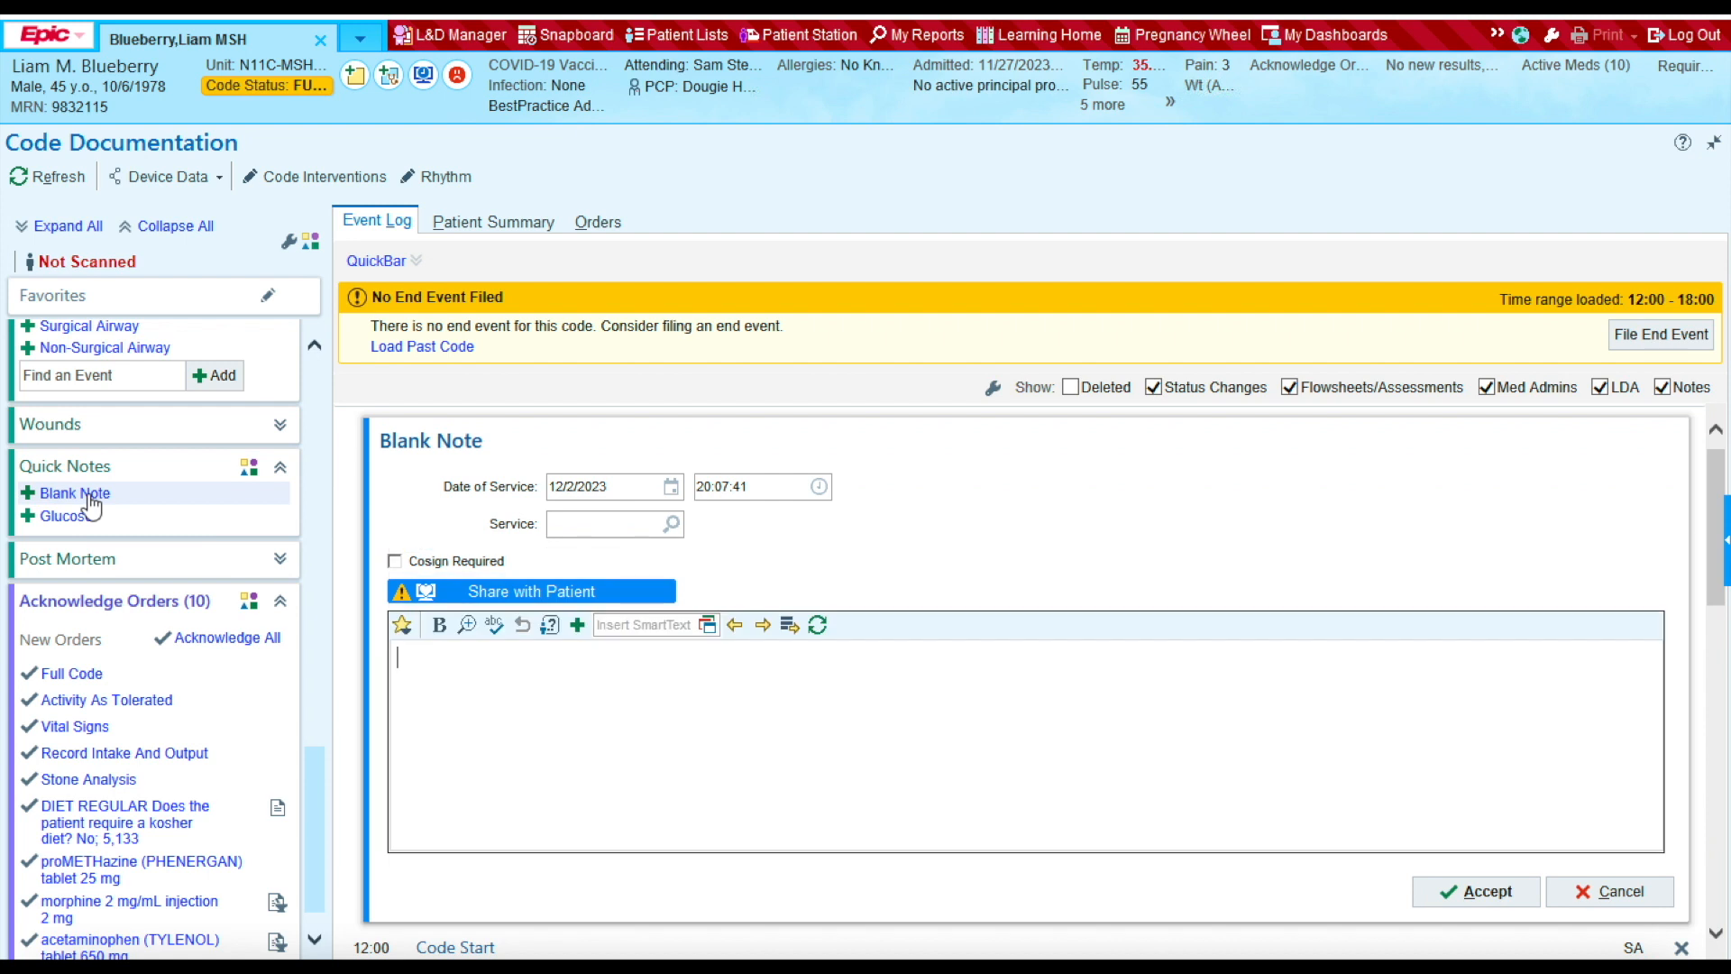
click(757, 484)
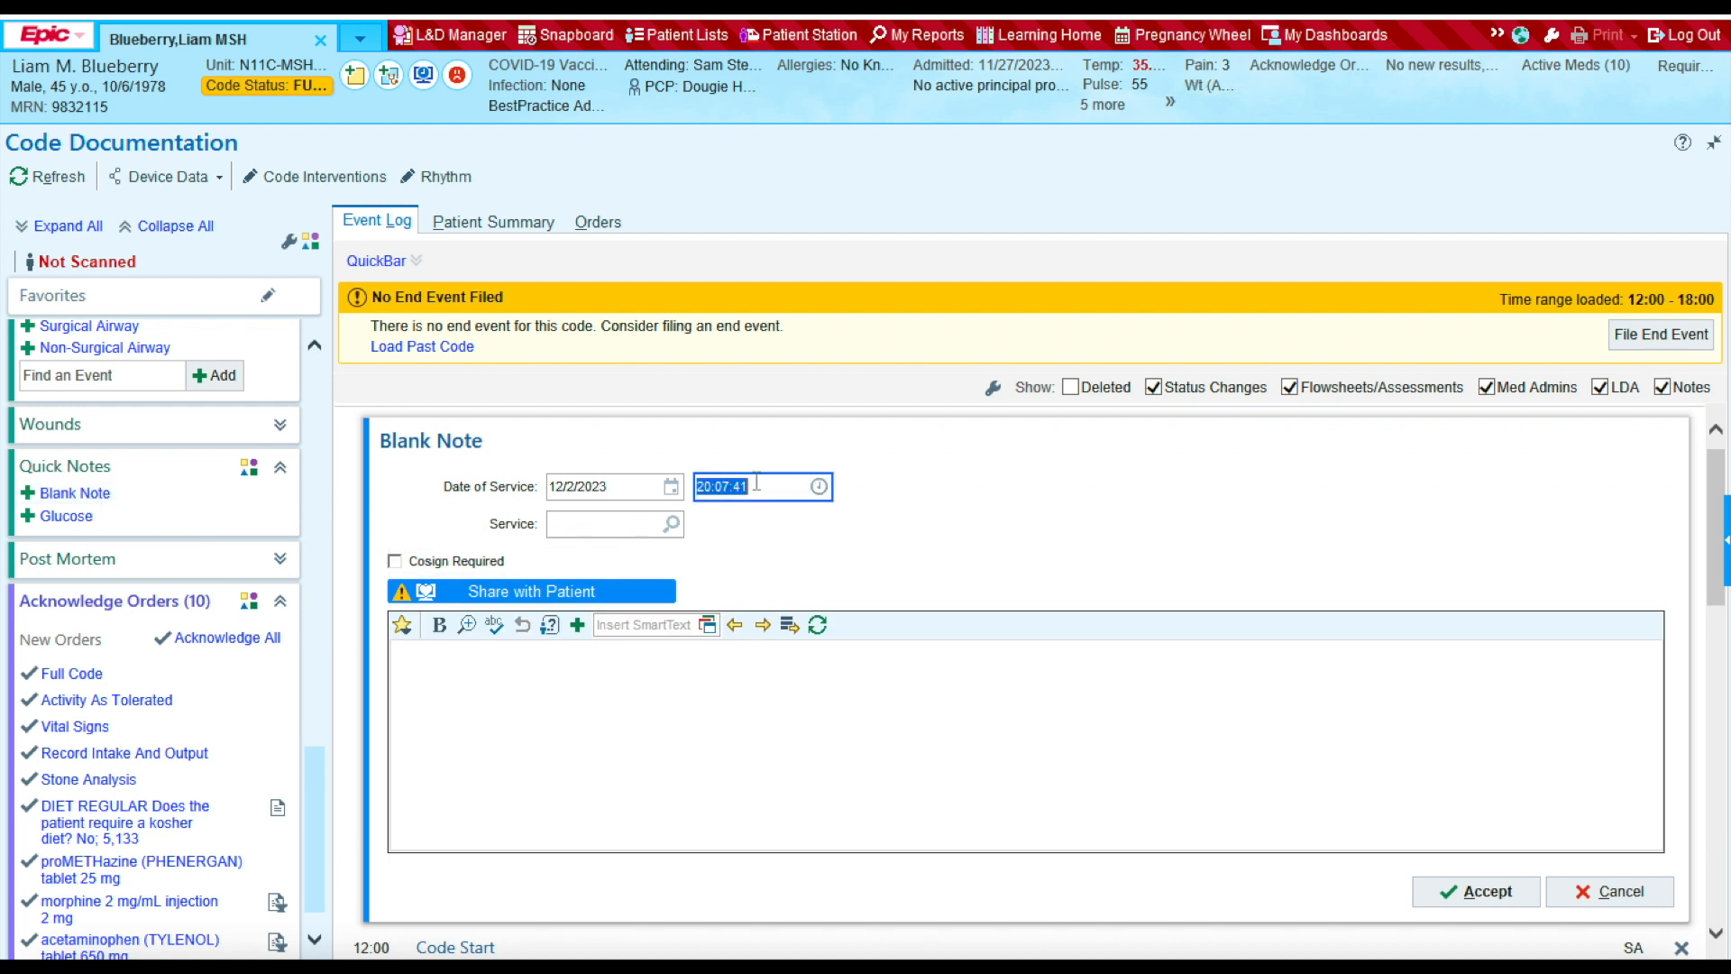
text(1203)
click(680, 702)
text(K)
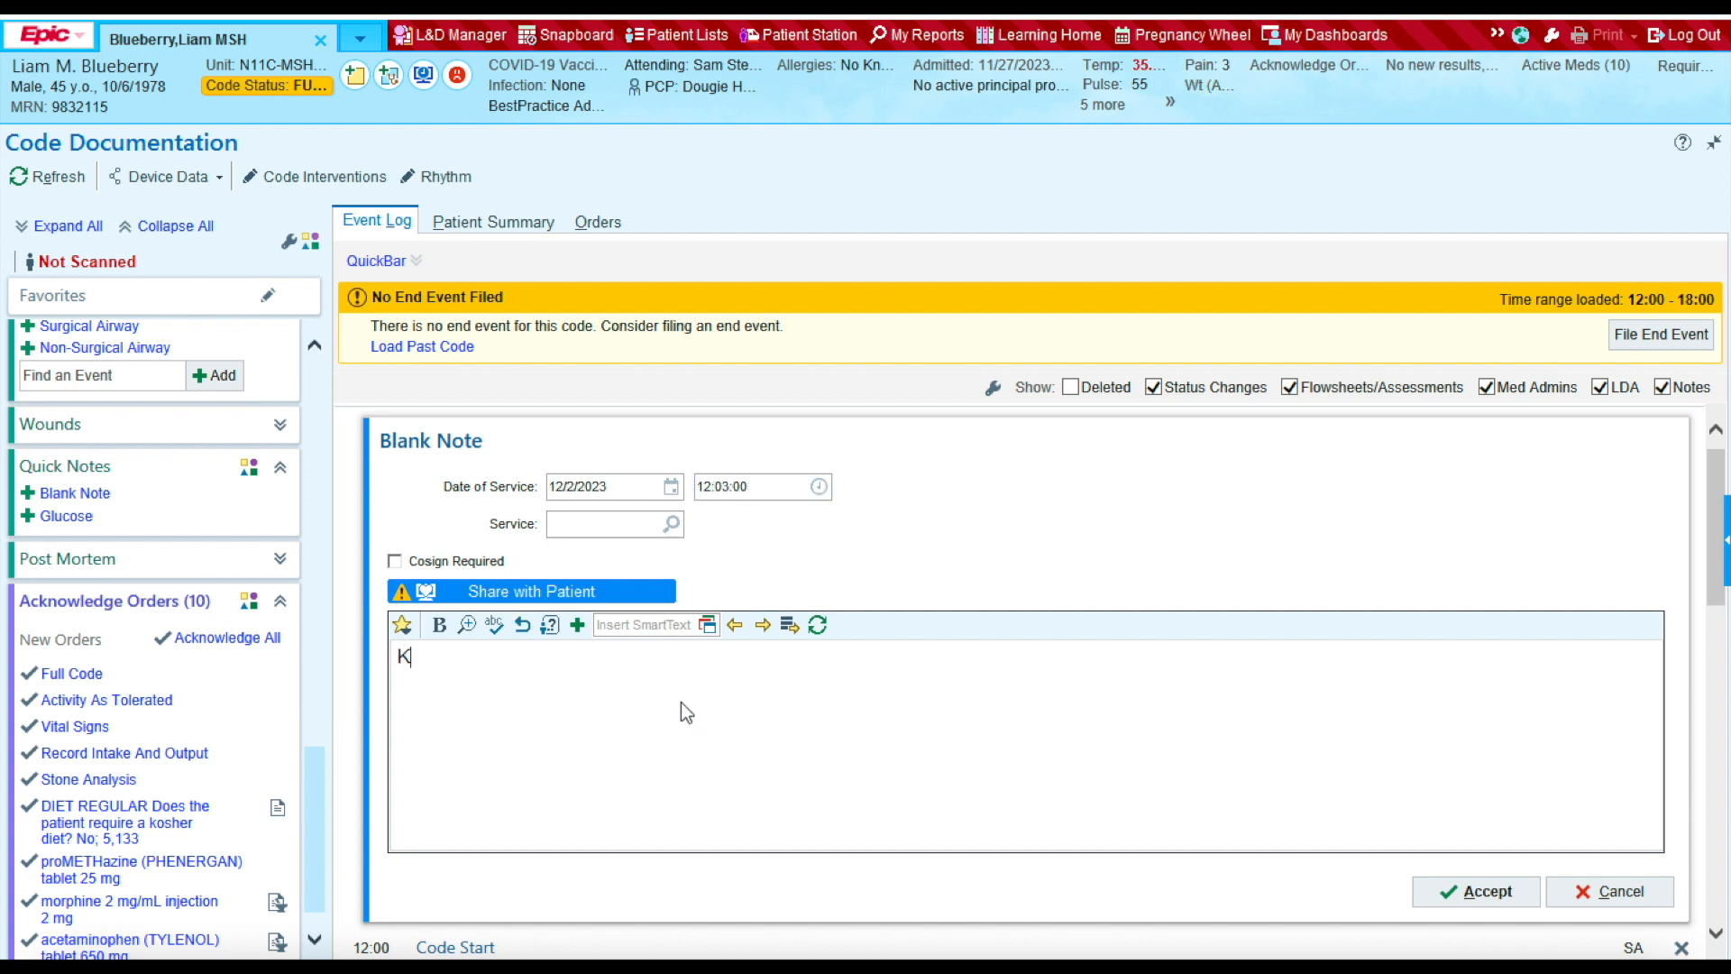
text( = 10)
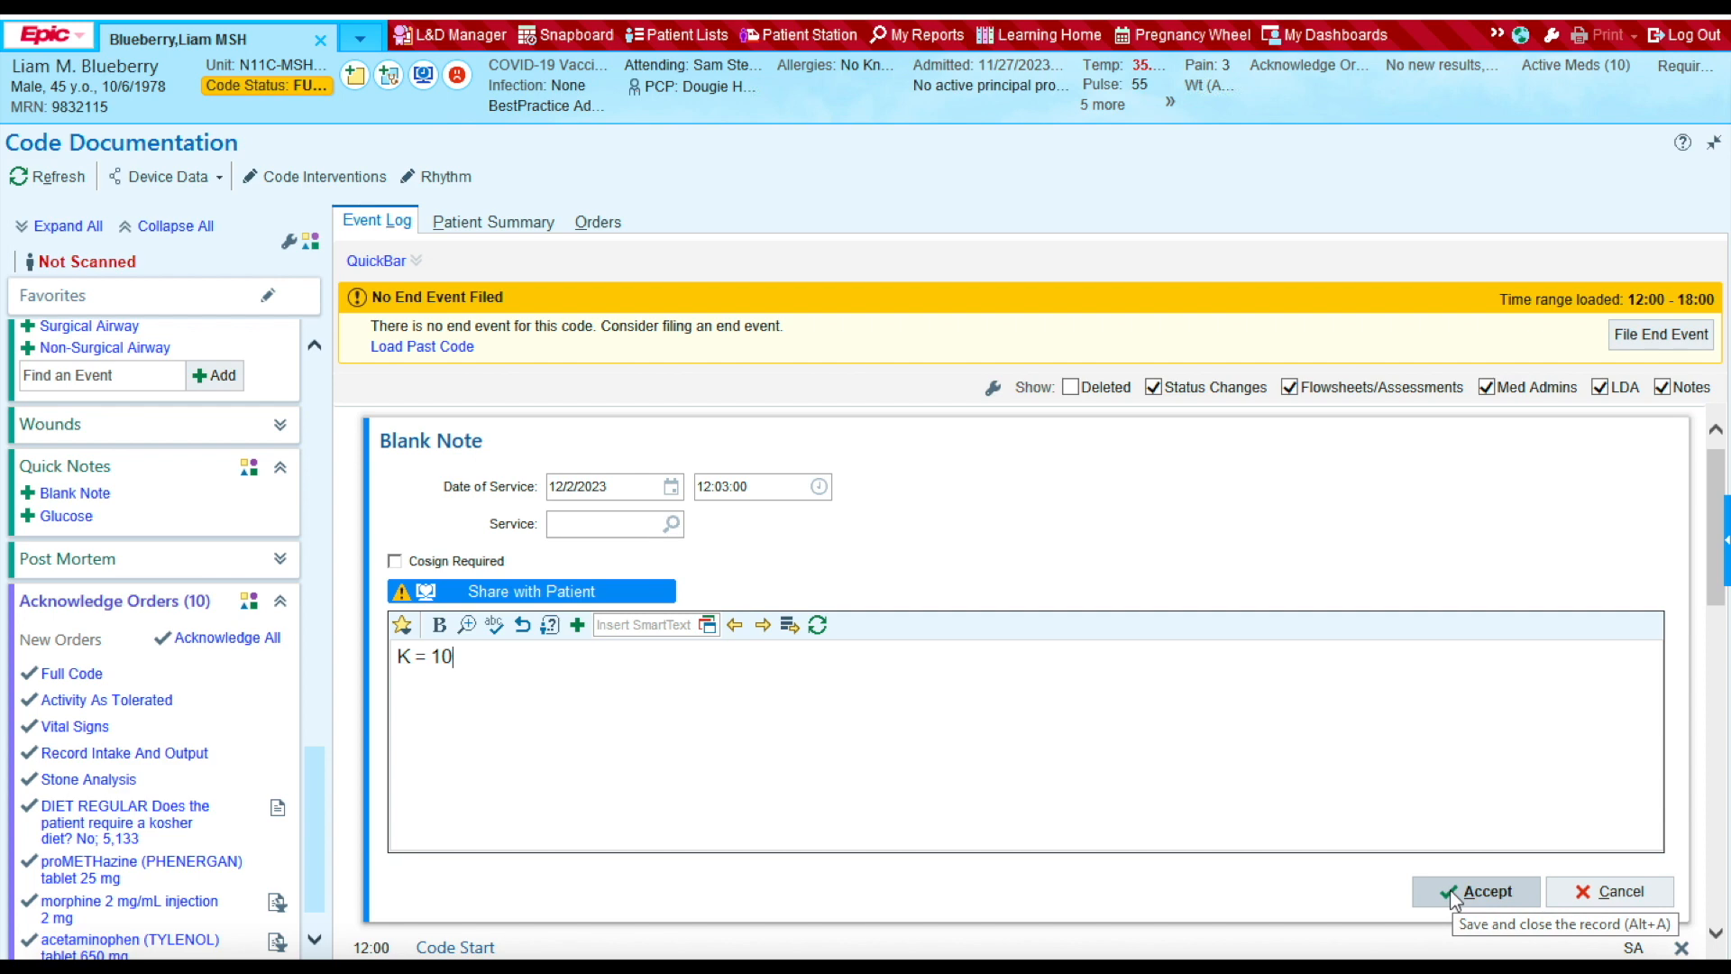
click(1475, 891)
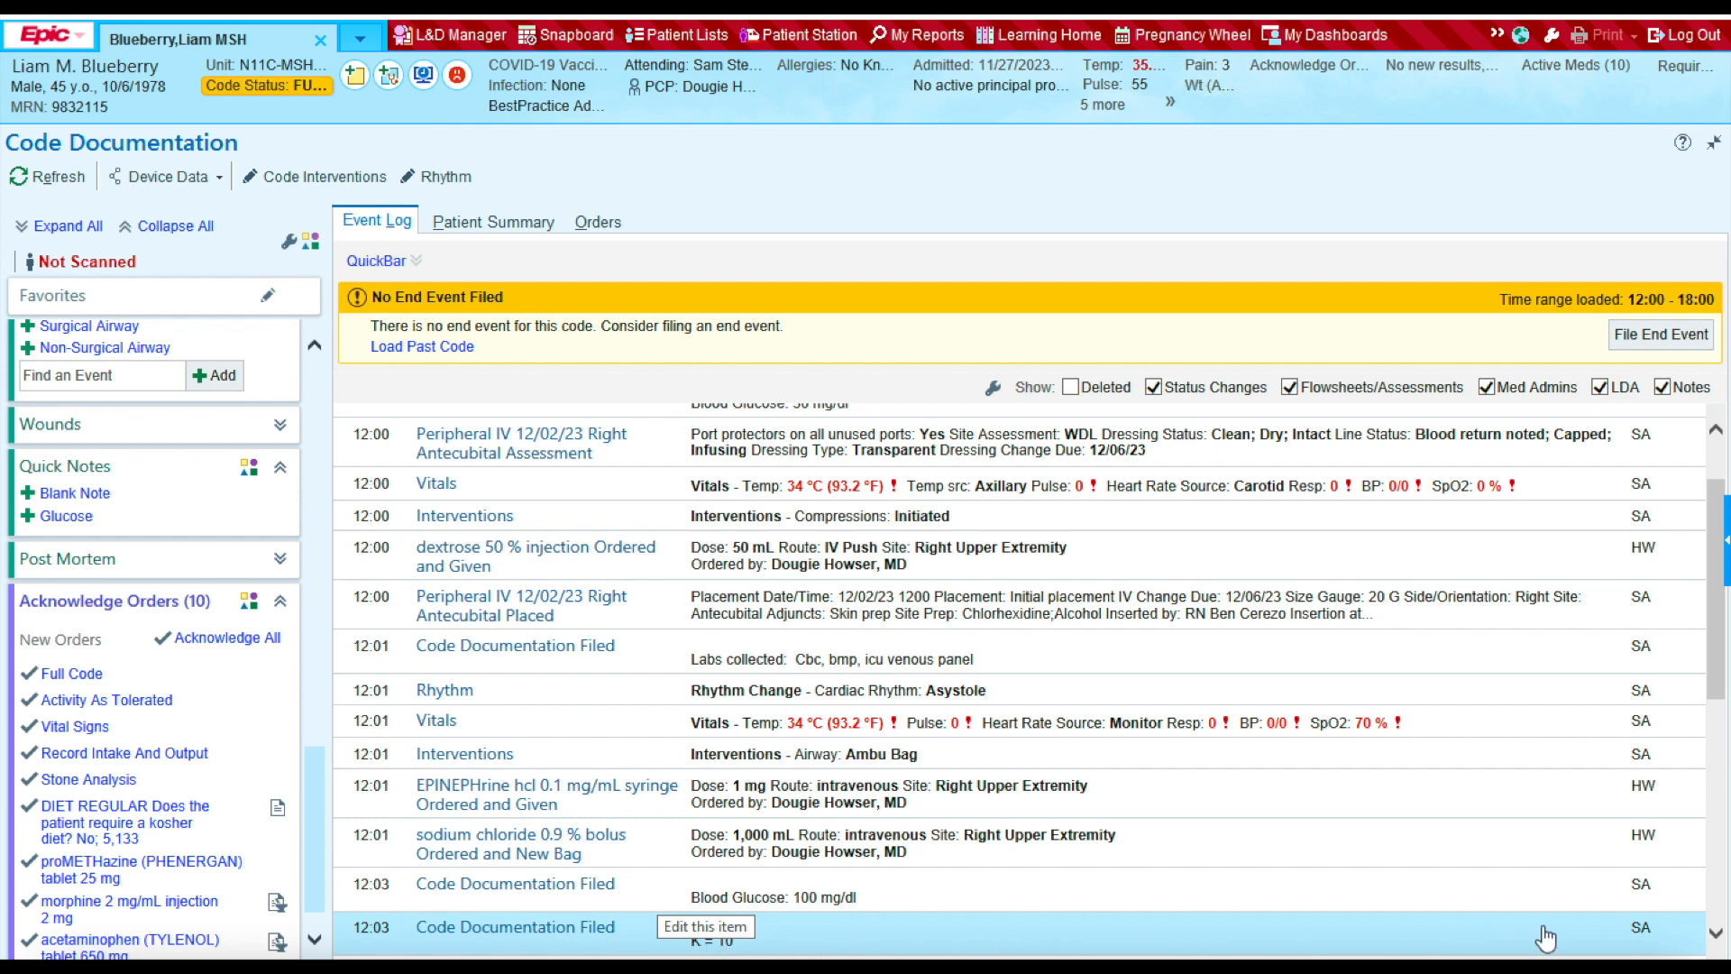
click(1716, 934)
click(1716, 934)
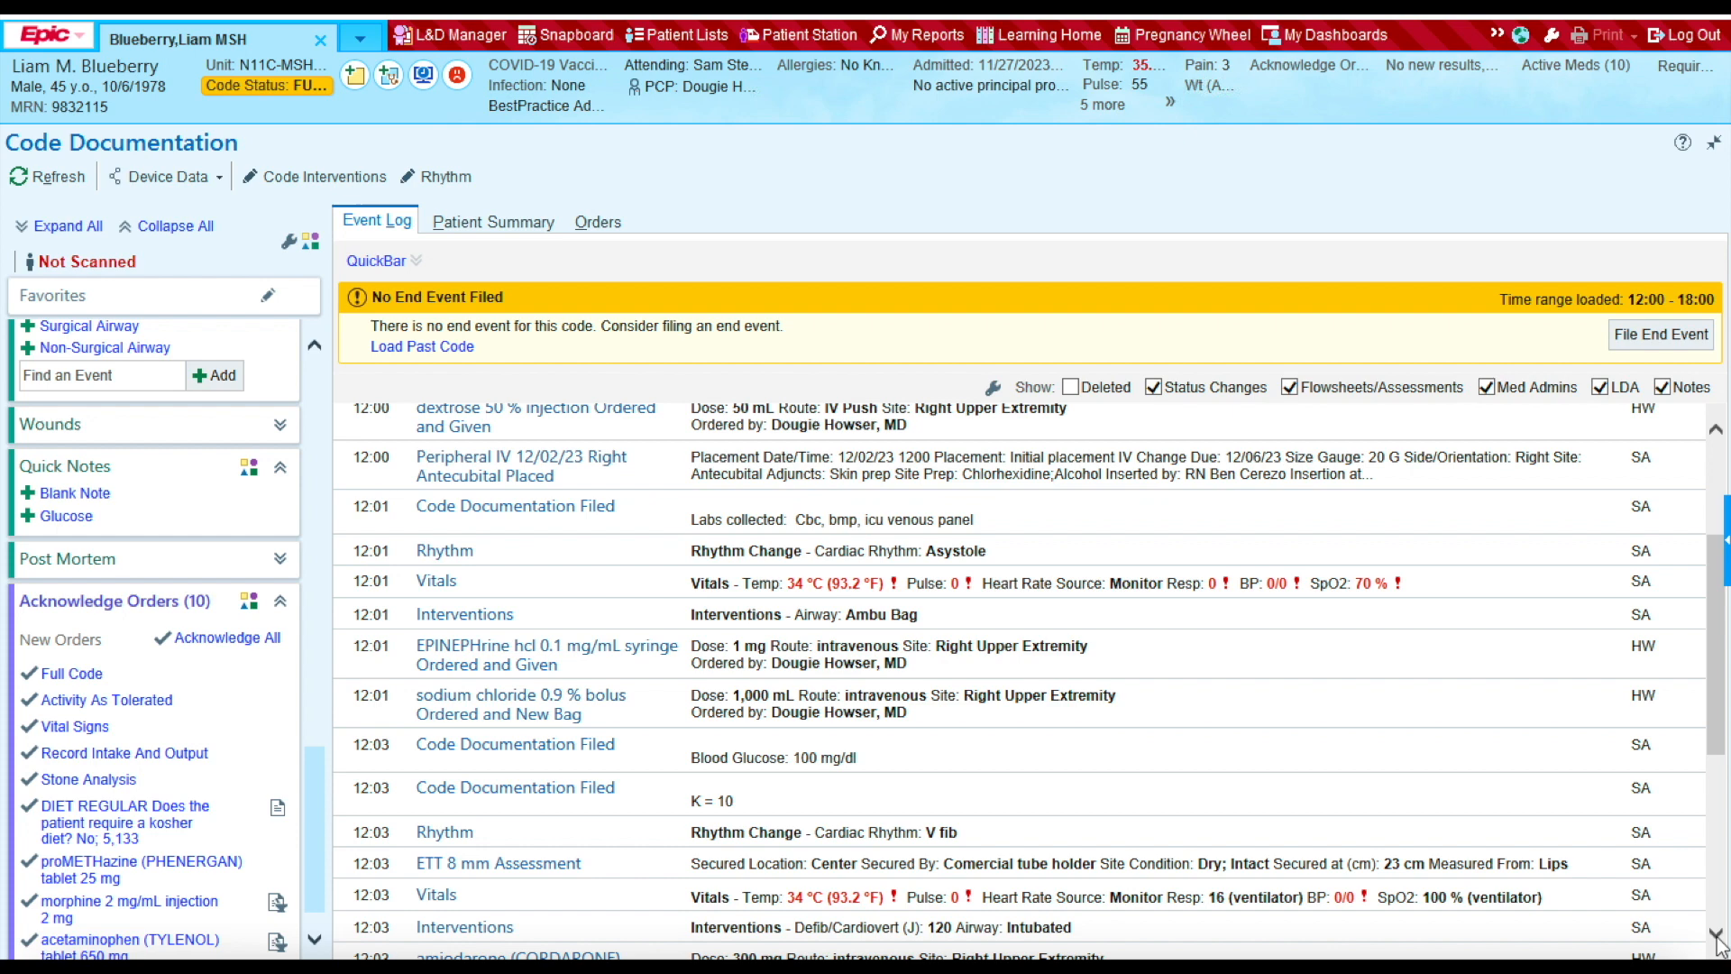
click(1716, 934)
click(1716, 934)
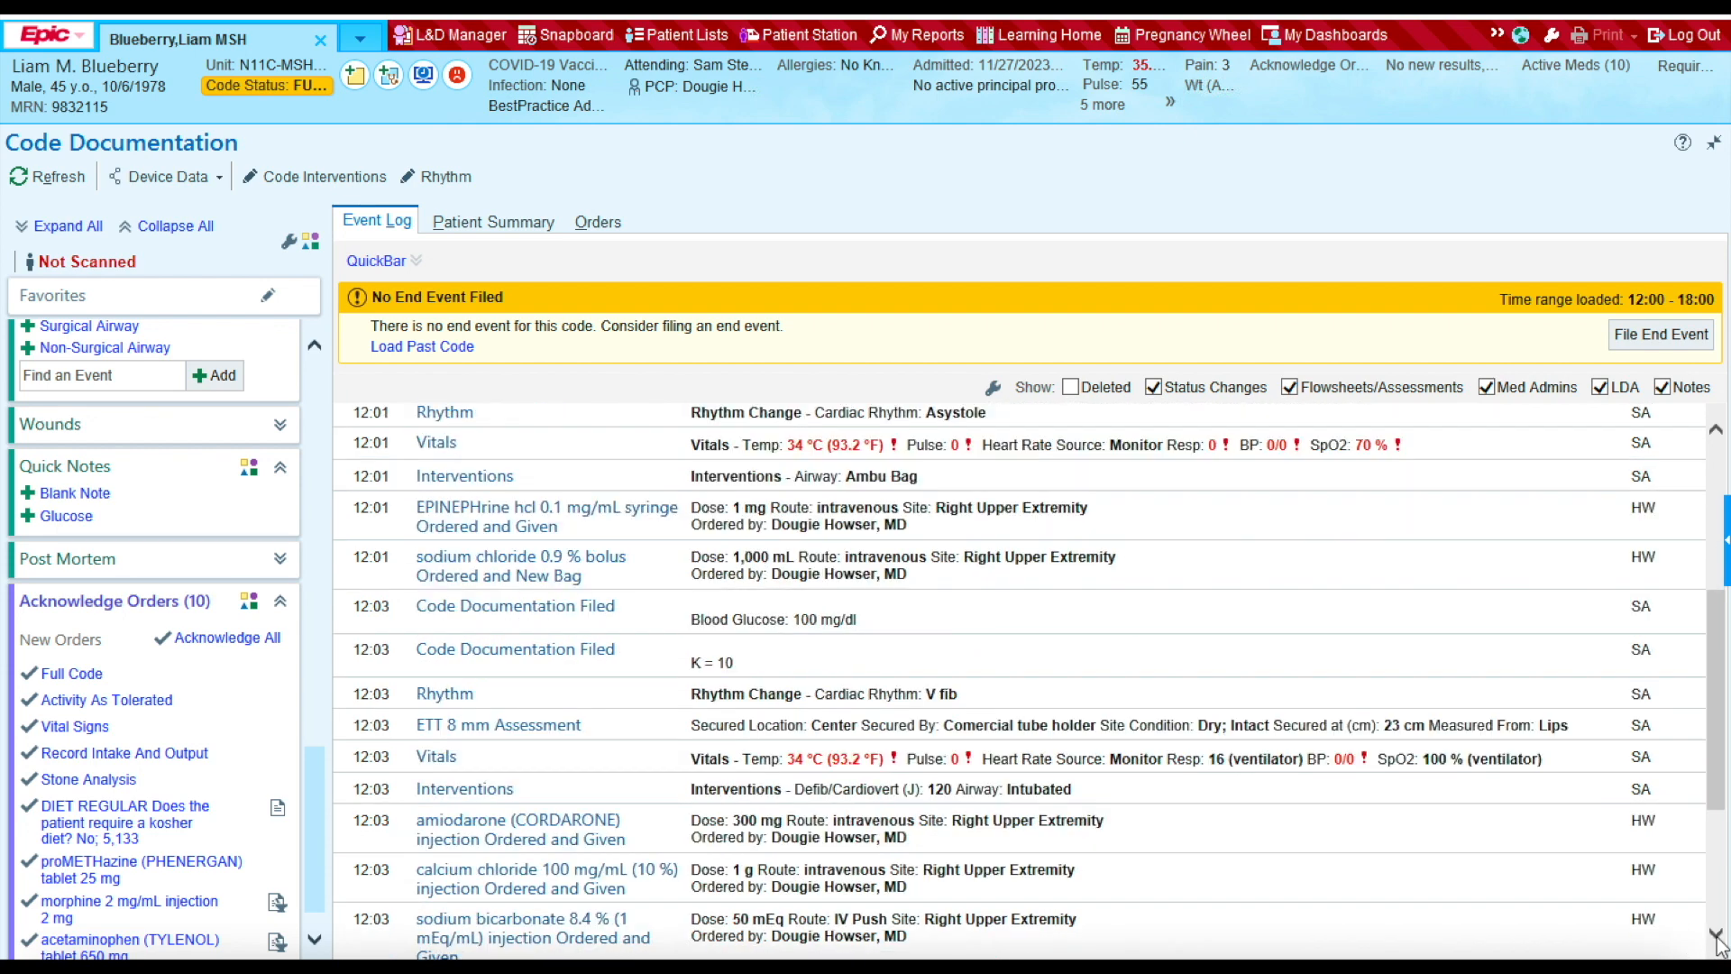
click(1716, 934)
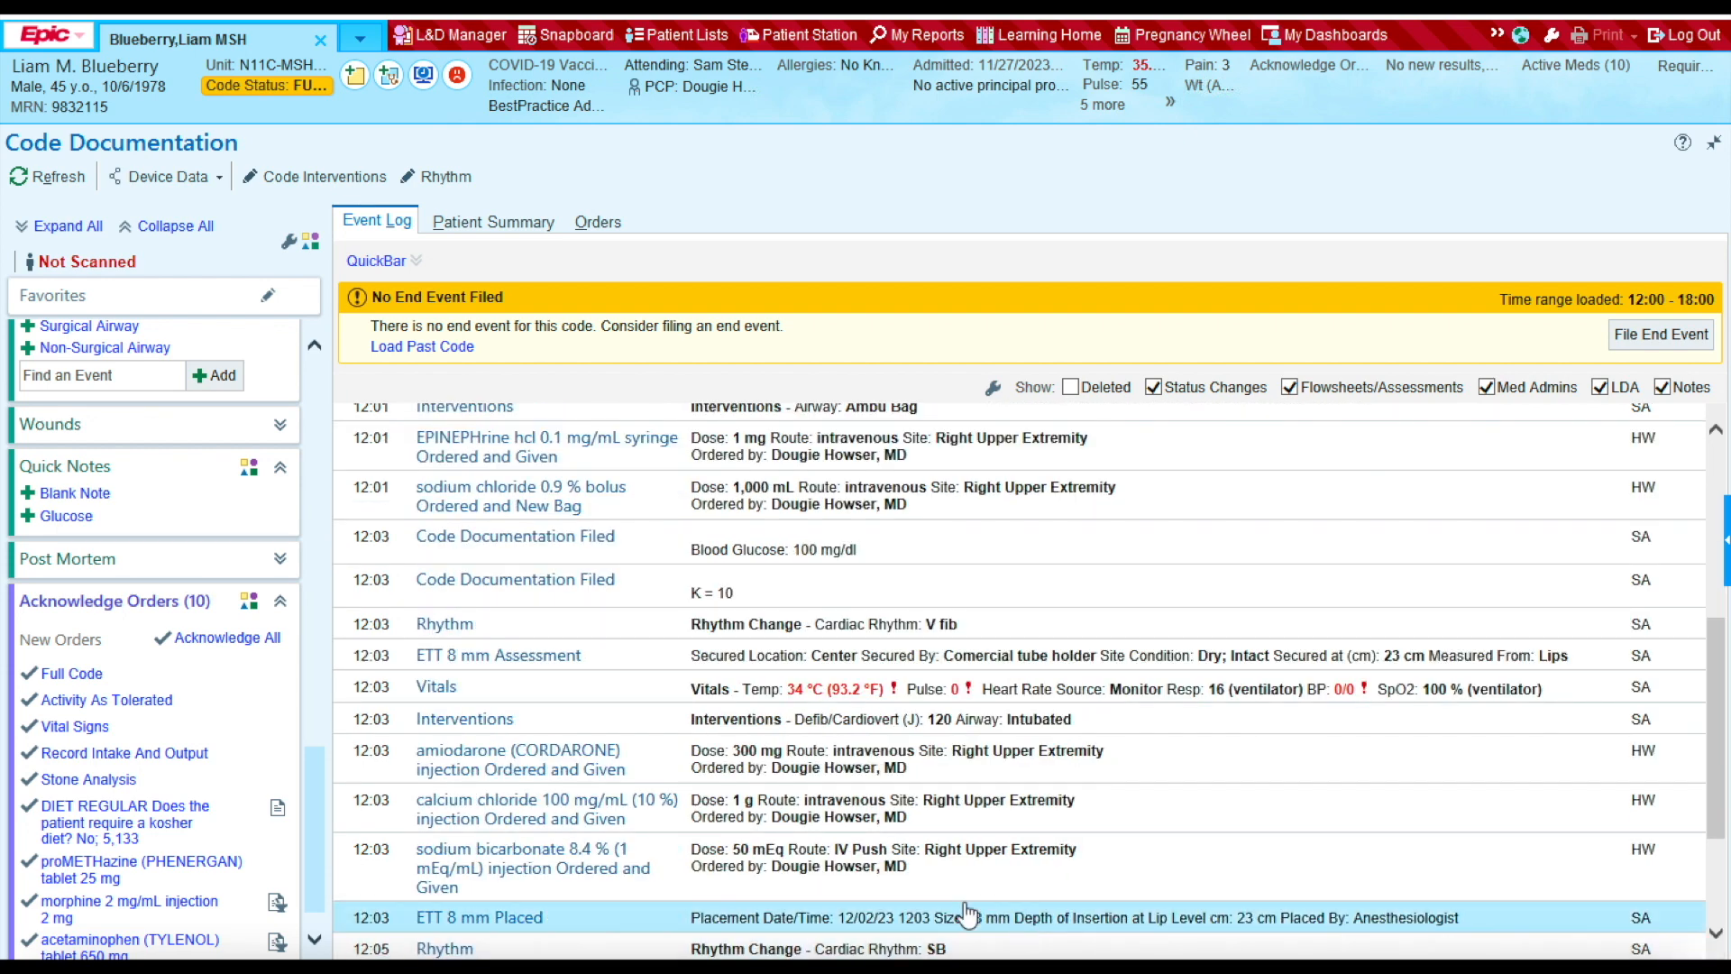